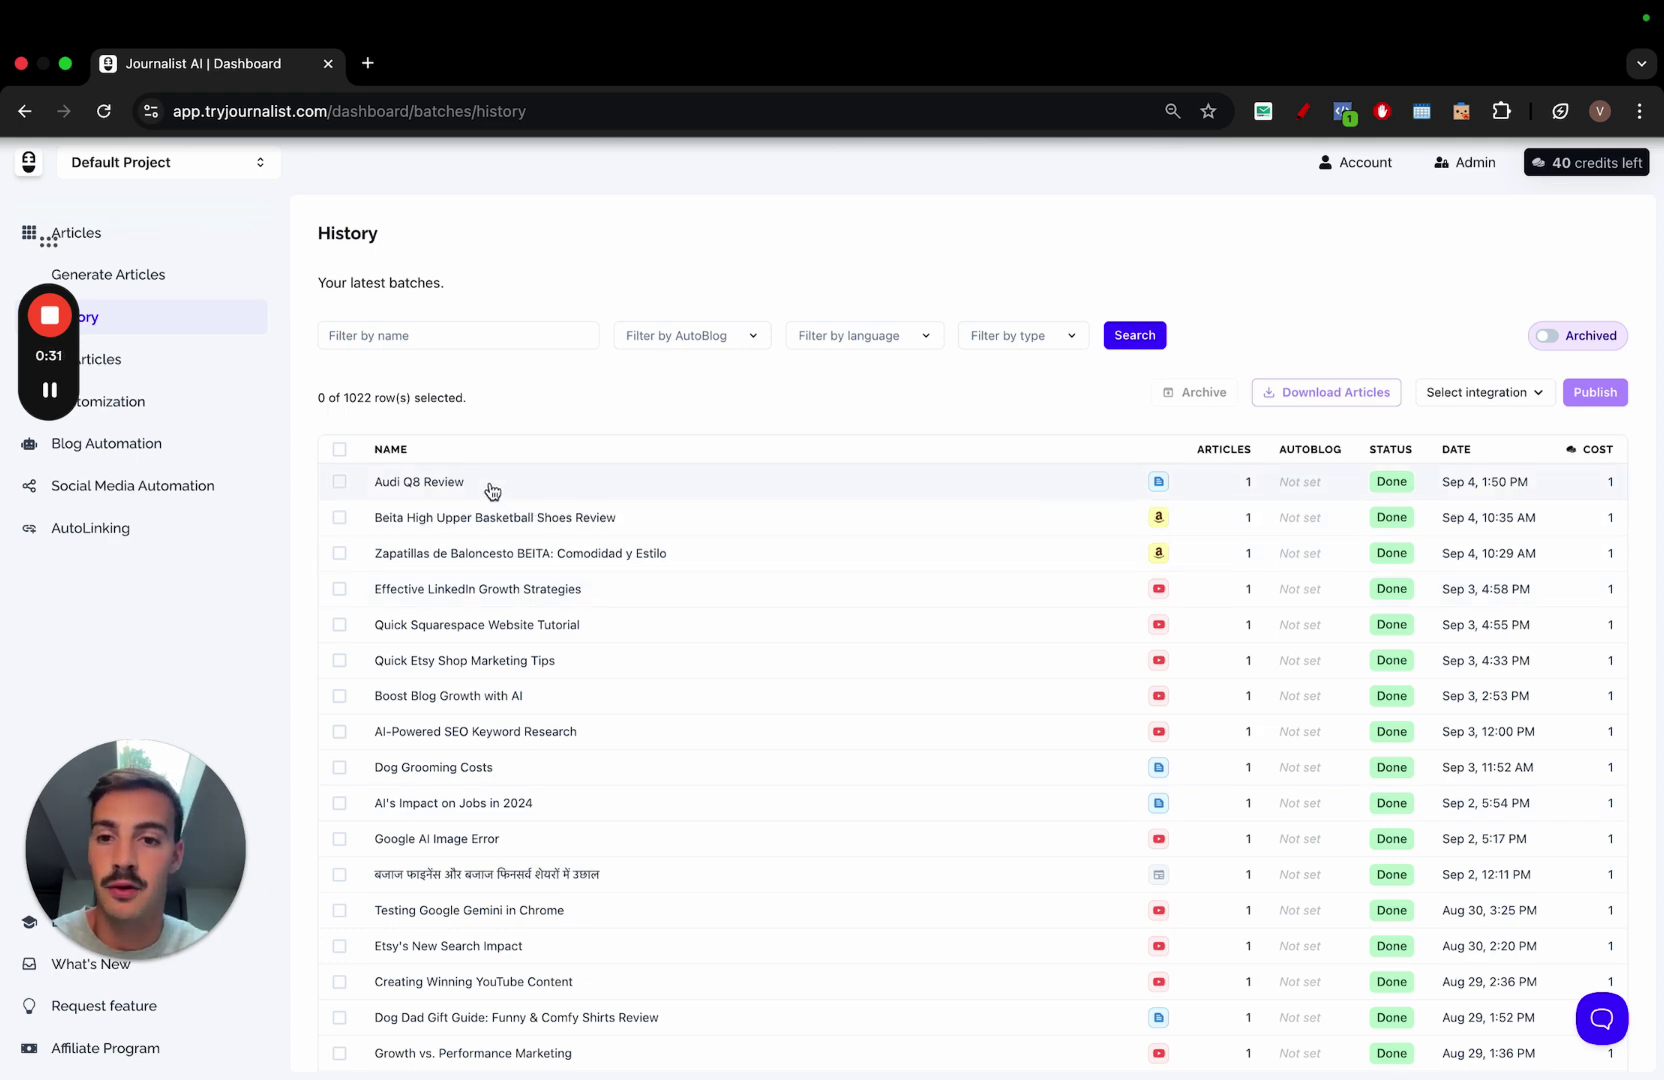
Open the Audi Q8 Review article from History and create an editable revision with Edit with AI.
click(491, 490)
click(845, 424)
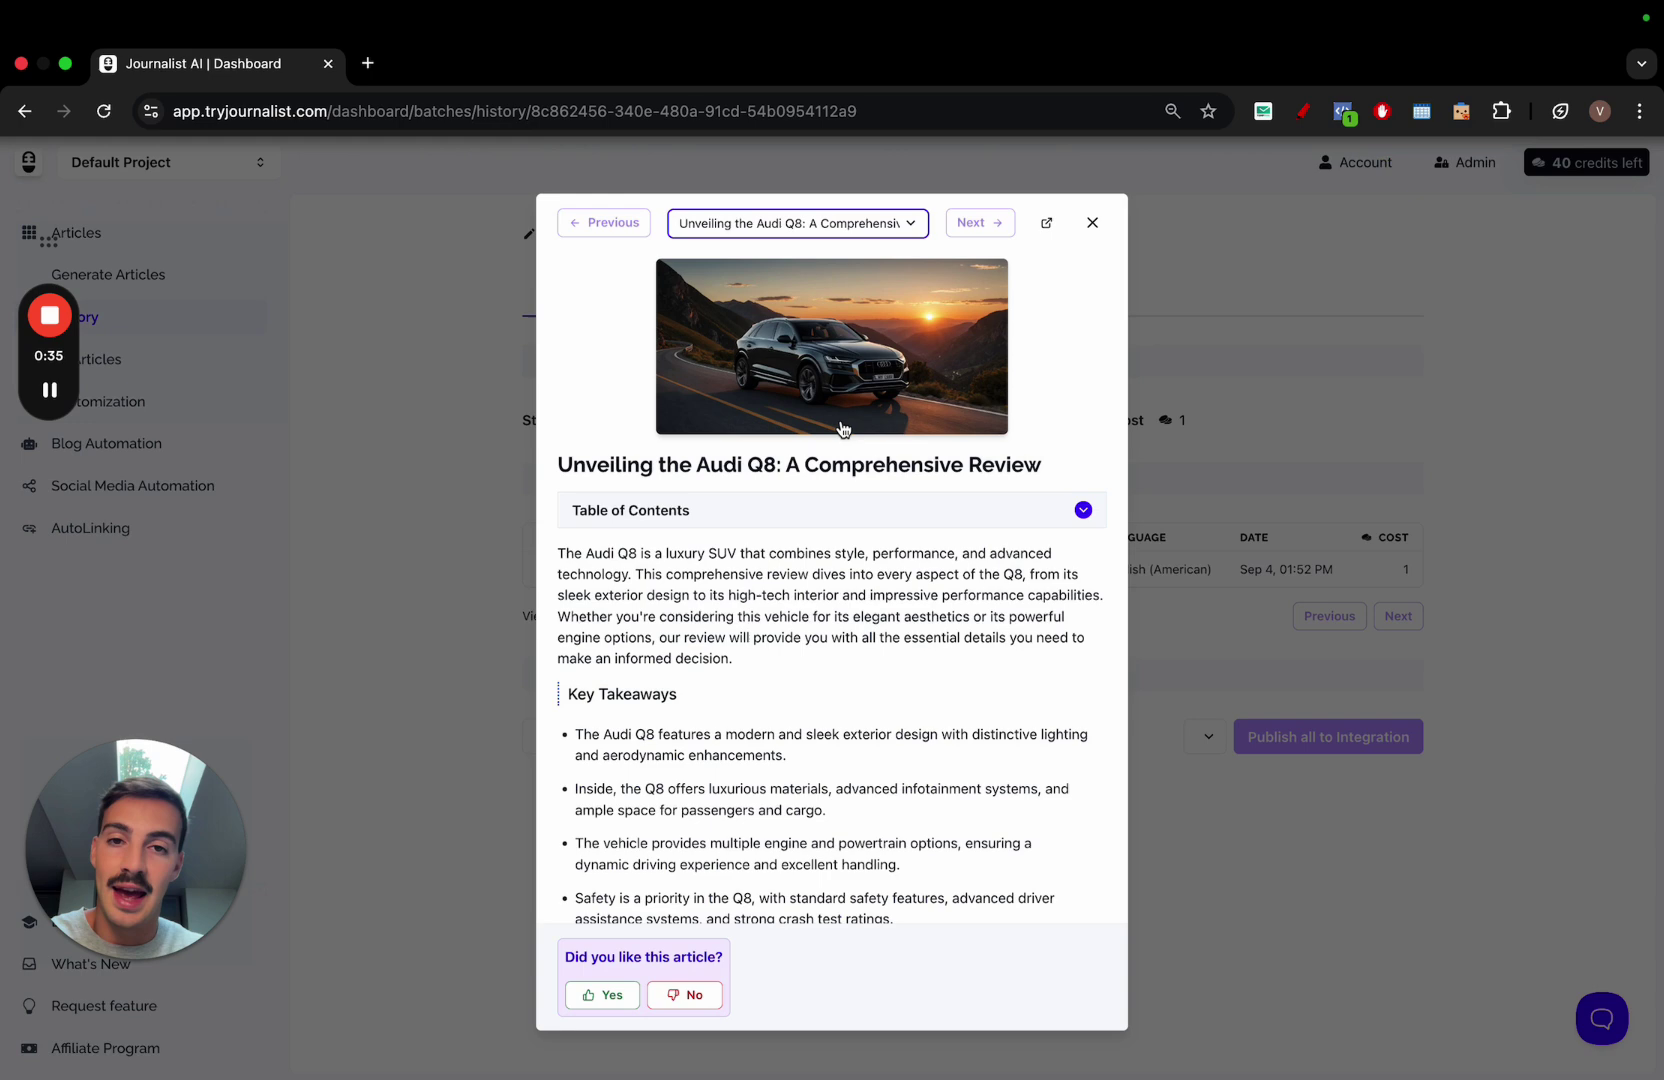
click(1044, 224)
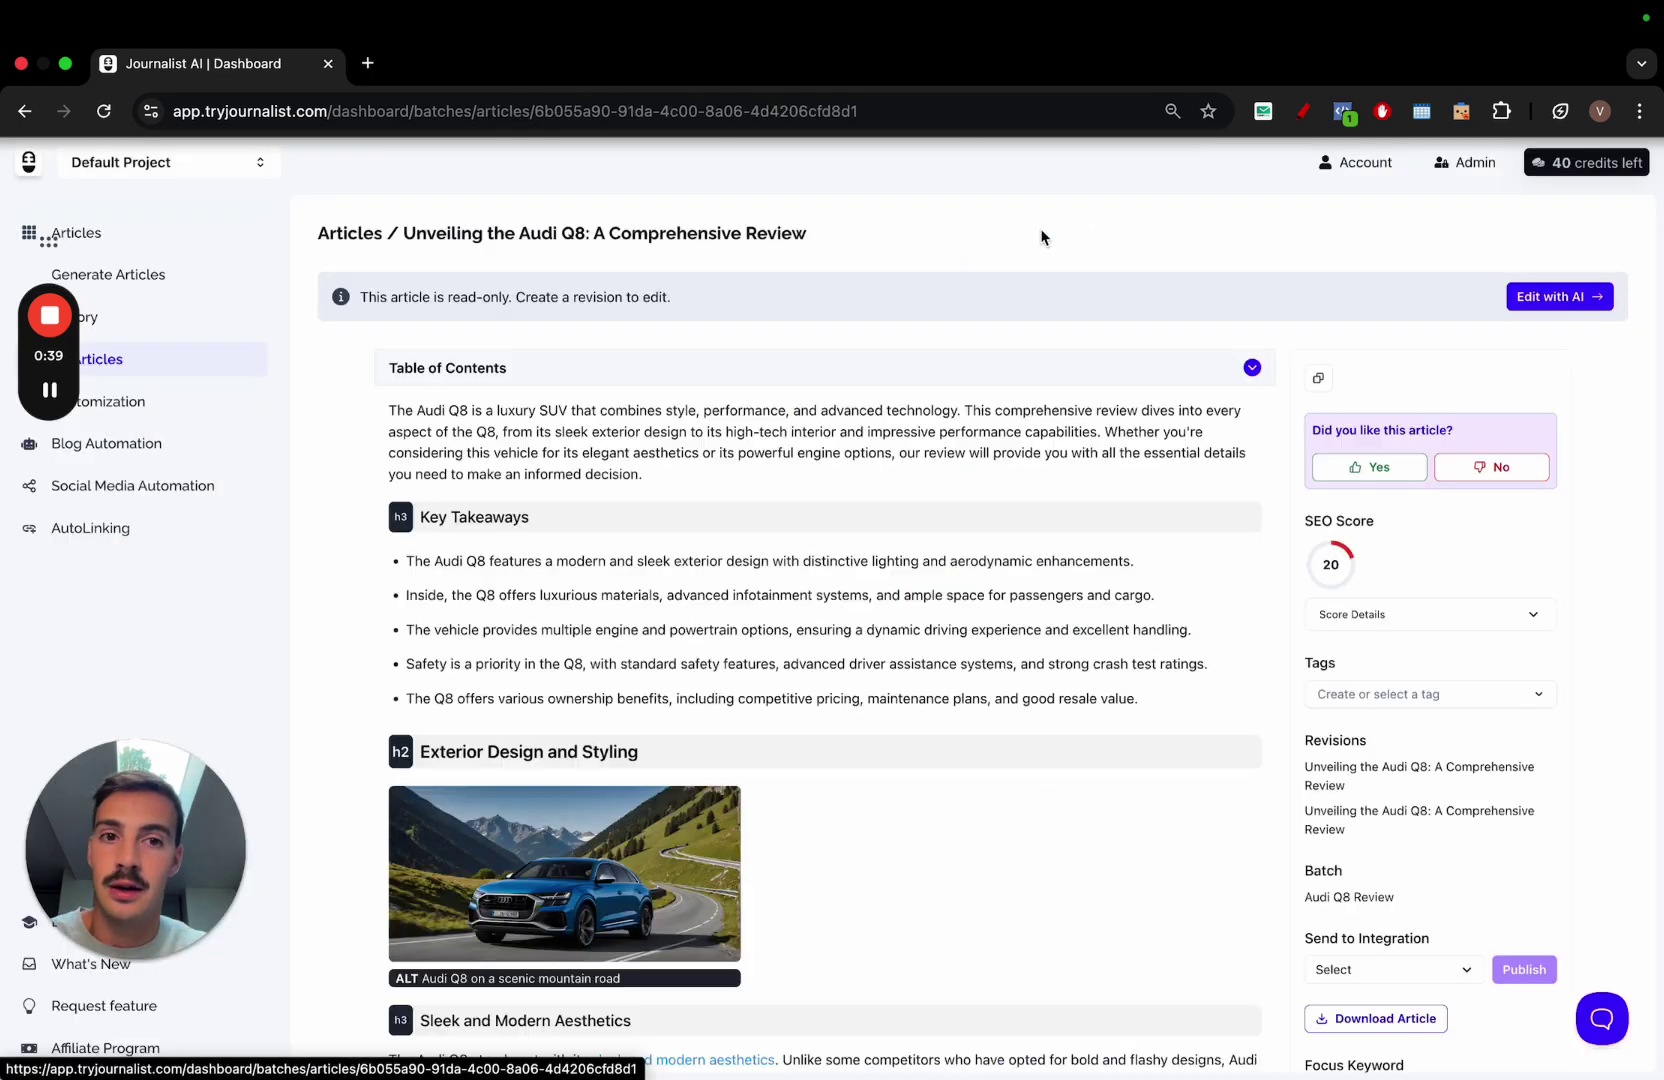
click(1557, 302)
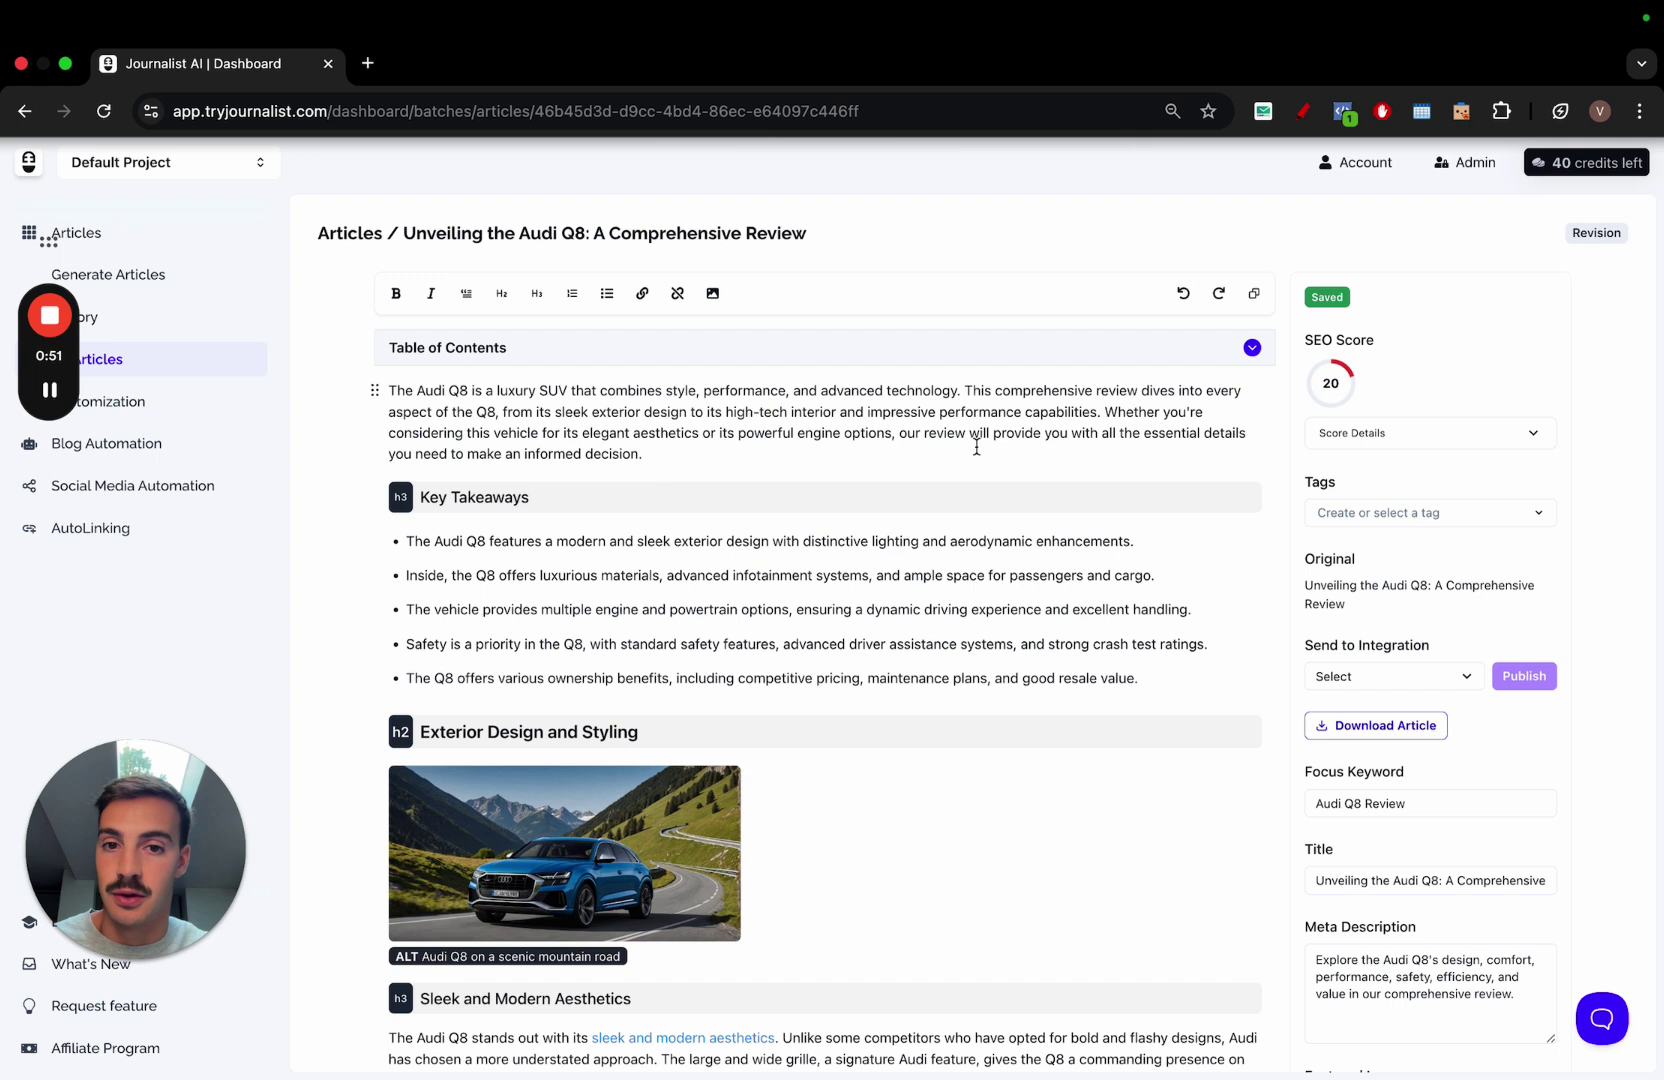
Select the opening paragraph and request external link suggestions for it.
click(723, 461)
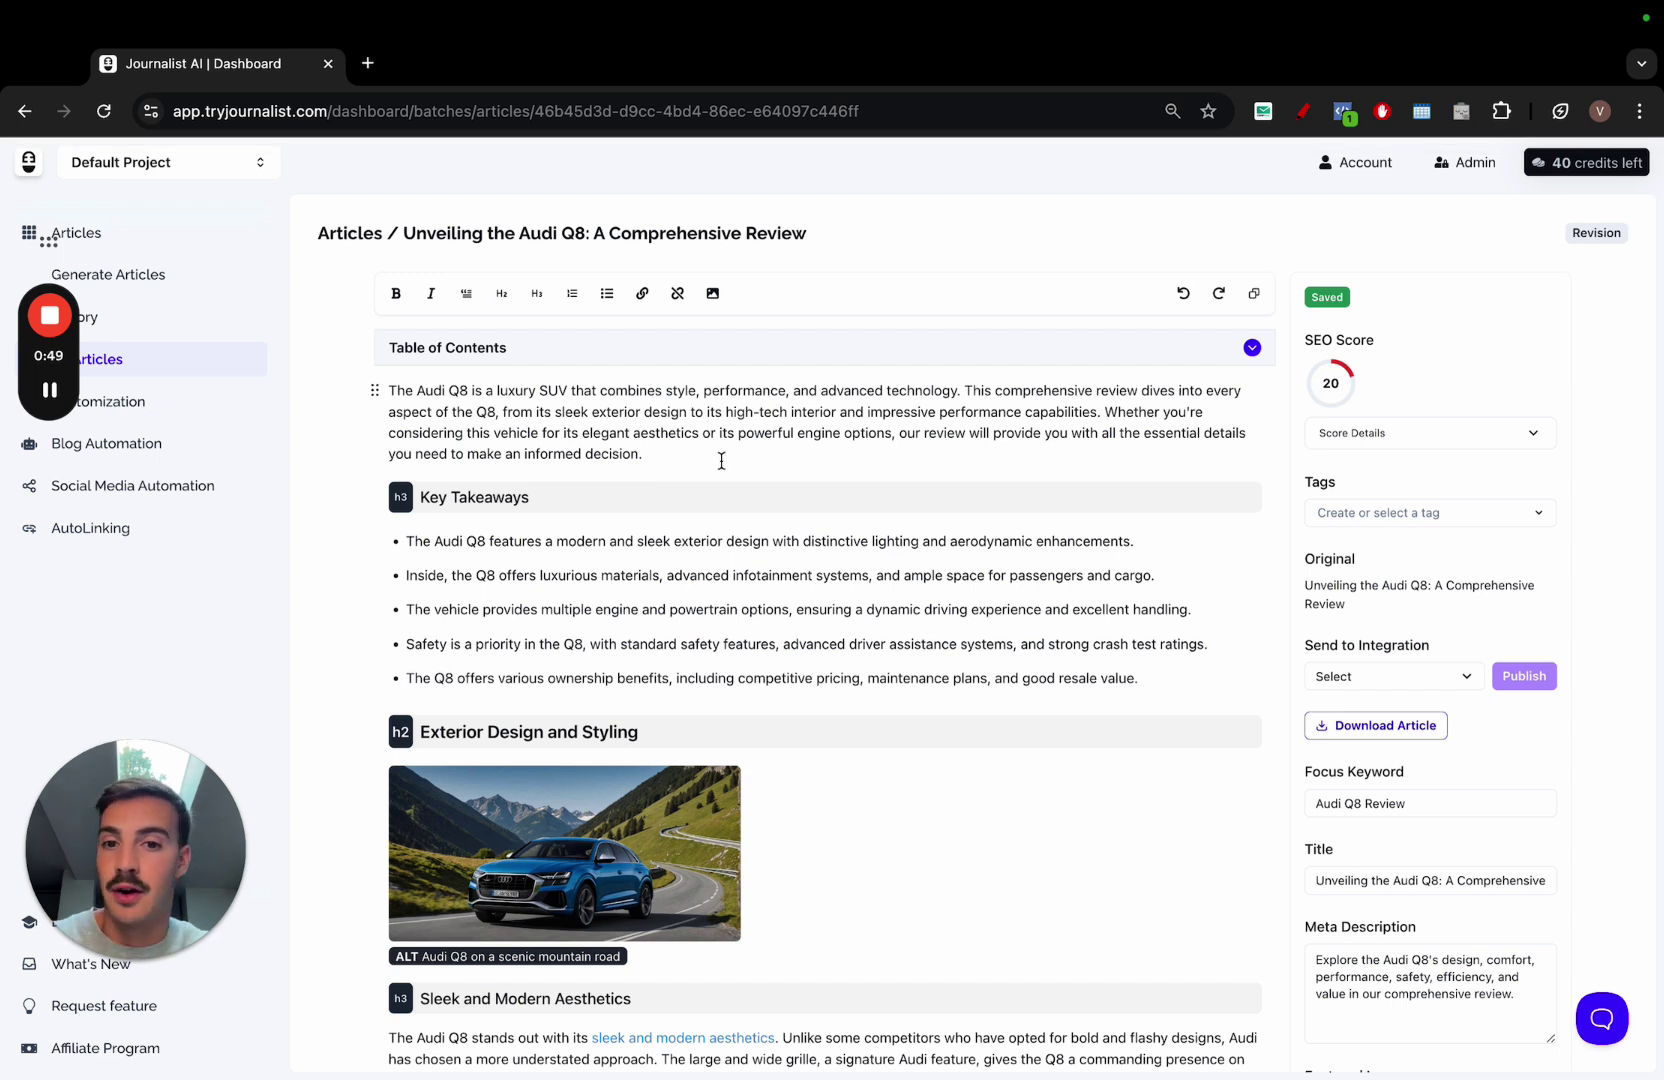
drag(721, 461, 390, 395)
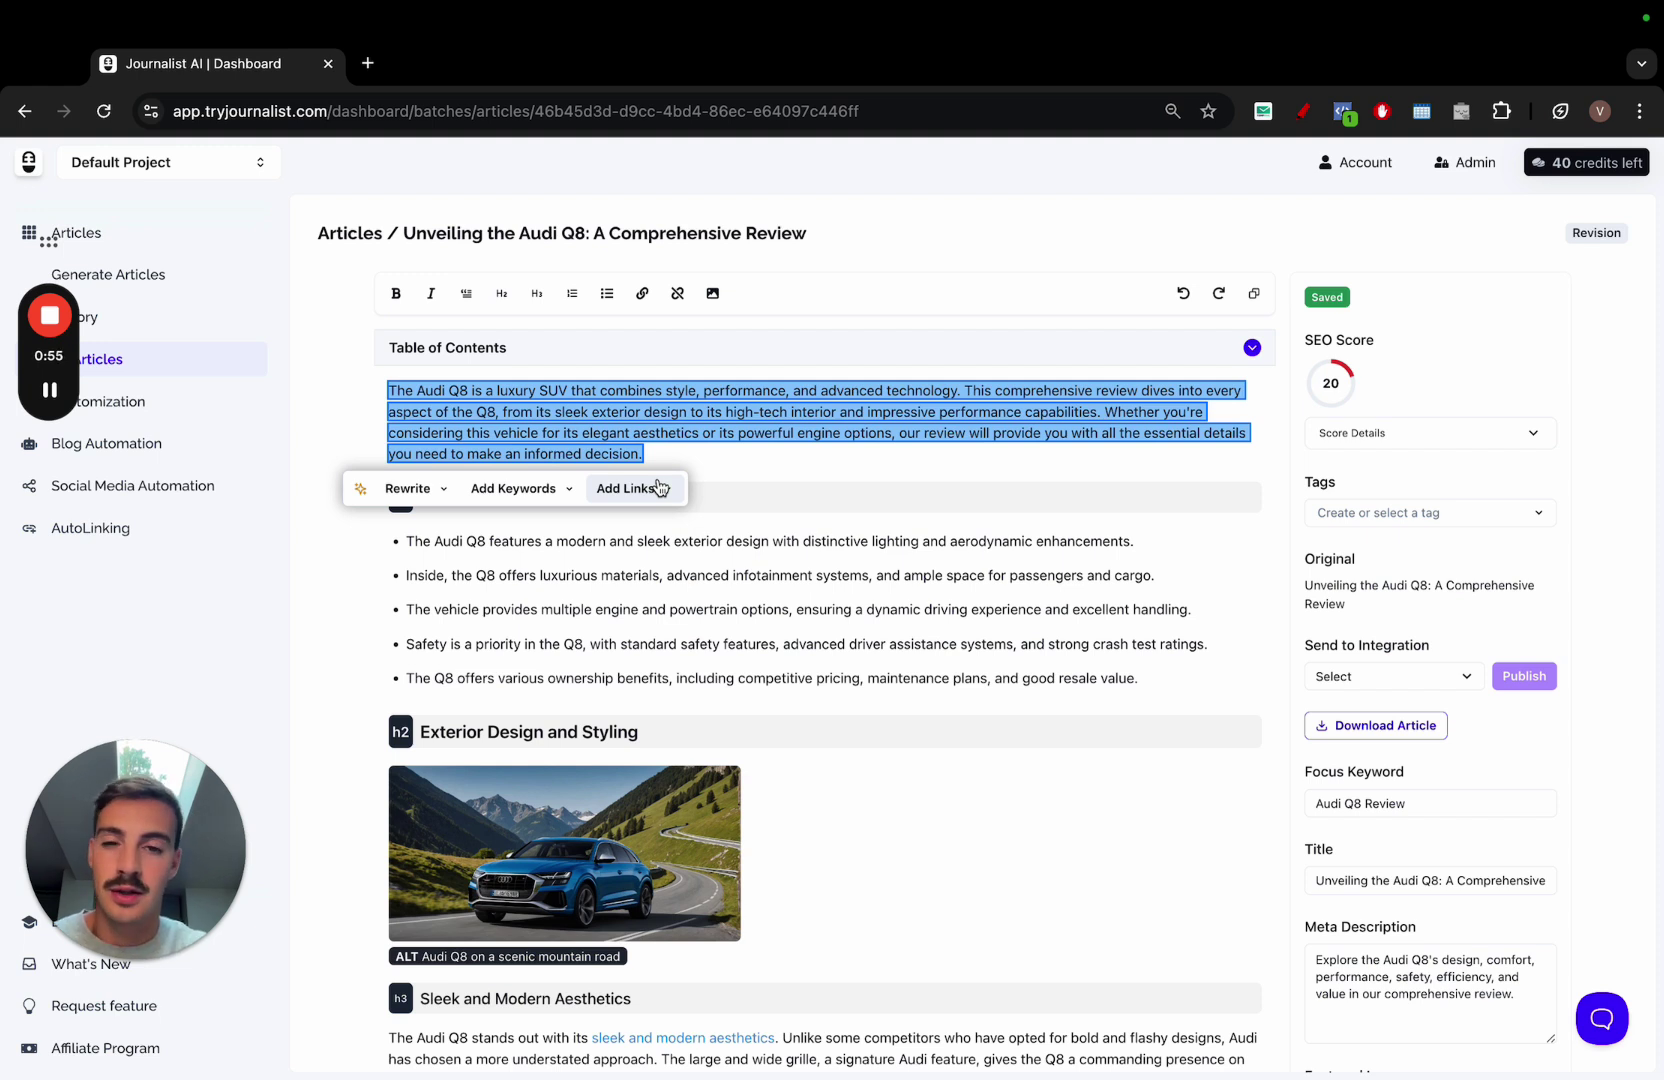
click(660, 489)
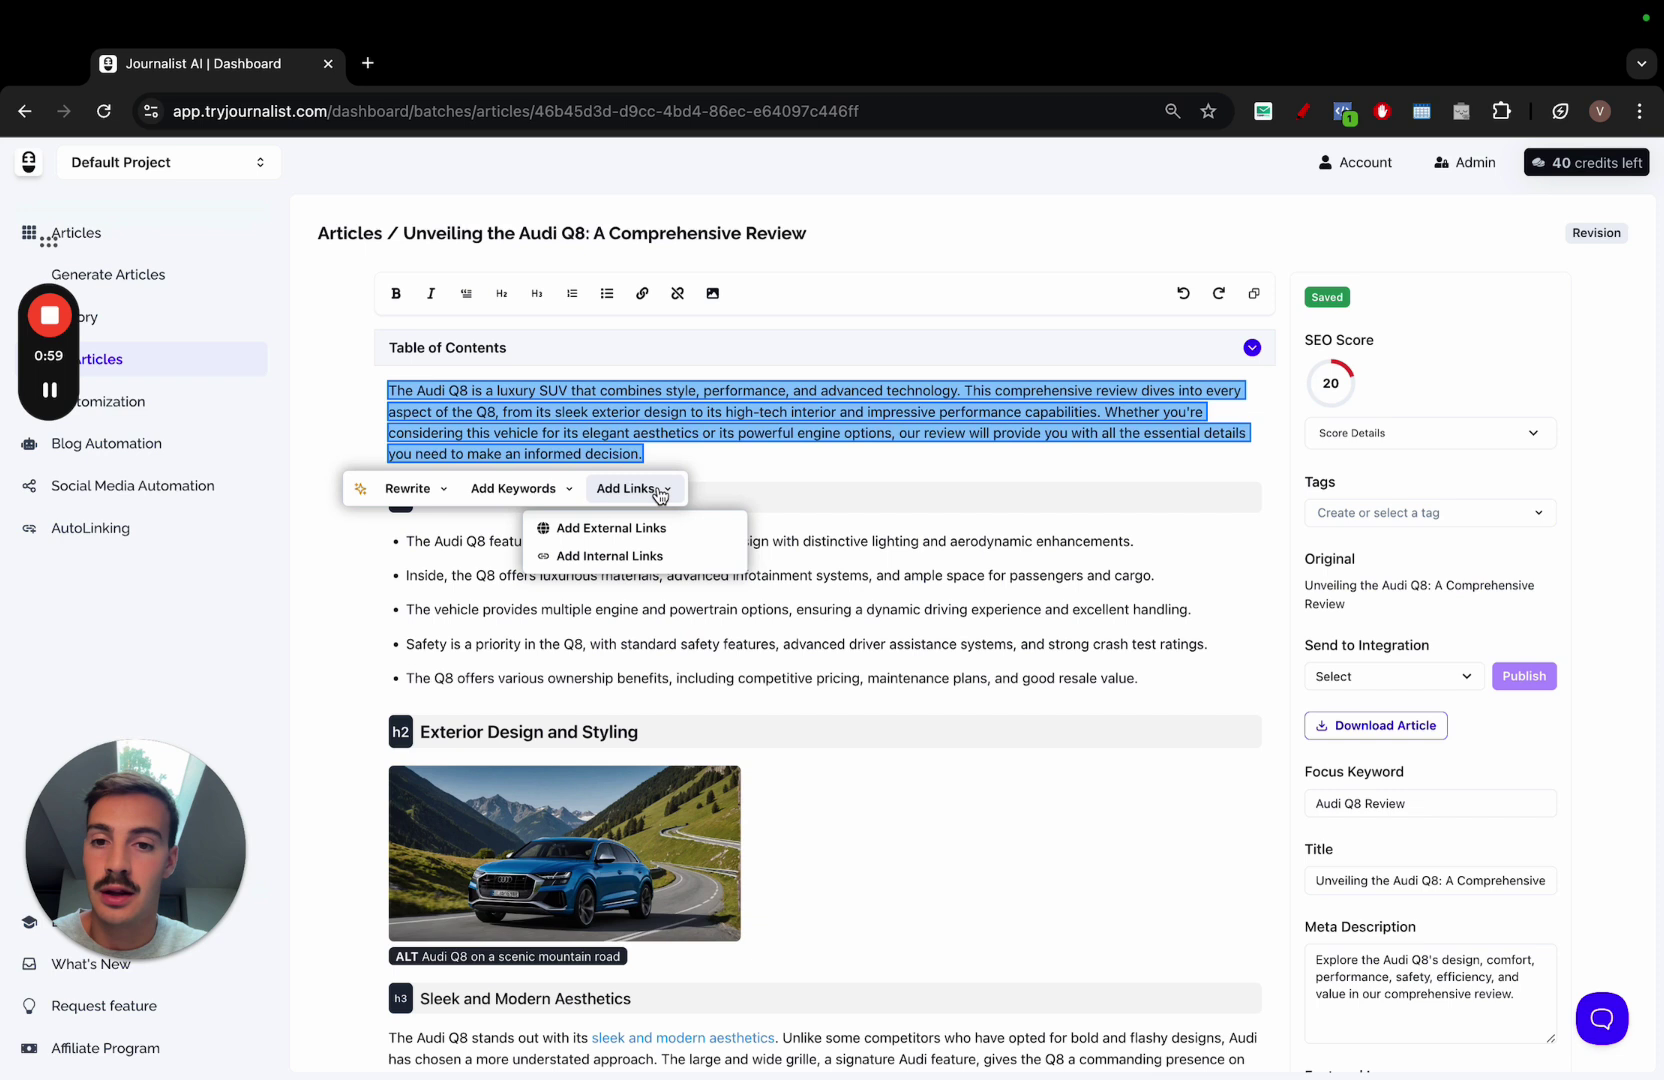
click(640, 527)
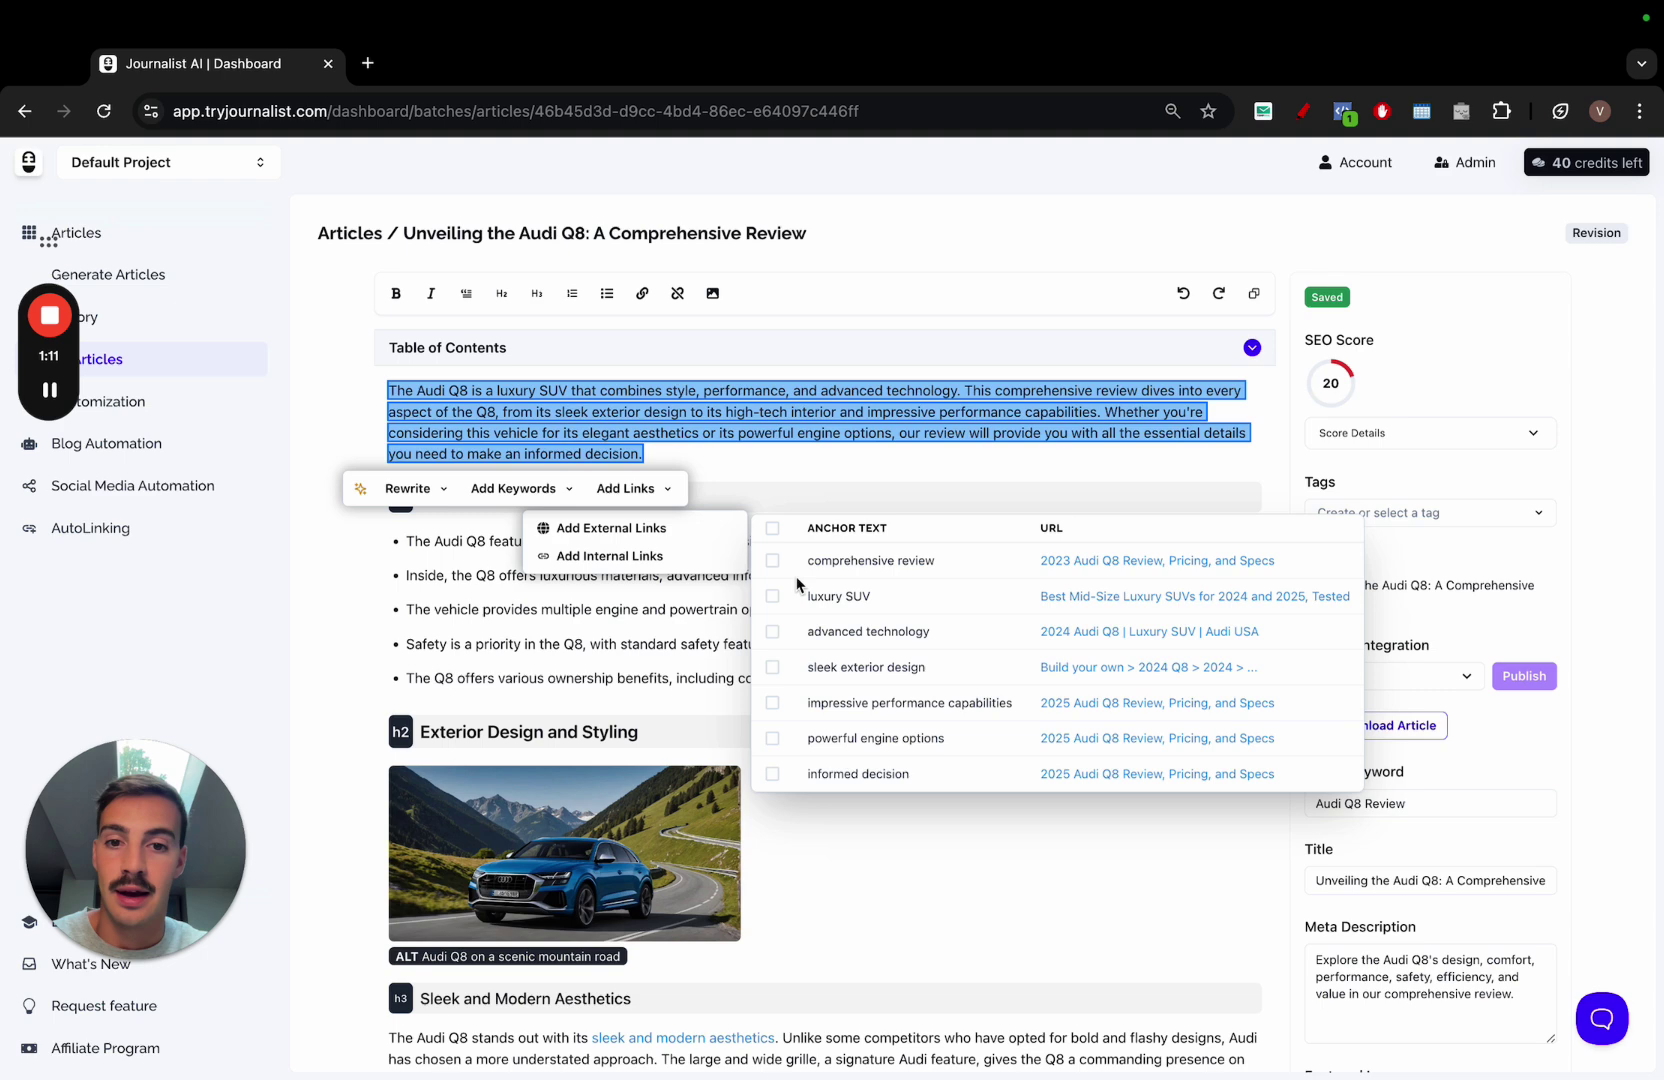
Link seven phrases, from 'comprehensive review' and 'luxury SUV' through 'informed decision'.
click(772, 560)
click(772, 596)
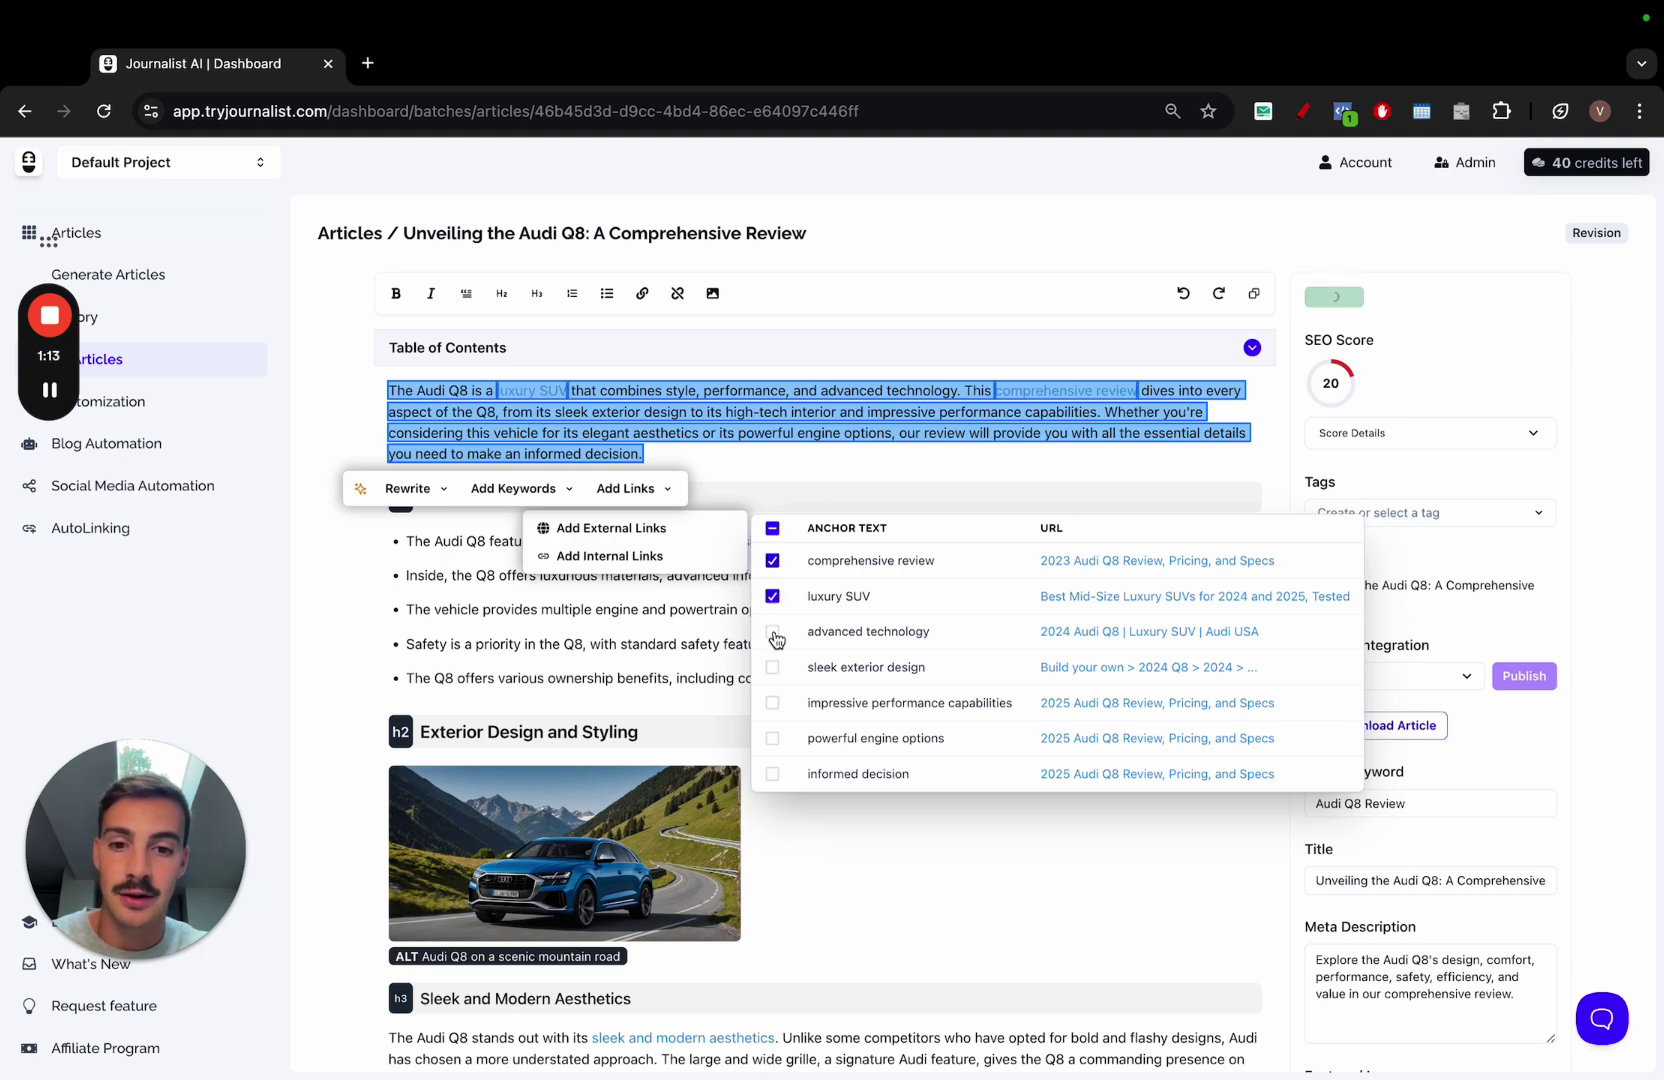
click(772, 631)
click(772, 667)
click(772, 703)
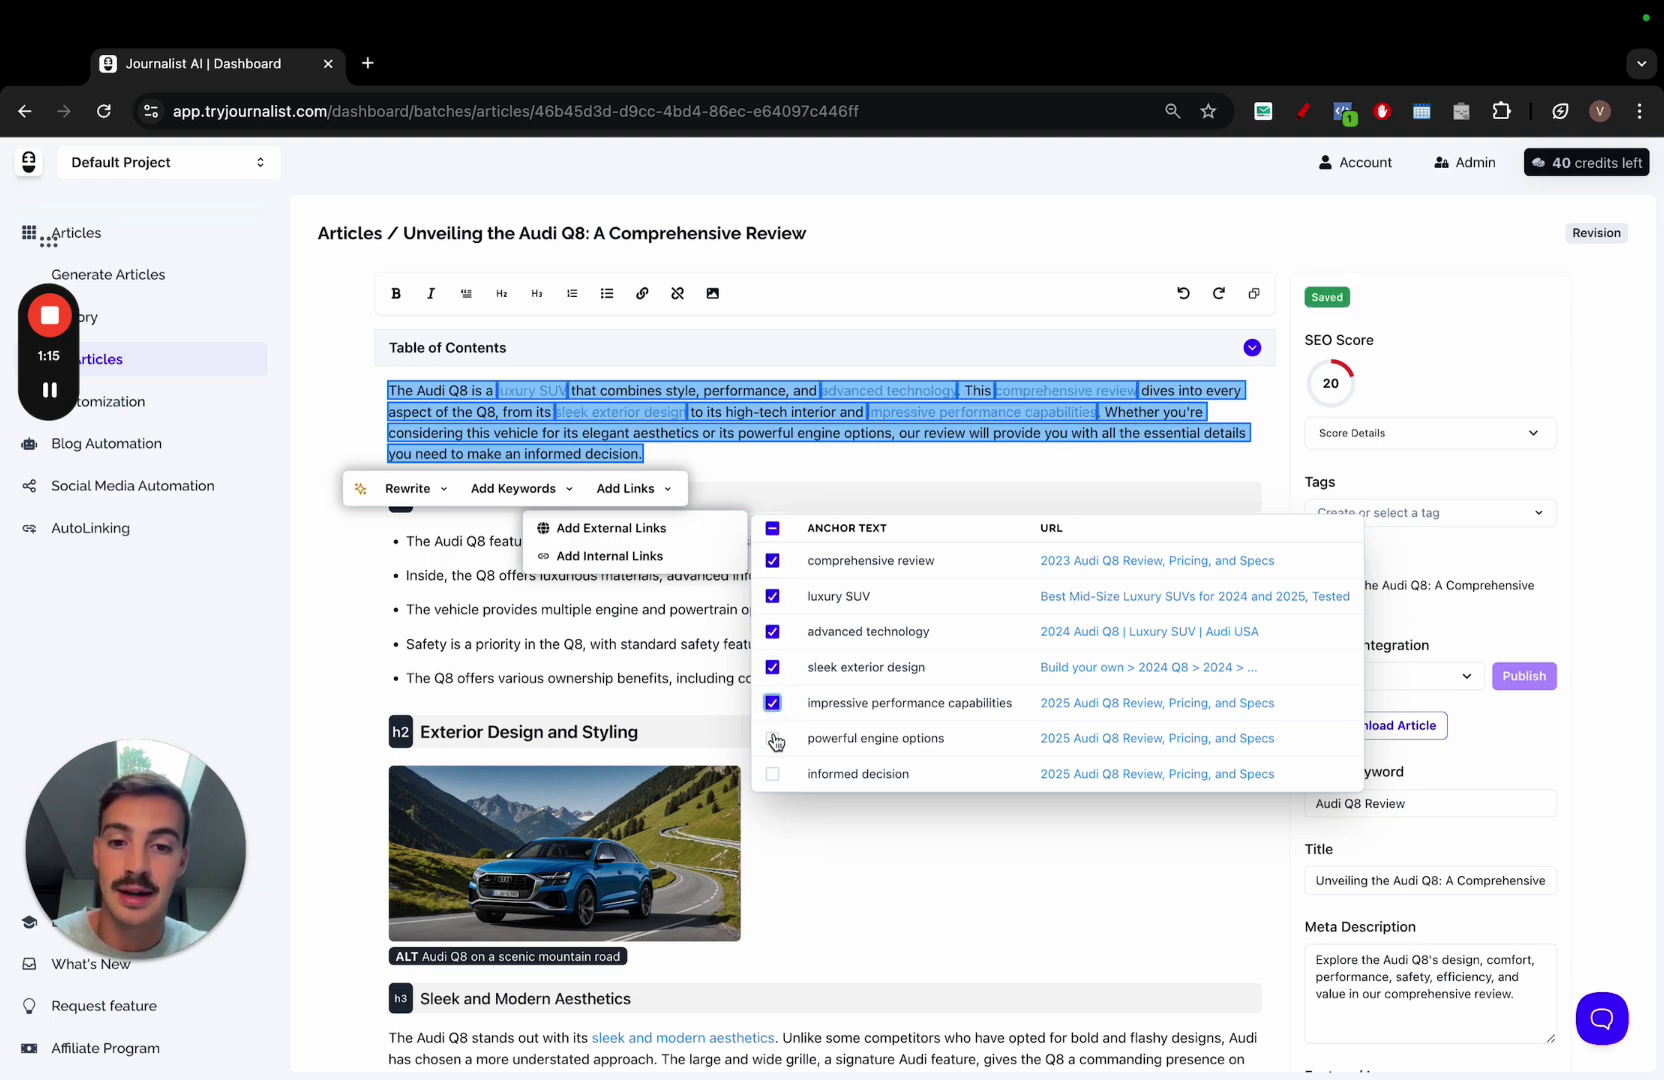
click(773, 738)
click(772, 774)
click(825, 474)
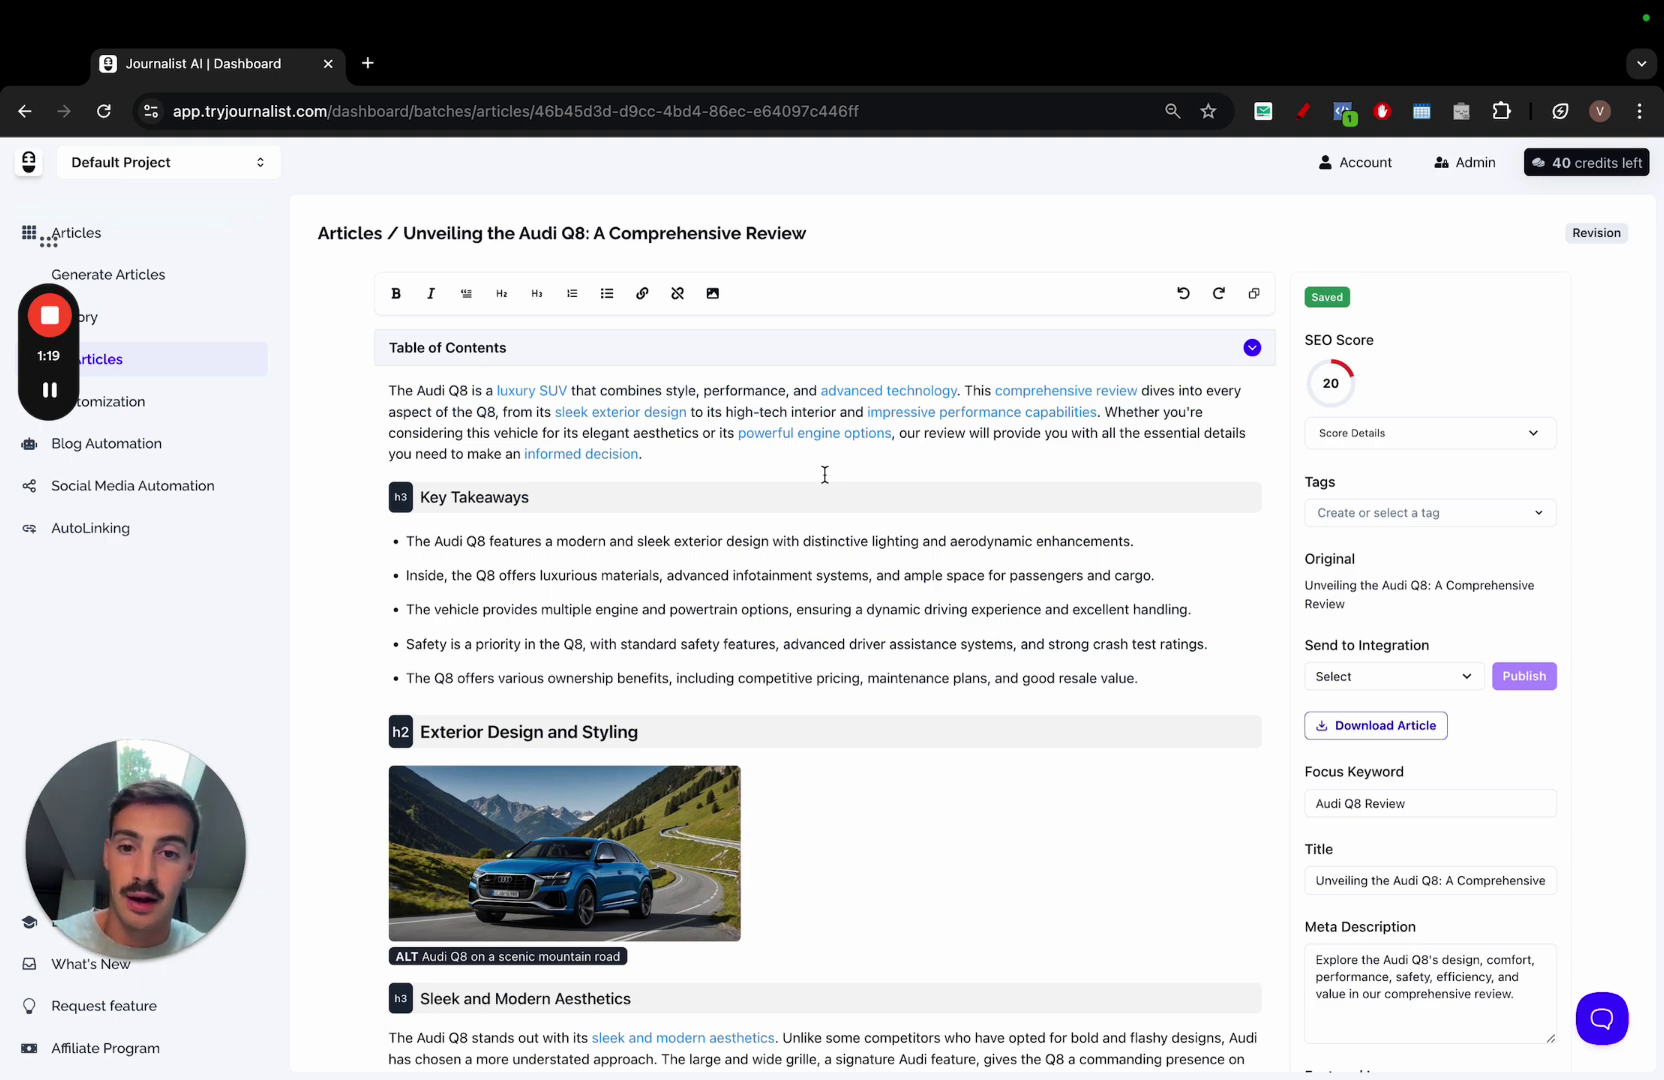
triple_click(770, 541)
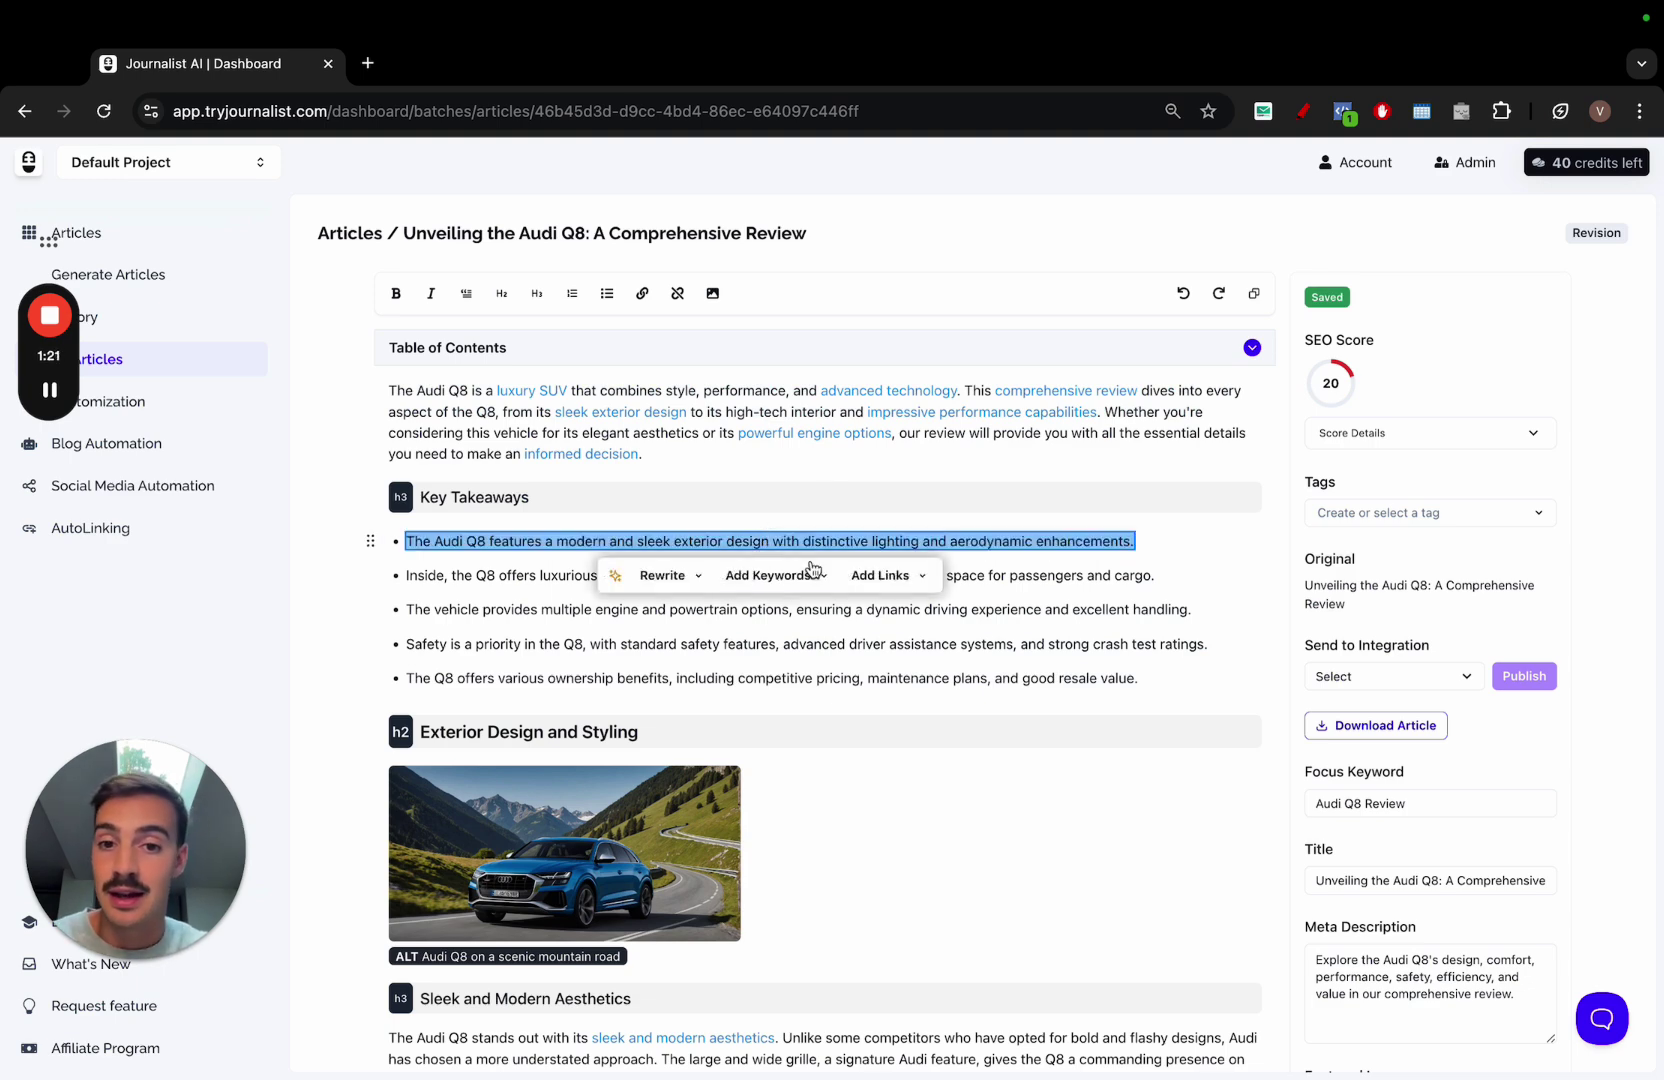
click(779, 490)
drag(842, 644, 720, 494)
click(725, 500)
scroll(862, 635, down, 2)
scroll(862, 635, down, 2)
triple_click(869, 625)
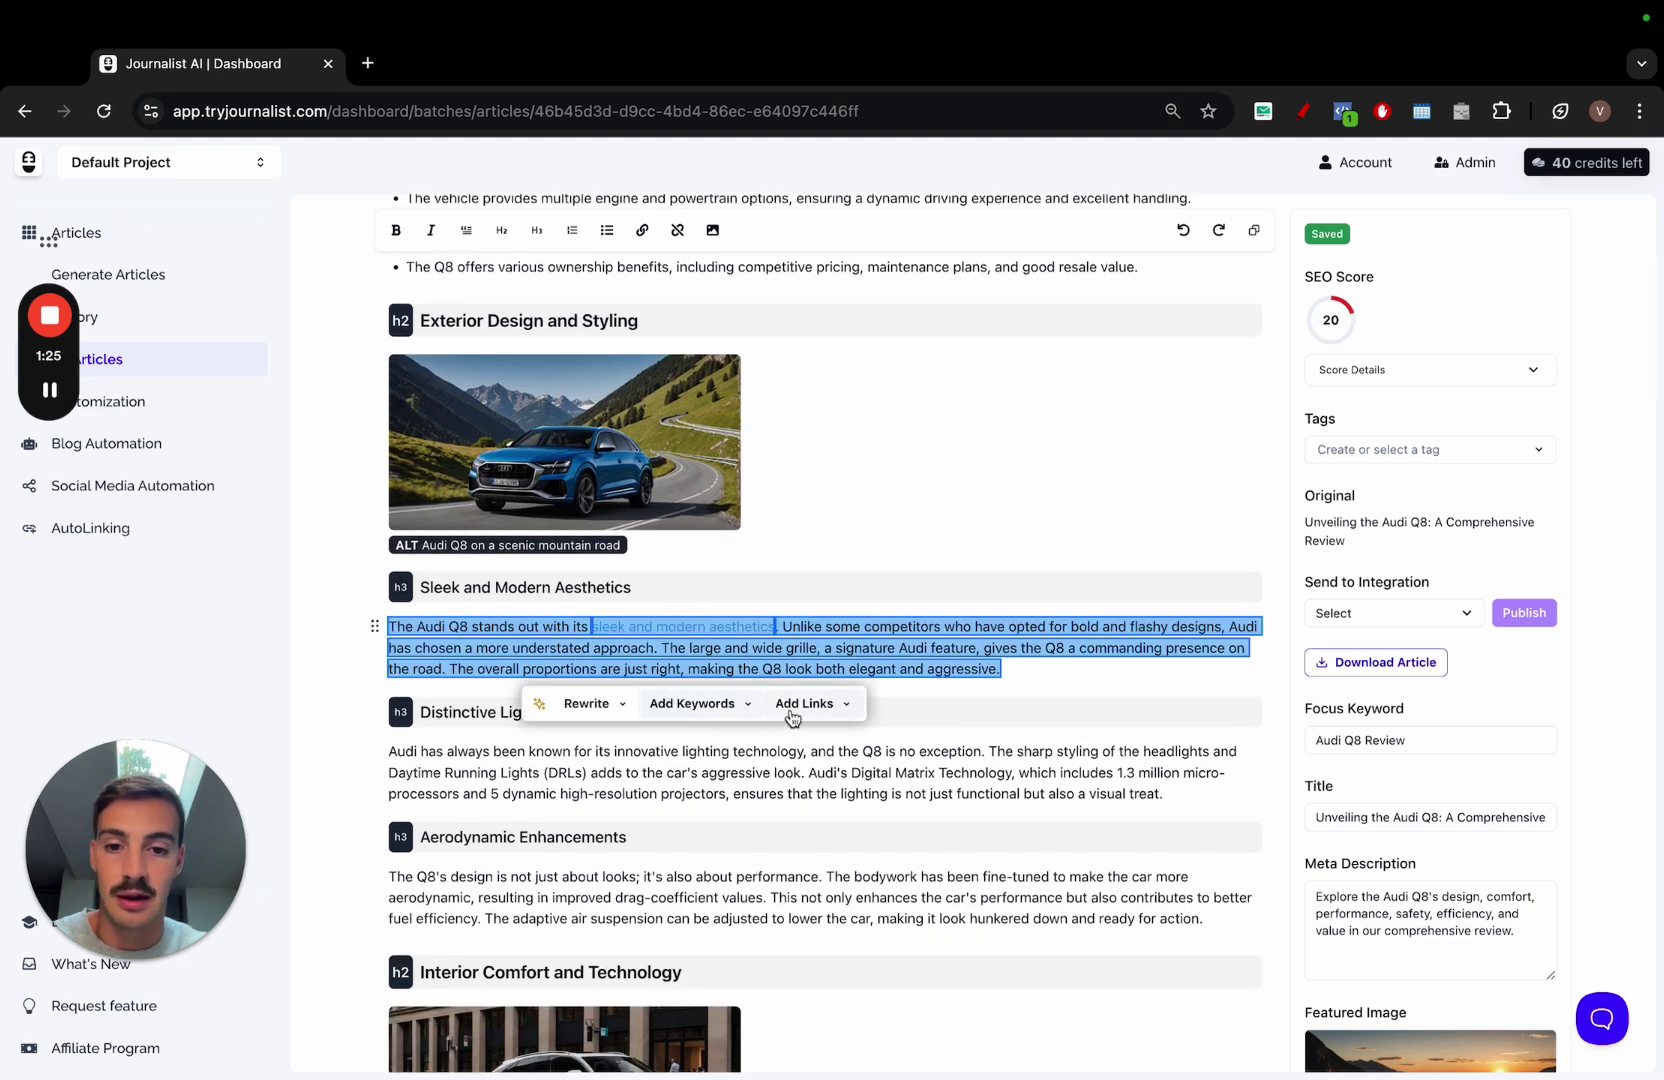
click(790, 712)
click(901, 667)
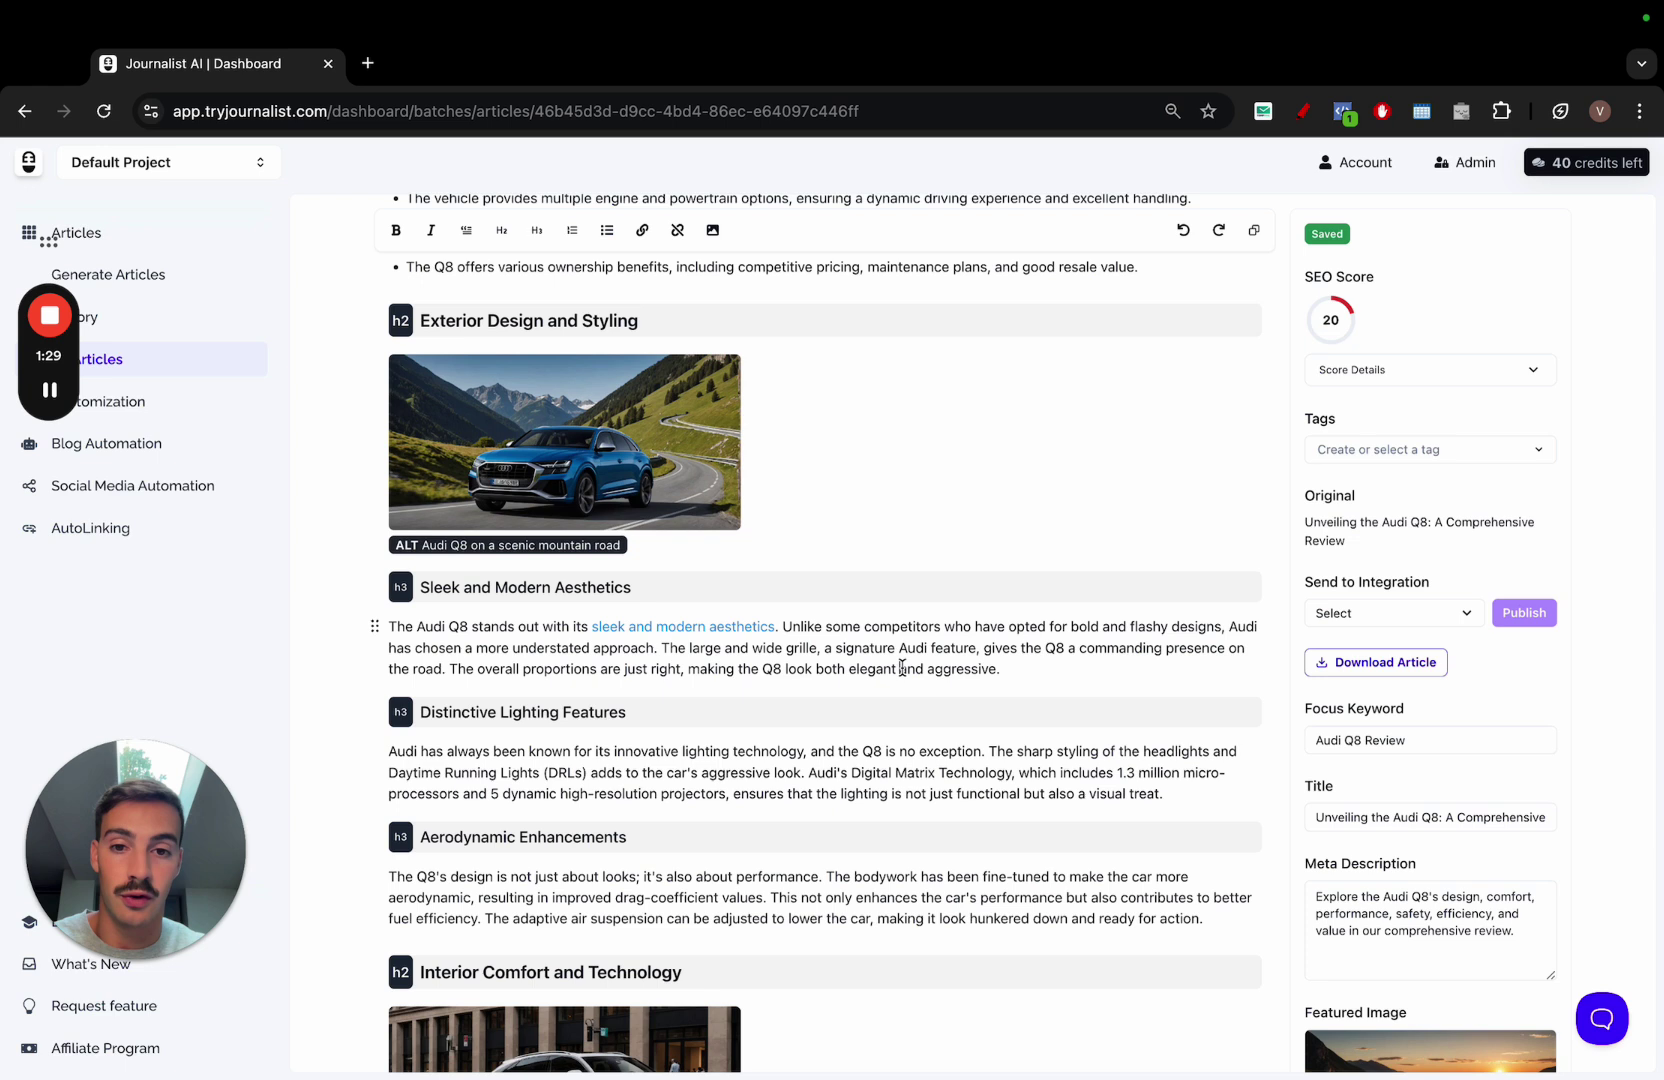
triple_click(901, 667)
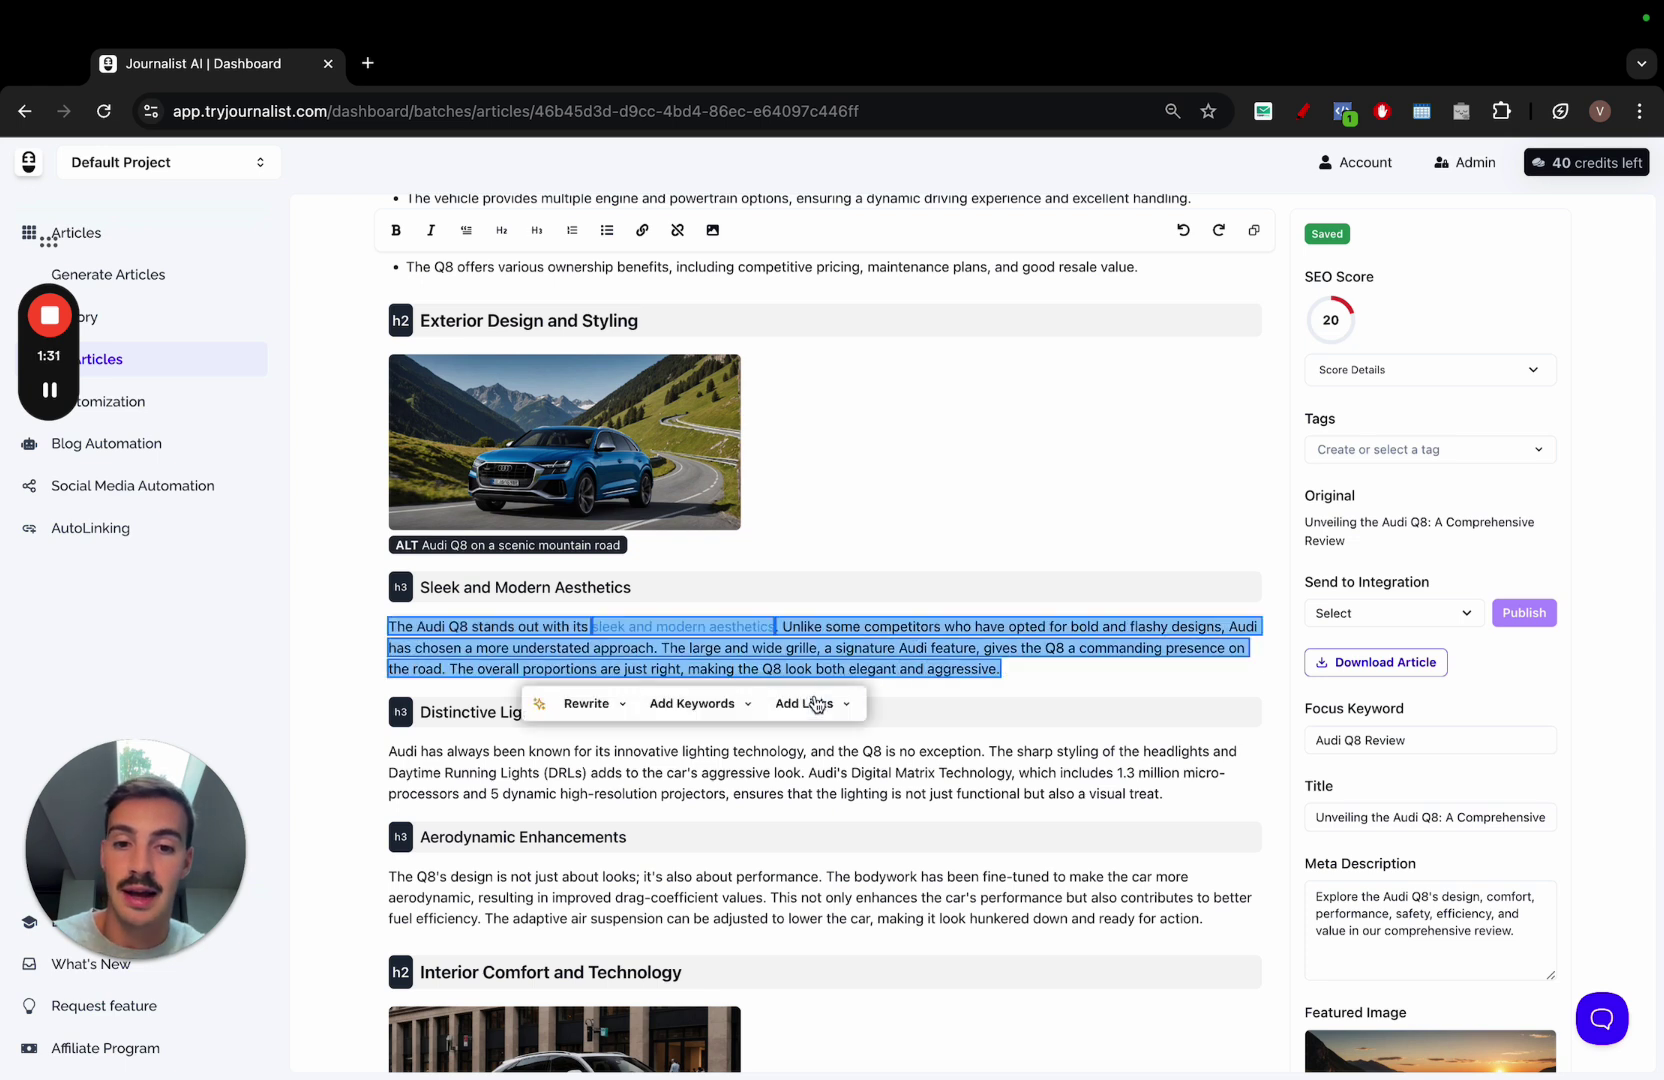
click(812, 704)
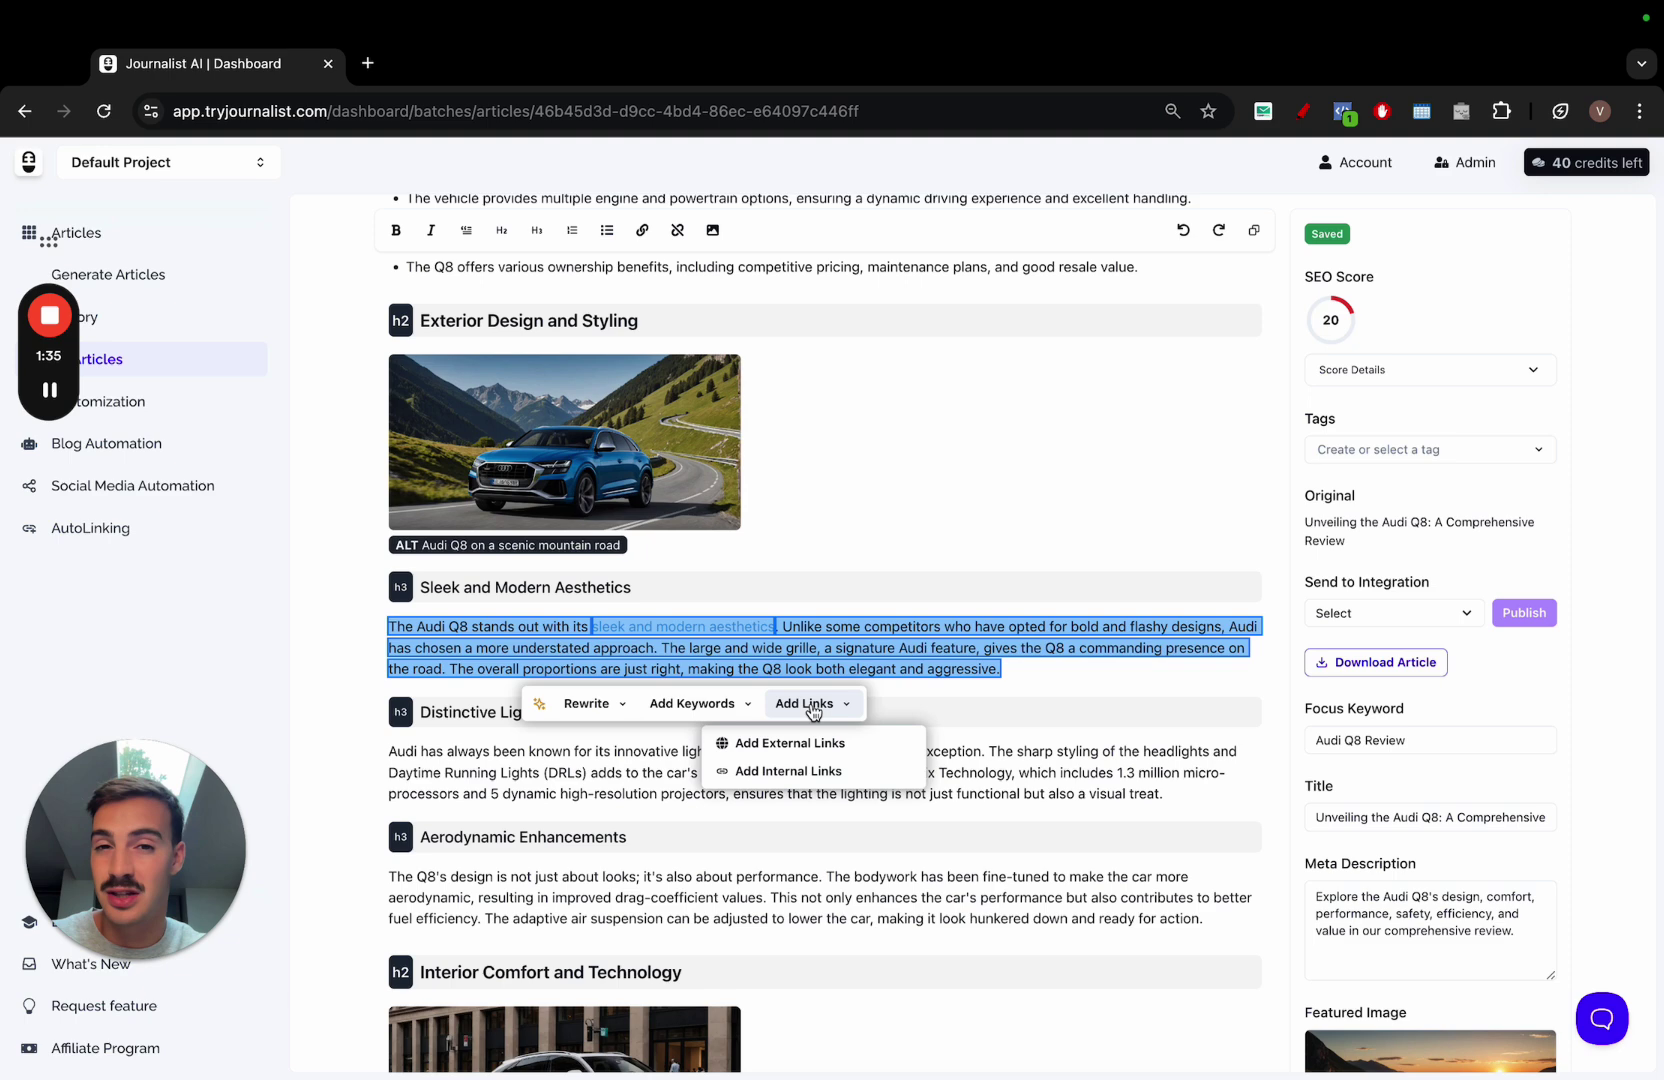
click(907, 648)
scroll(907, 648, down, 1)
scroll(907, 648, down, 8)
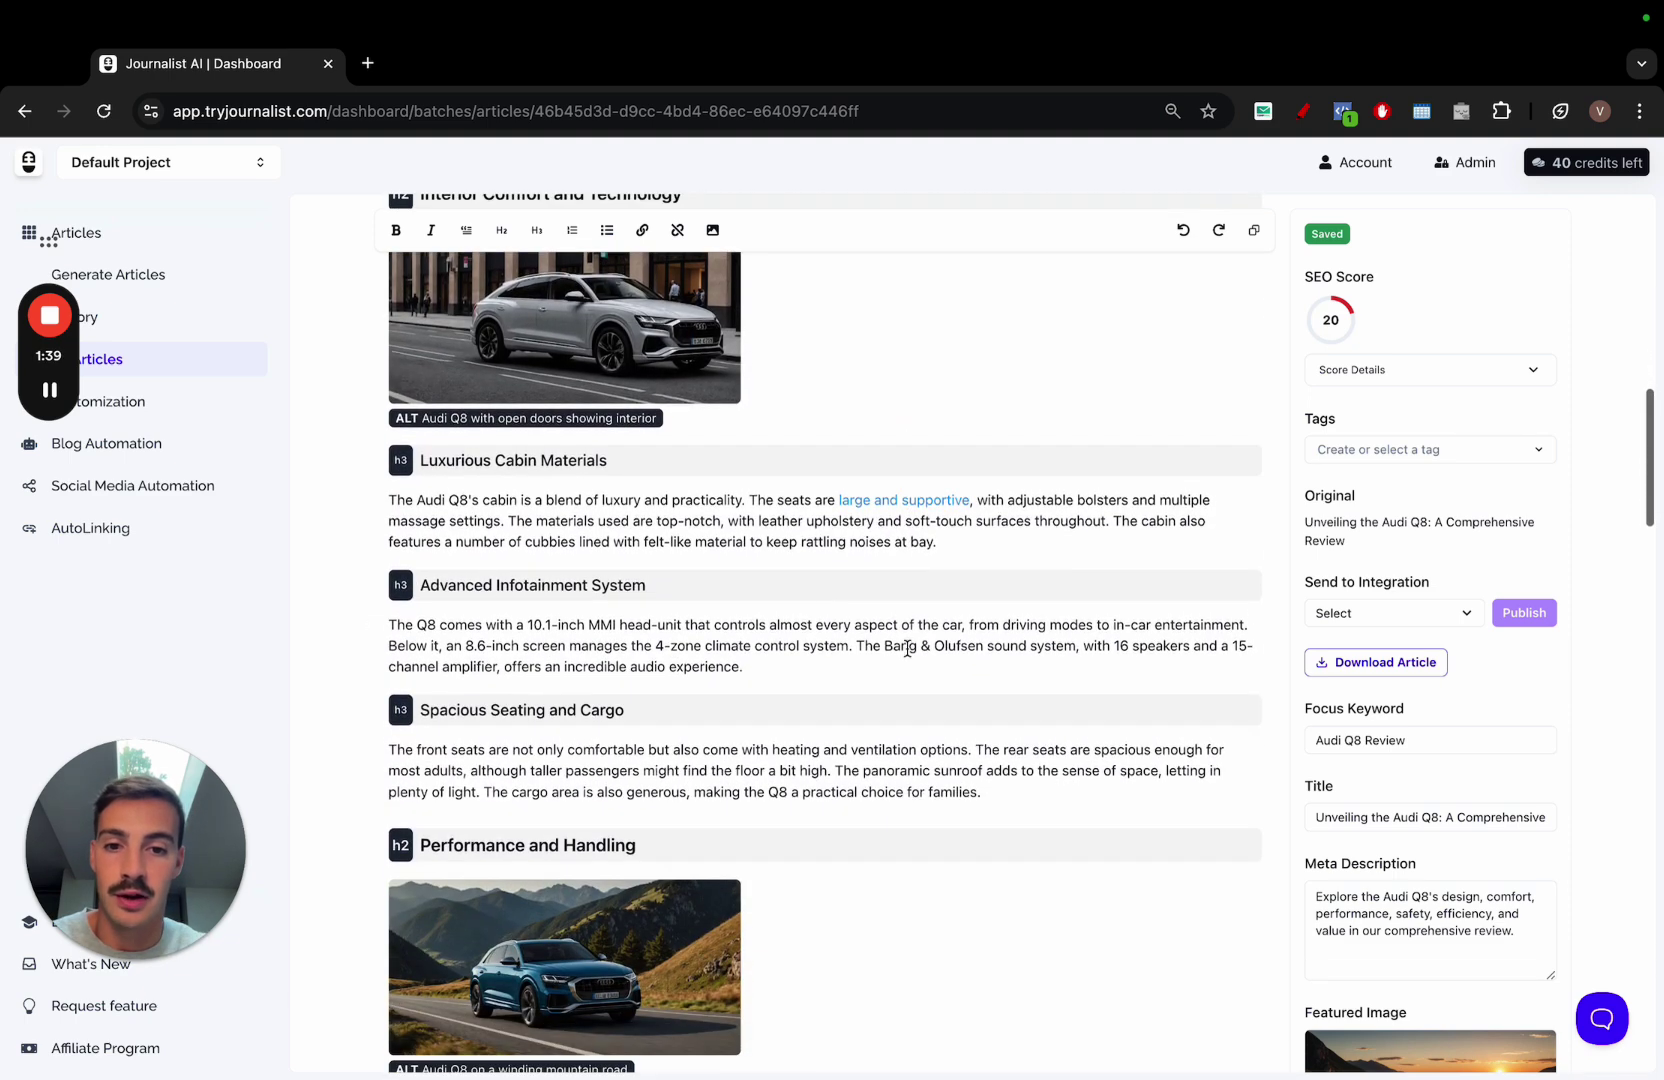
Add keyword 'audi q8 seats' to the infotainment paragraph, accepting the 'including the audi q8 seats' rewrite.
triple_click(727, 645)
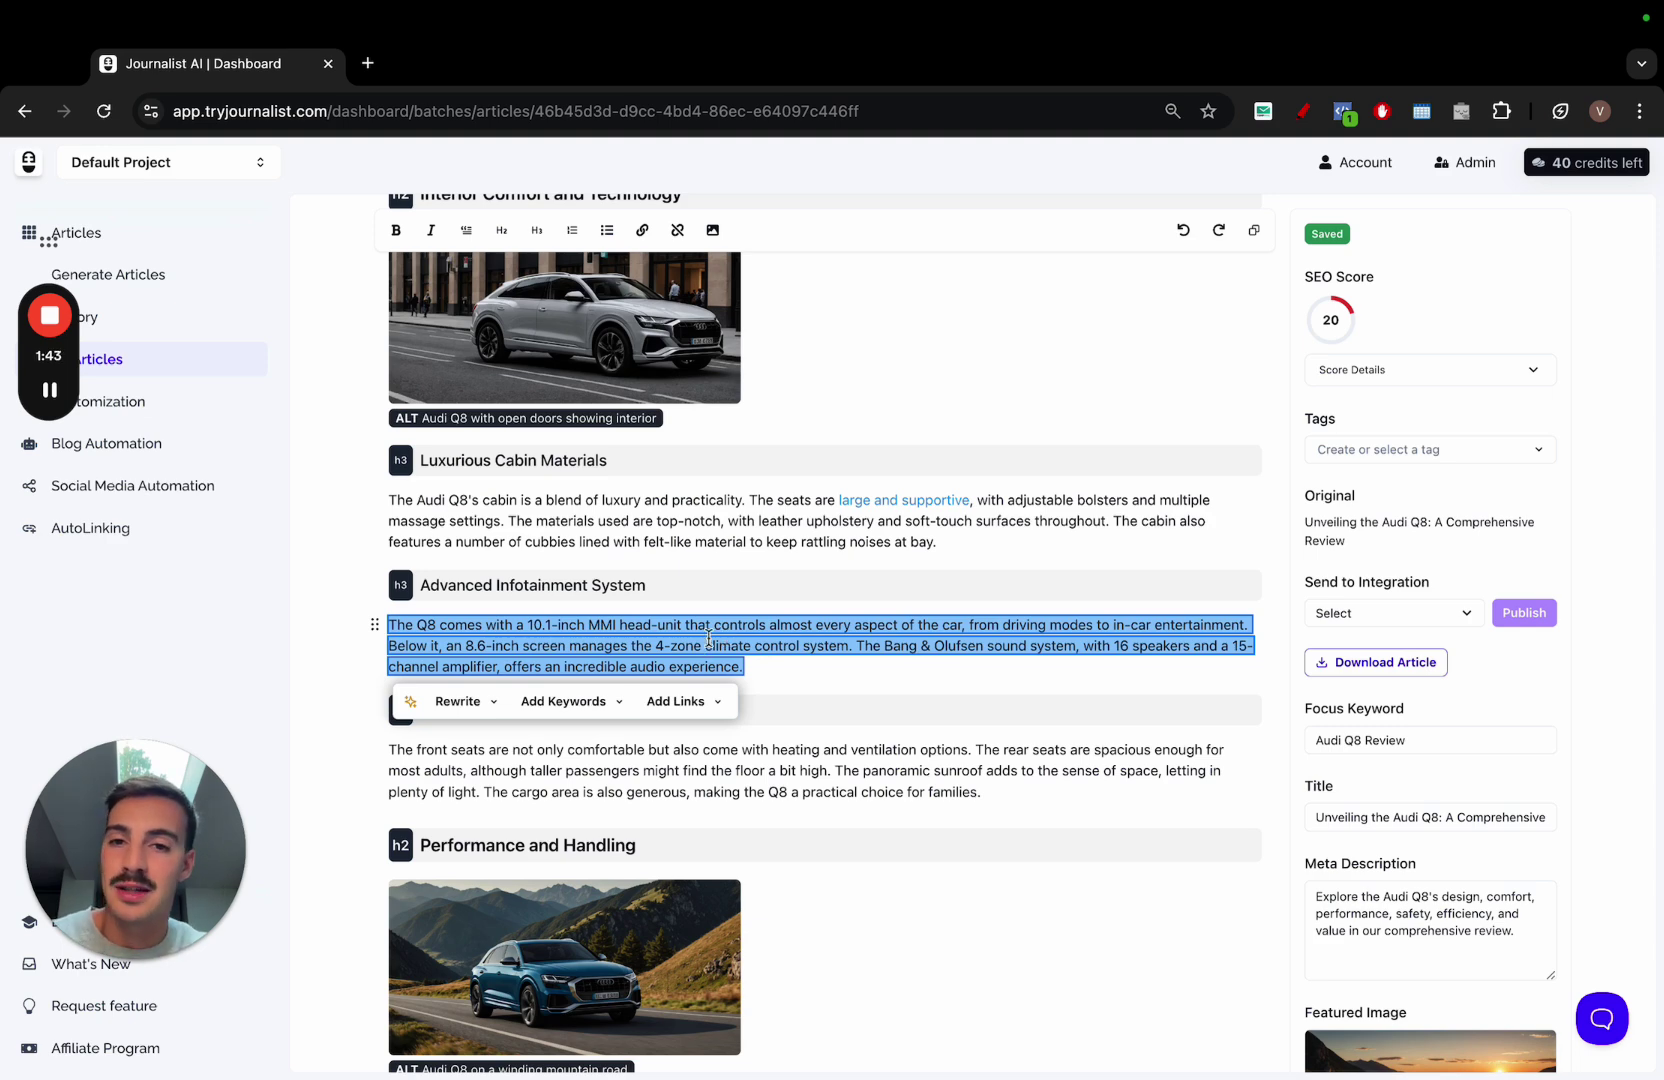
click(601, 705)
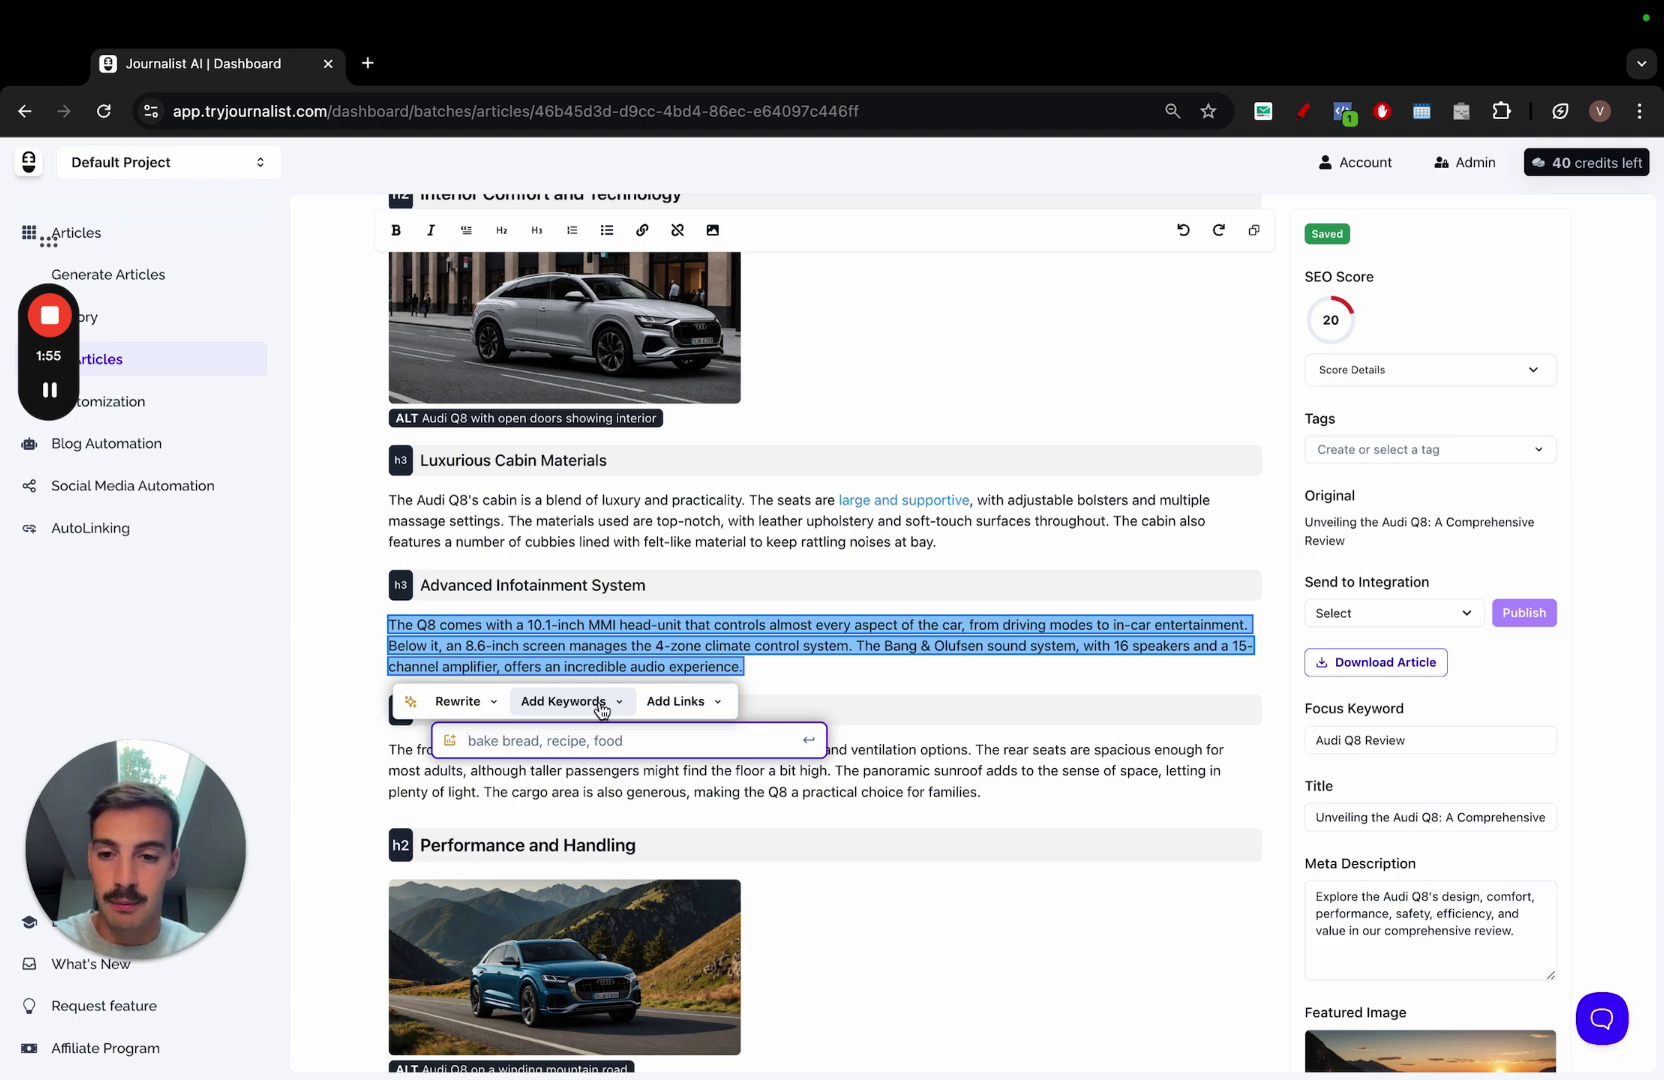
text(audi)
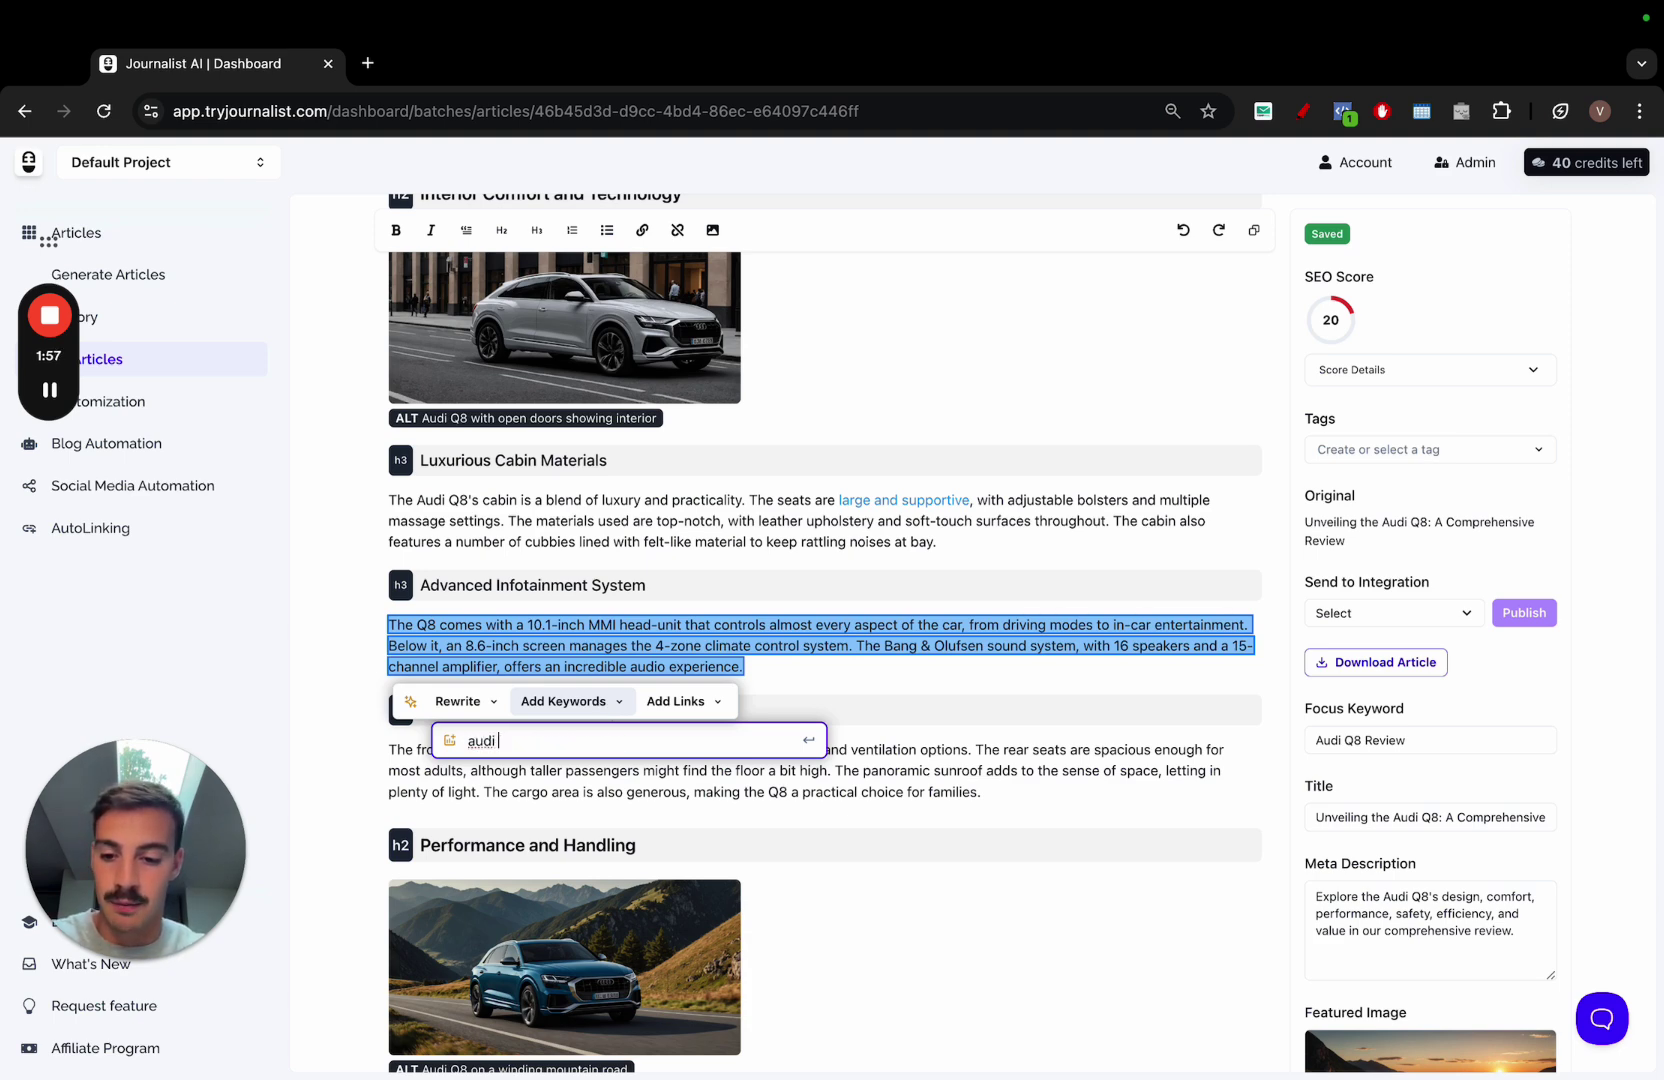
text( q8 seats)
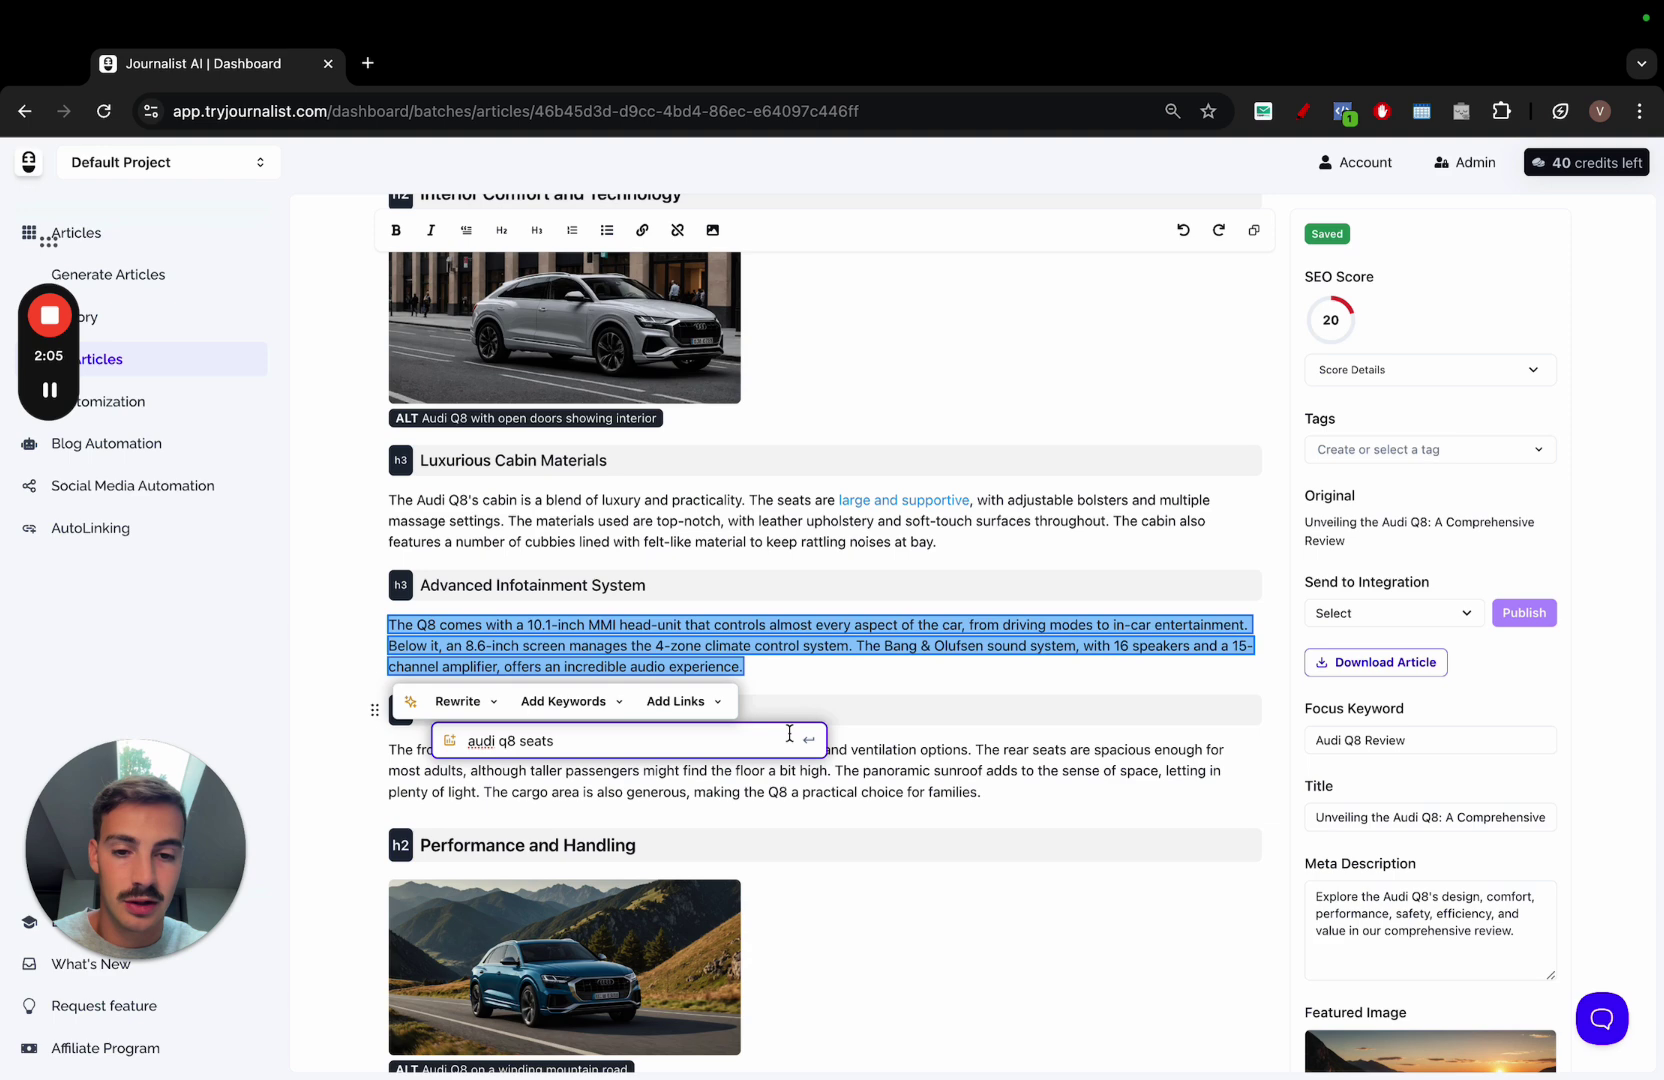
key(Return)
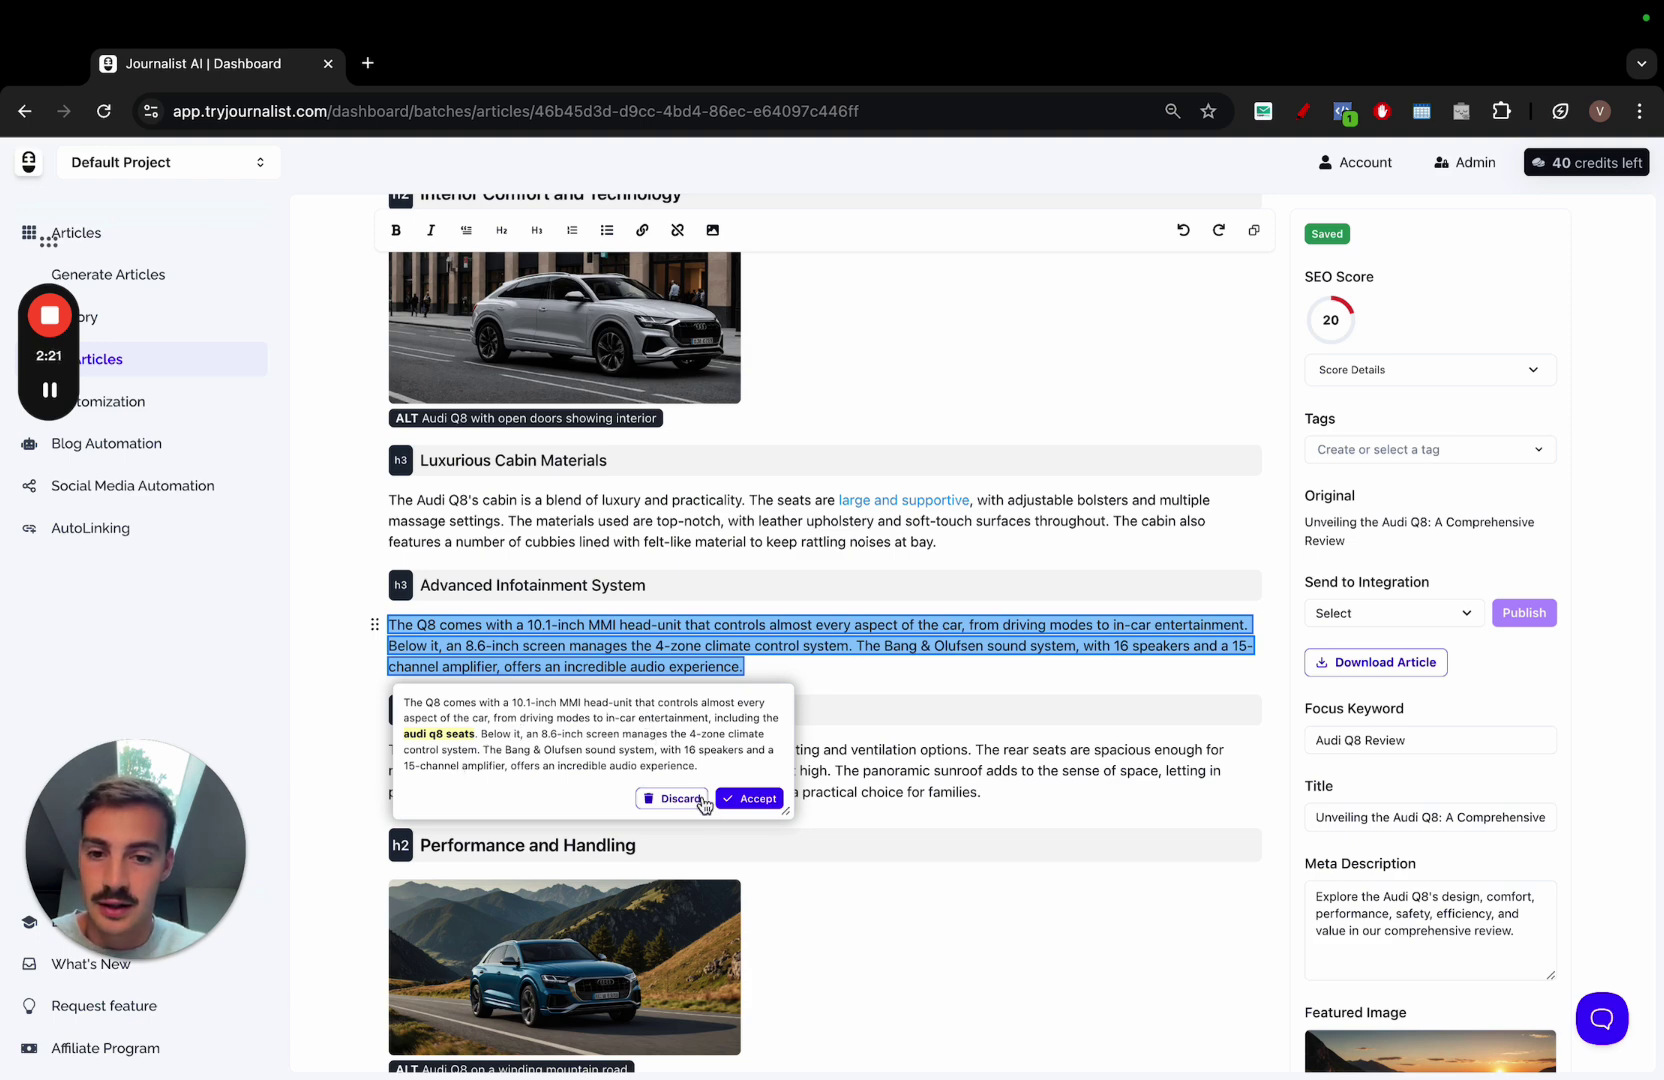
click(750, 798)
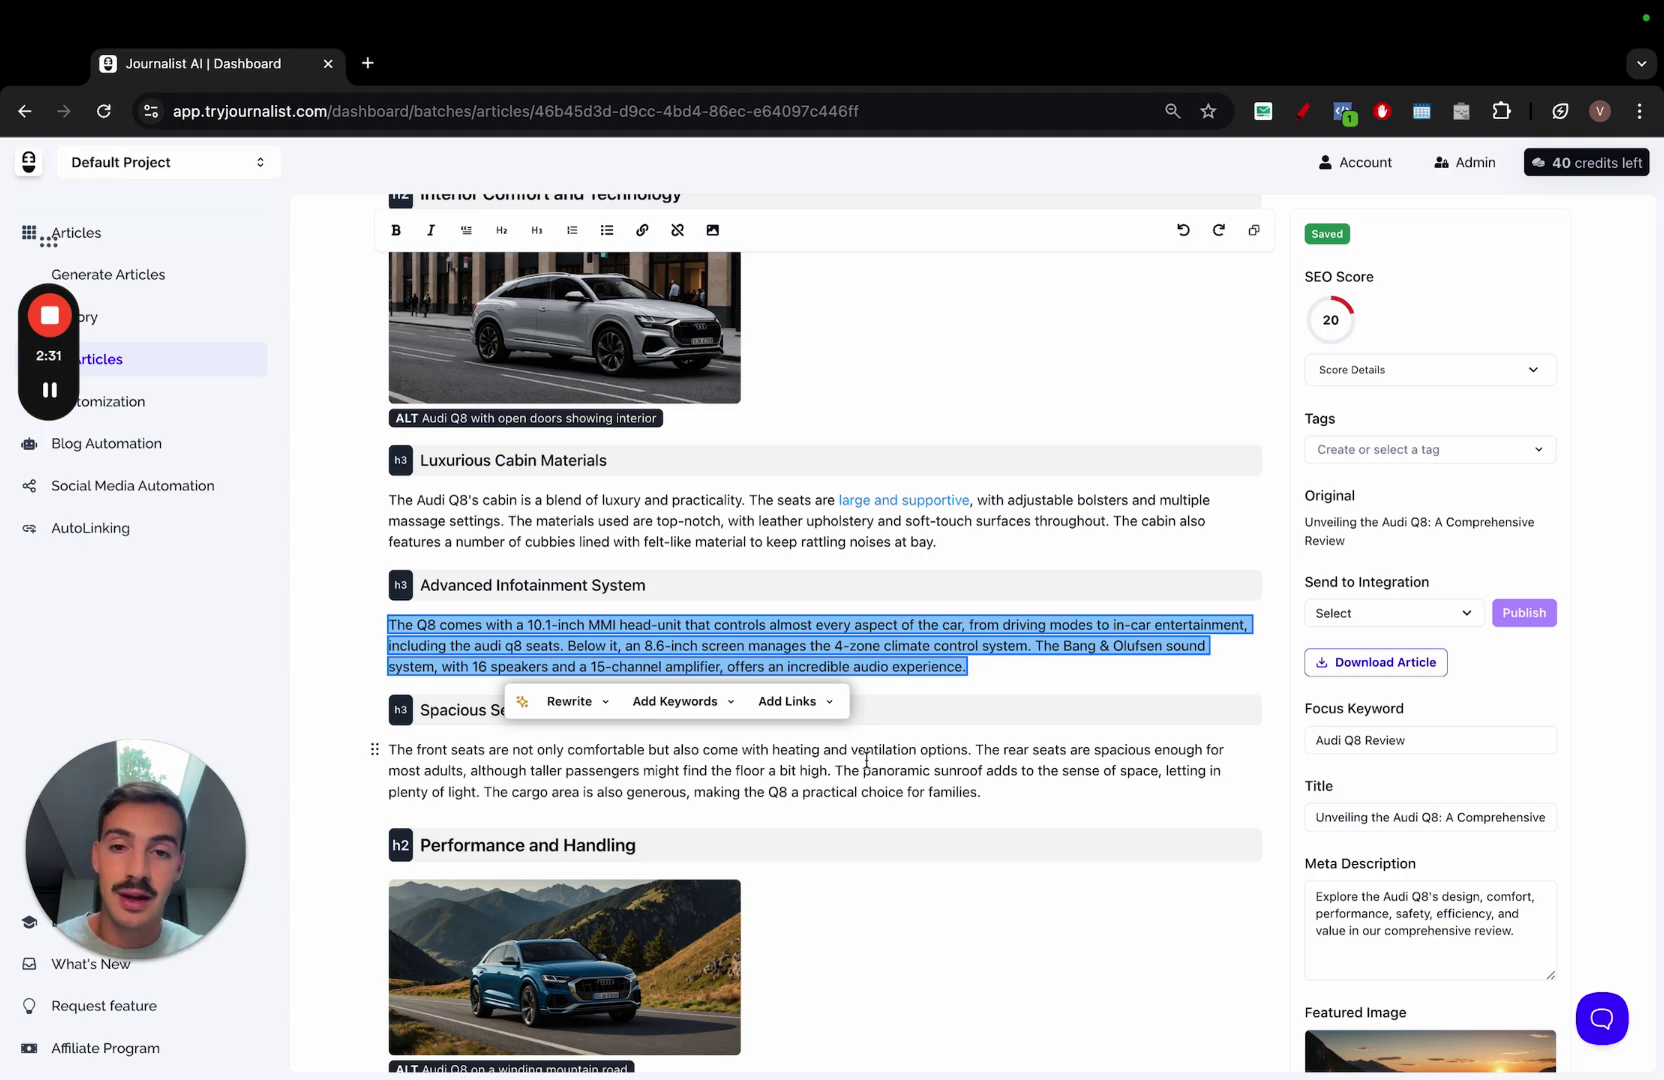
scroll(866, 760, down, 10)
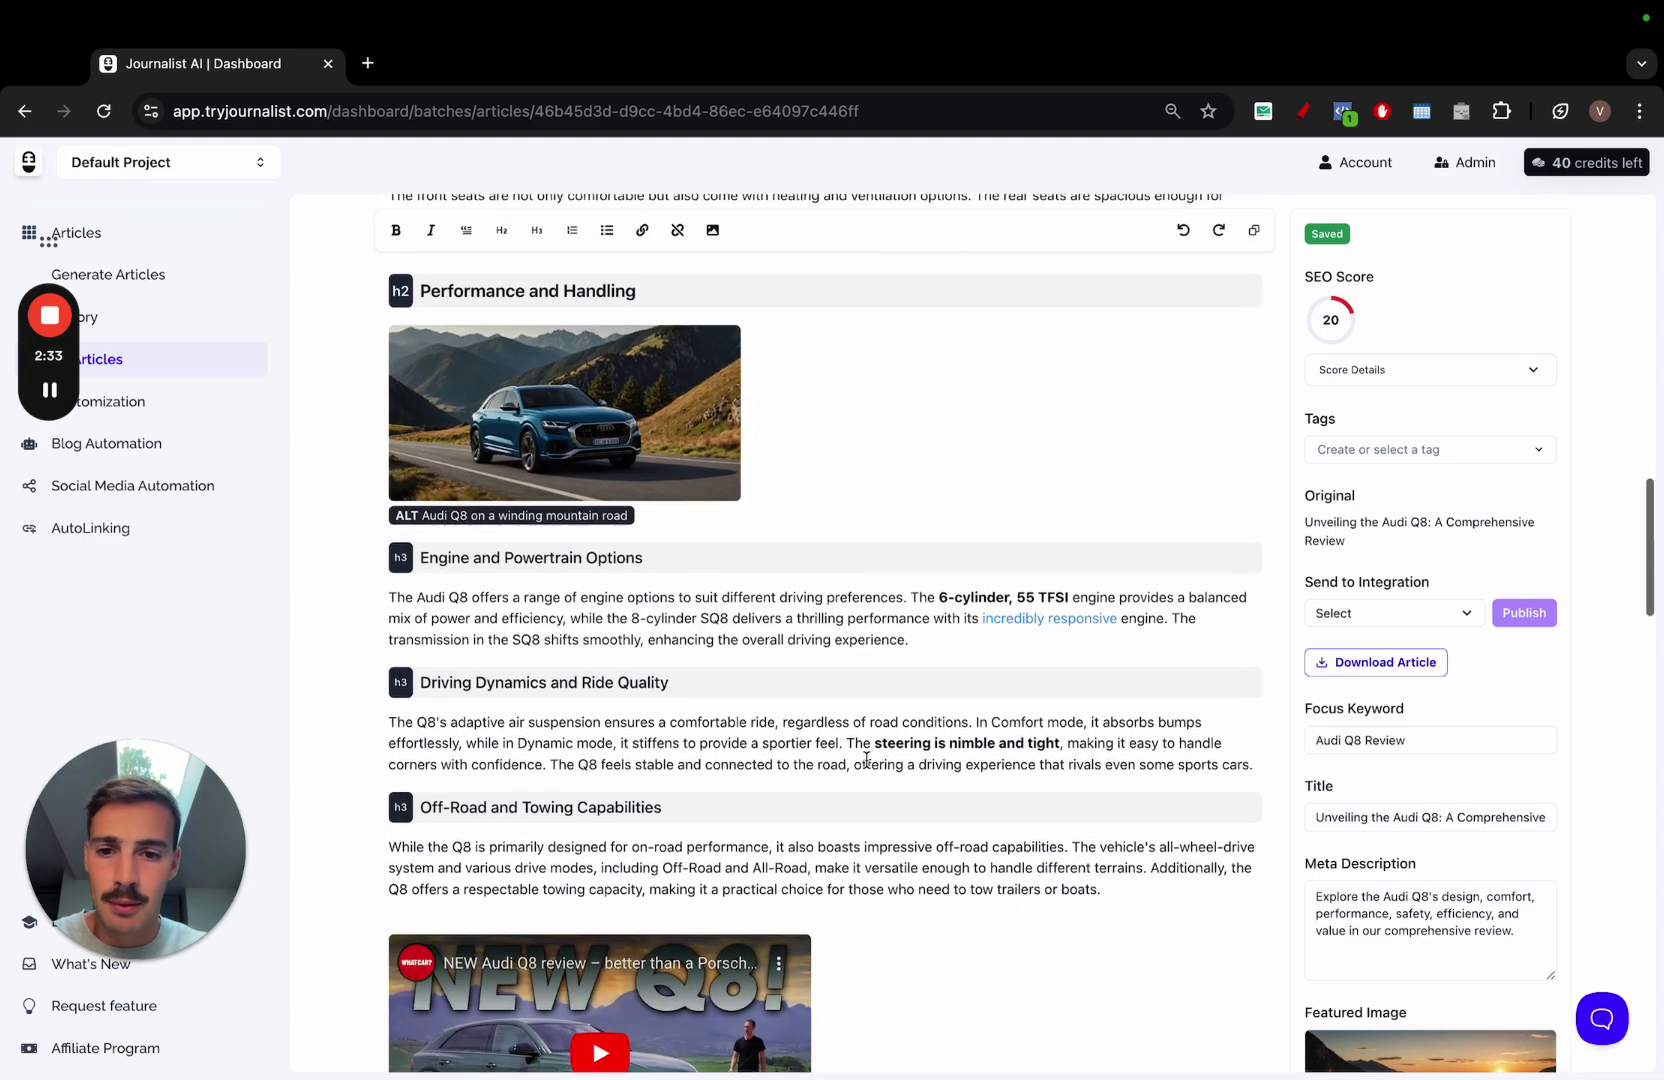
scroll(866, 760, up, 1)
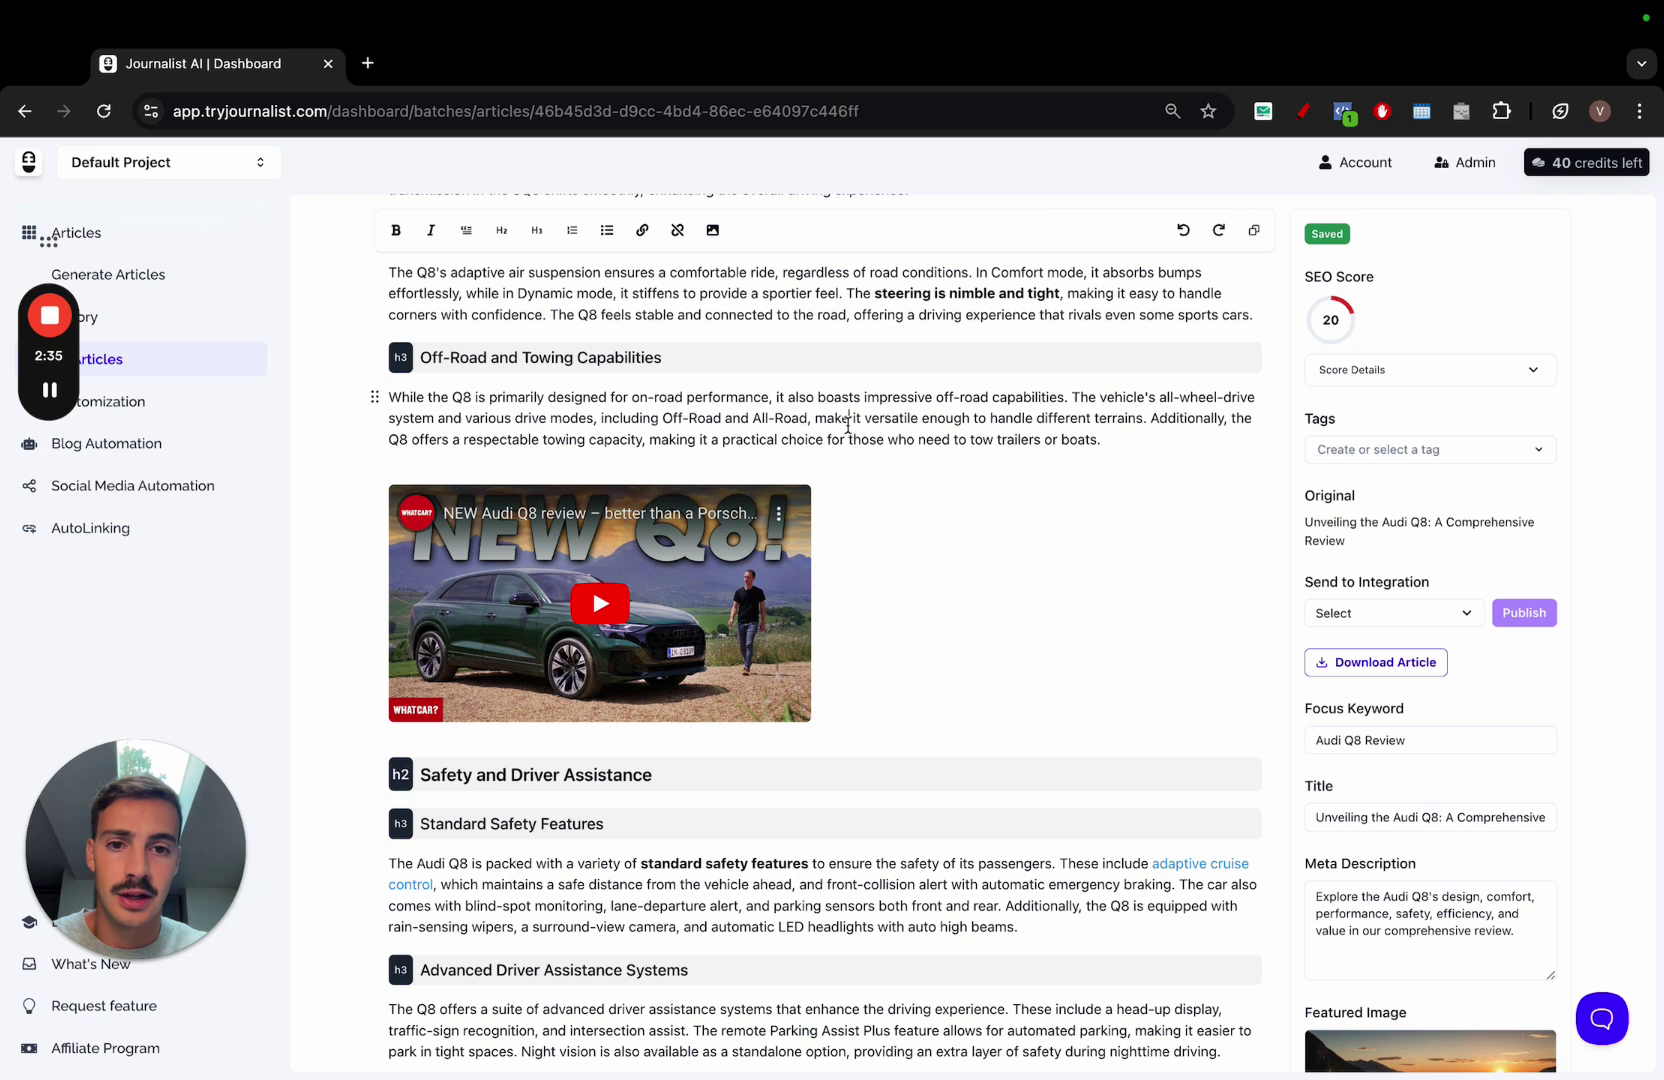
triple_click(848, 420)
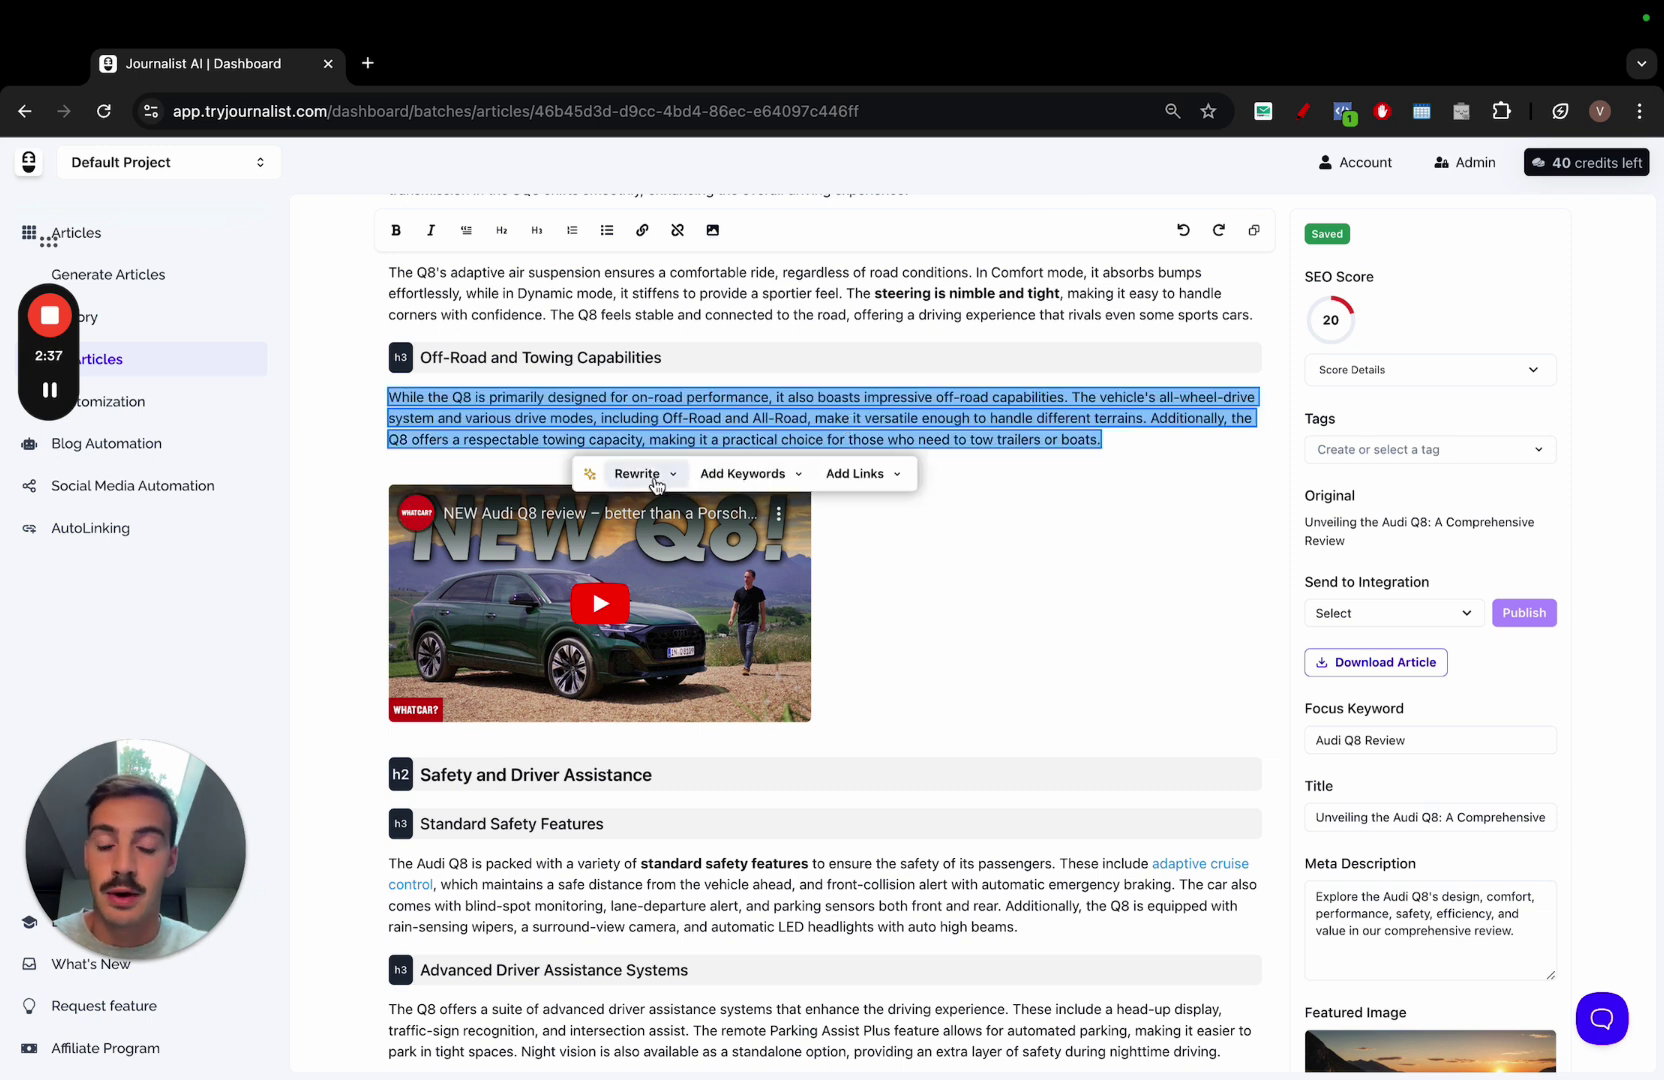
click(655, 477)
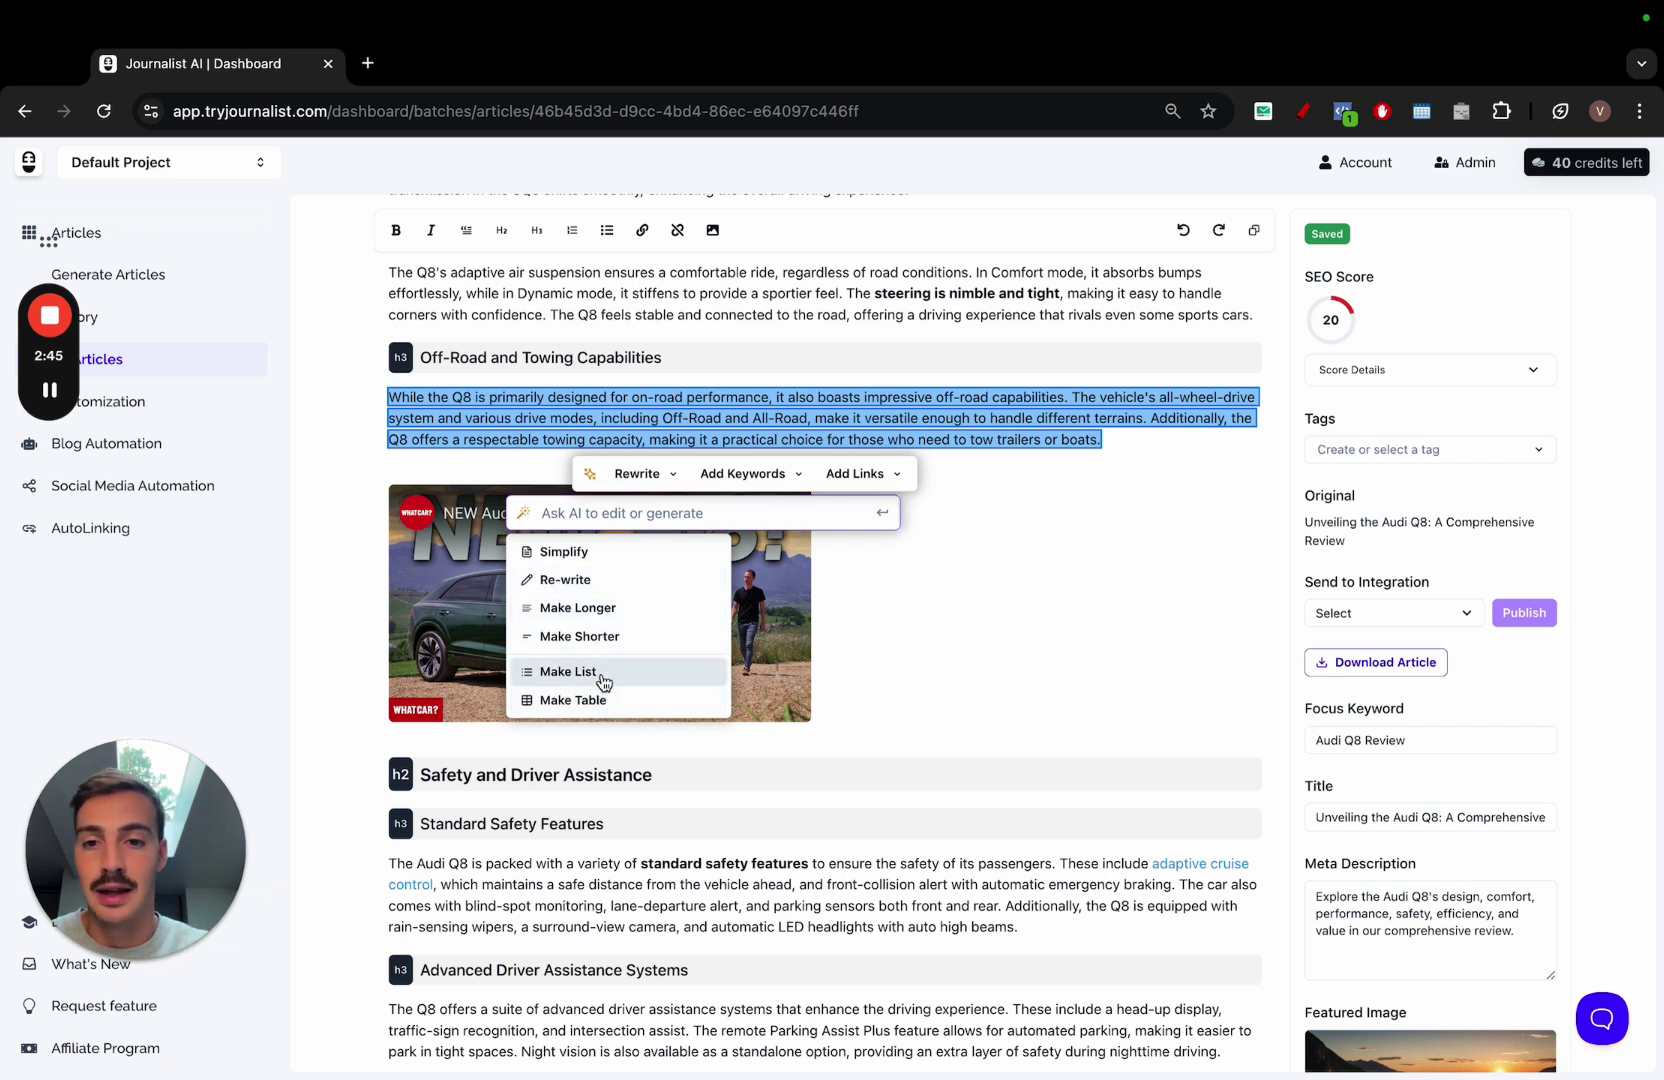
click(601, 680)
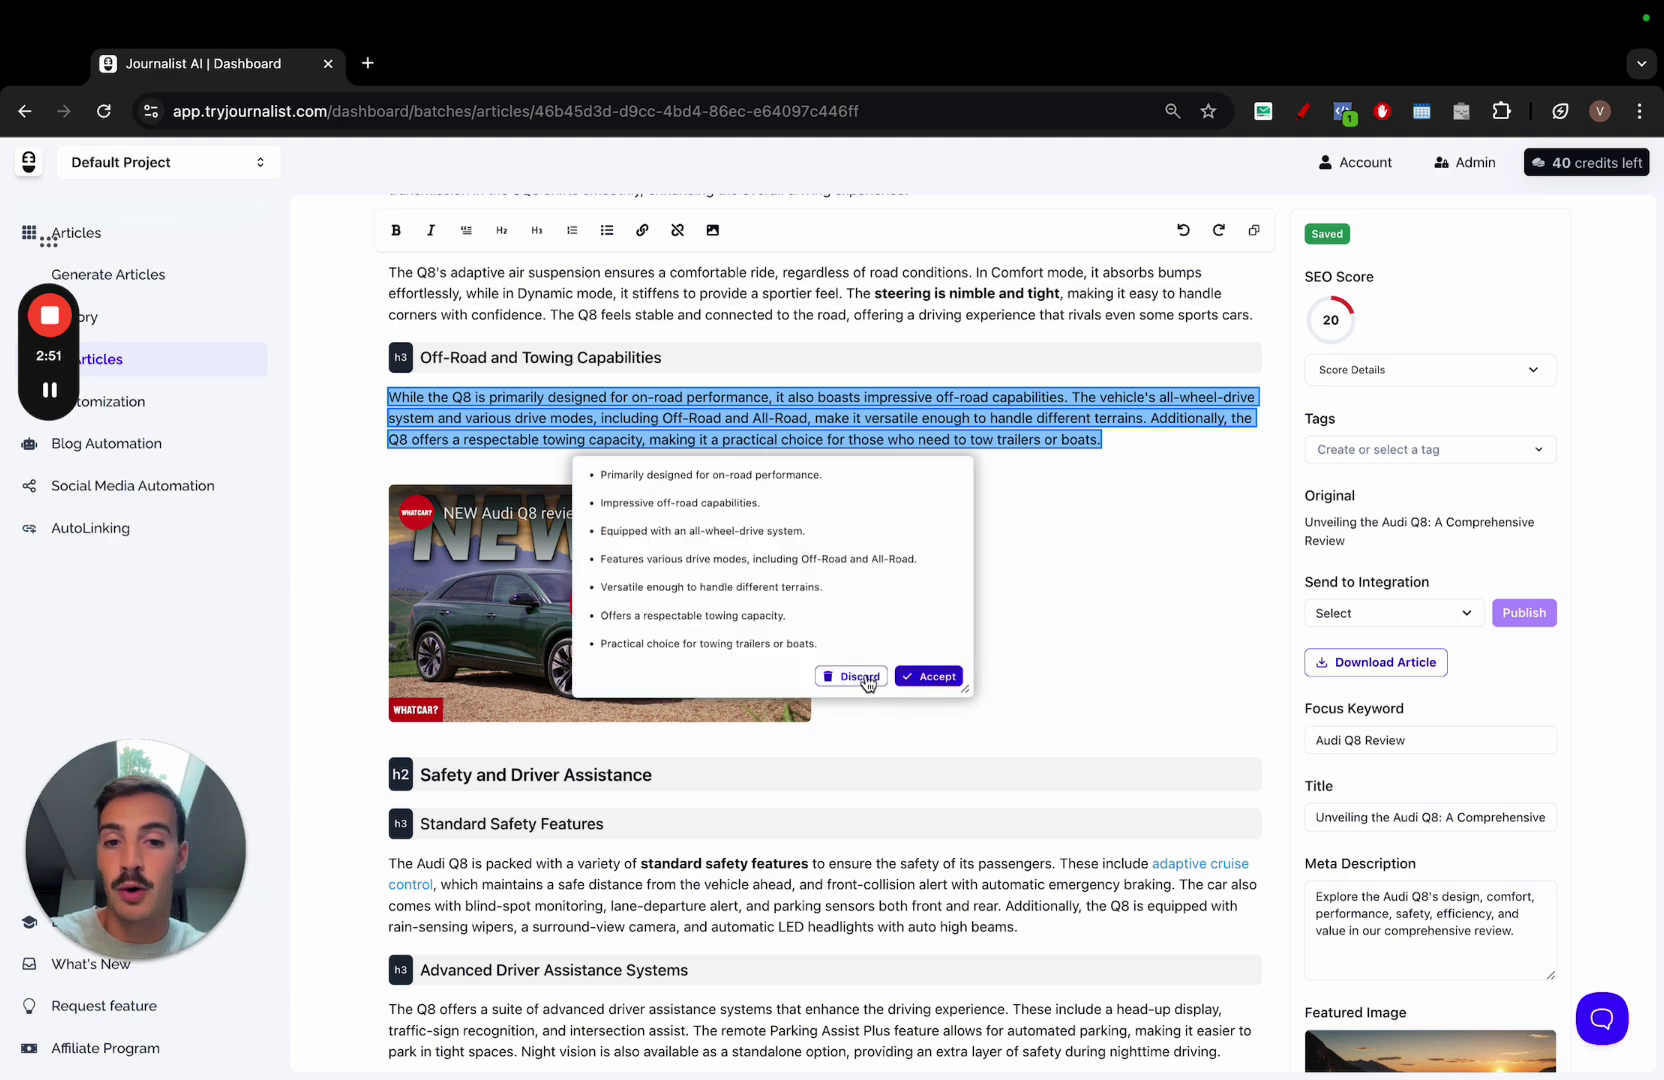
click(865, 680)
click(640, 473)
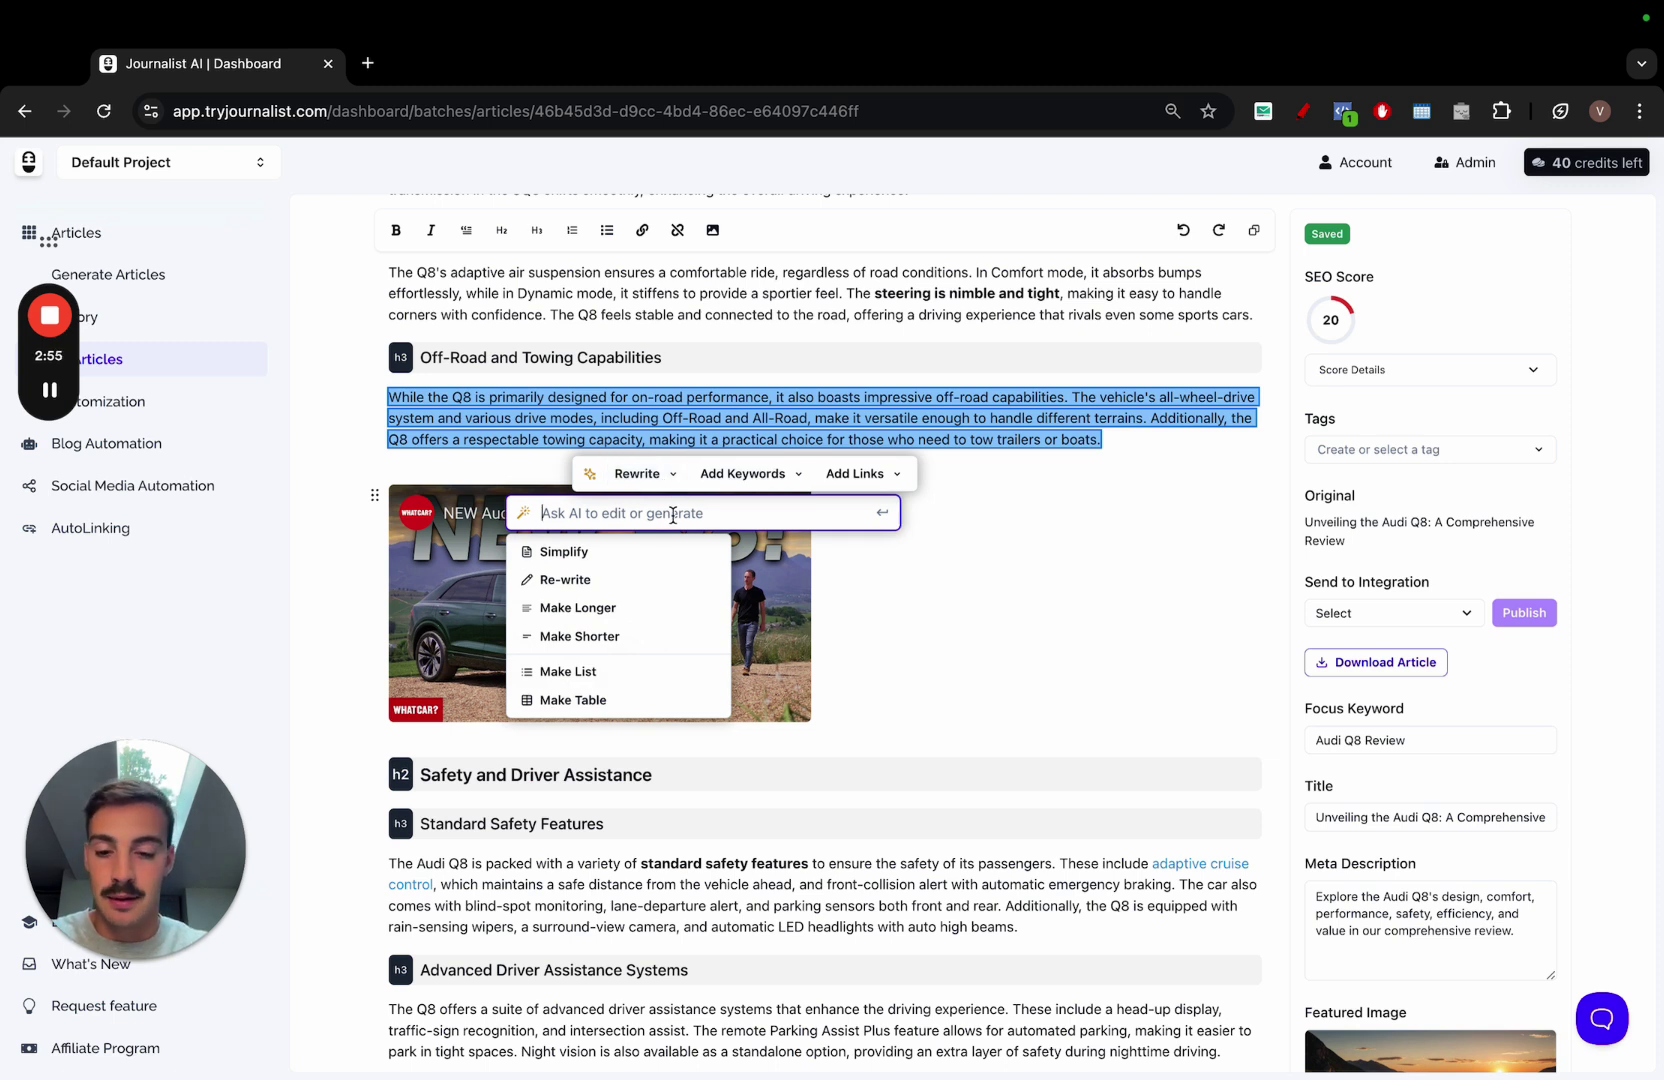
Rewrite the Off-Road and Towing paragraph in race-car-driver style and accept it.
text(rewrite th)
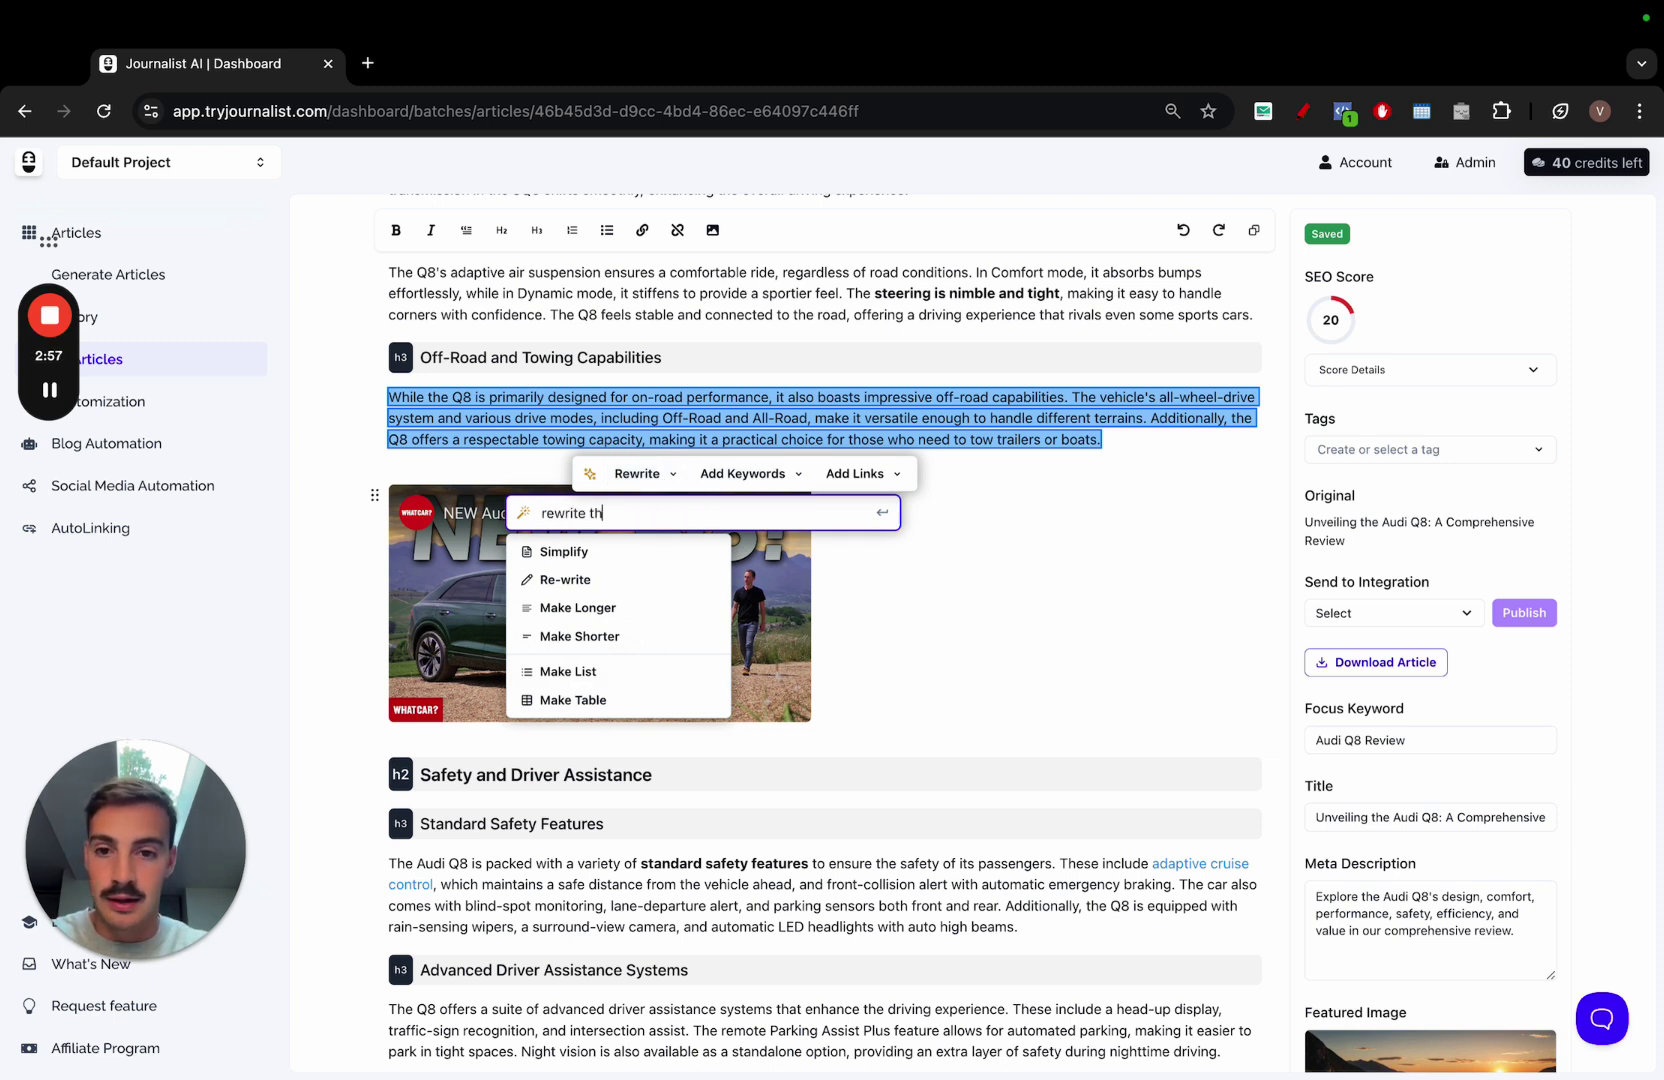
text(is as a race )
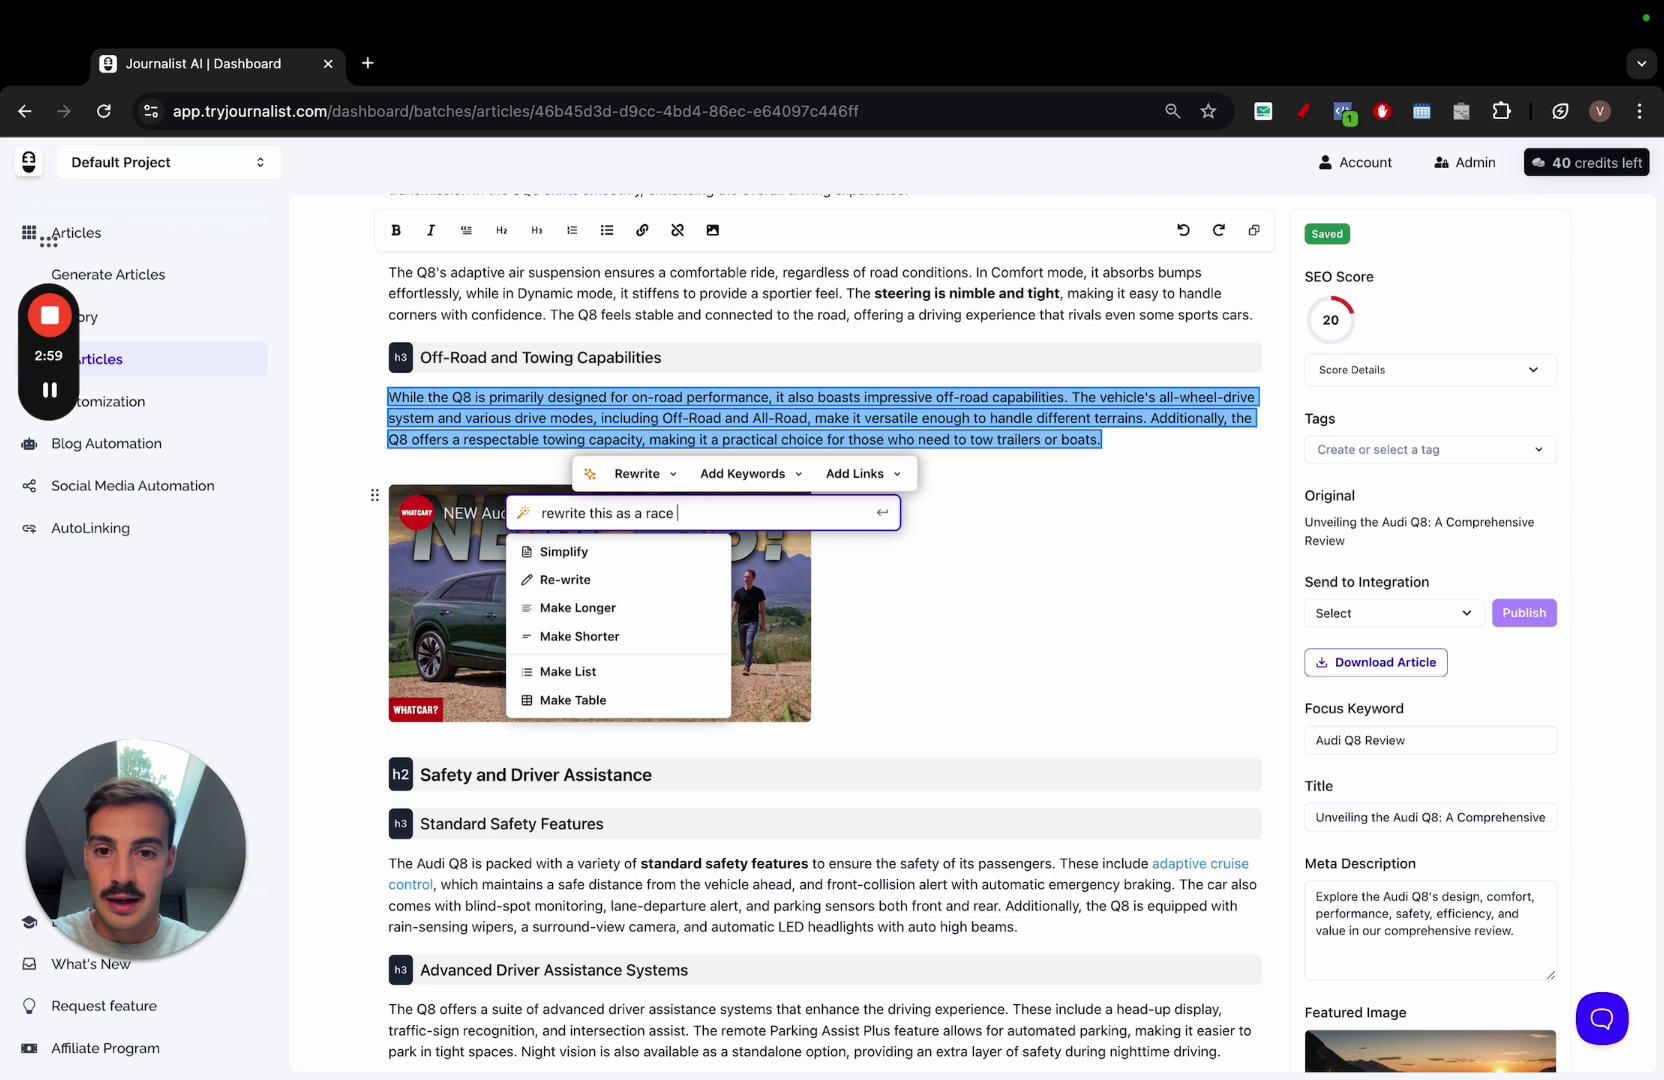
text(car driver dr)
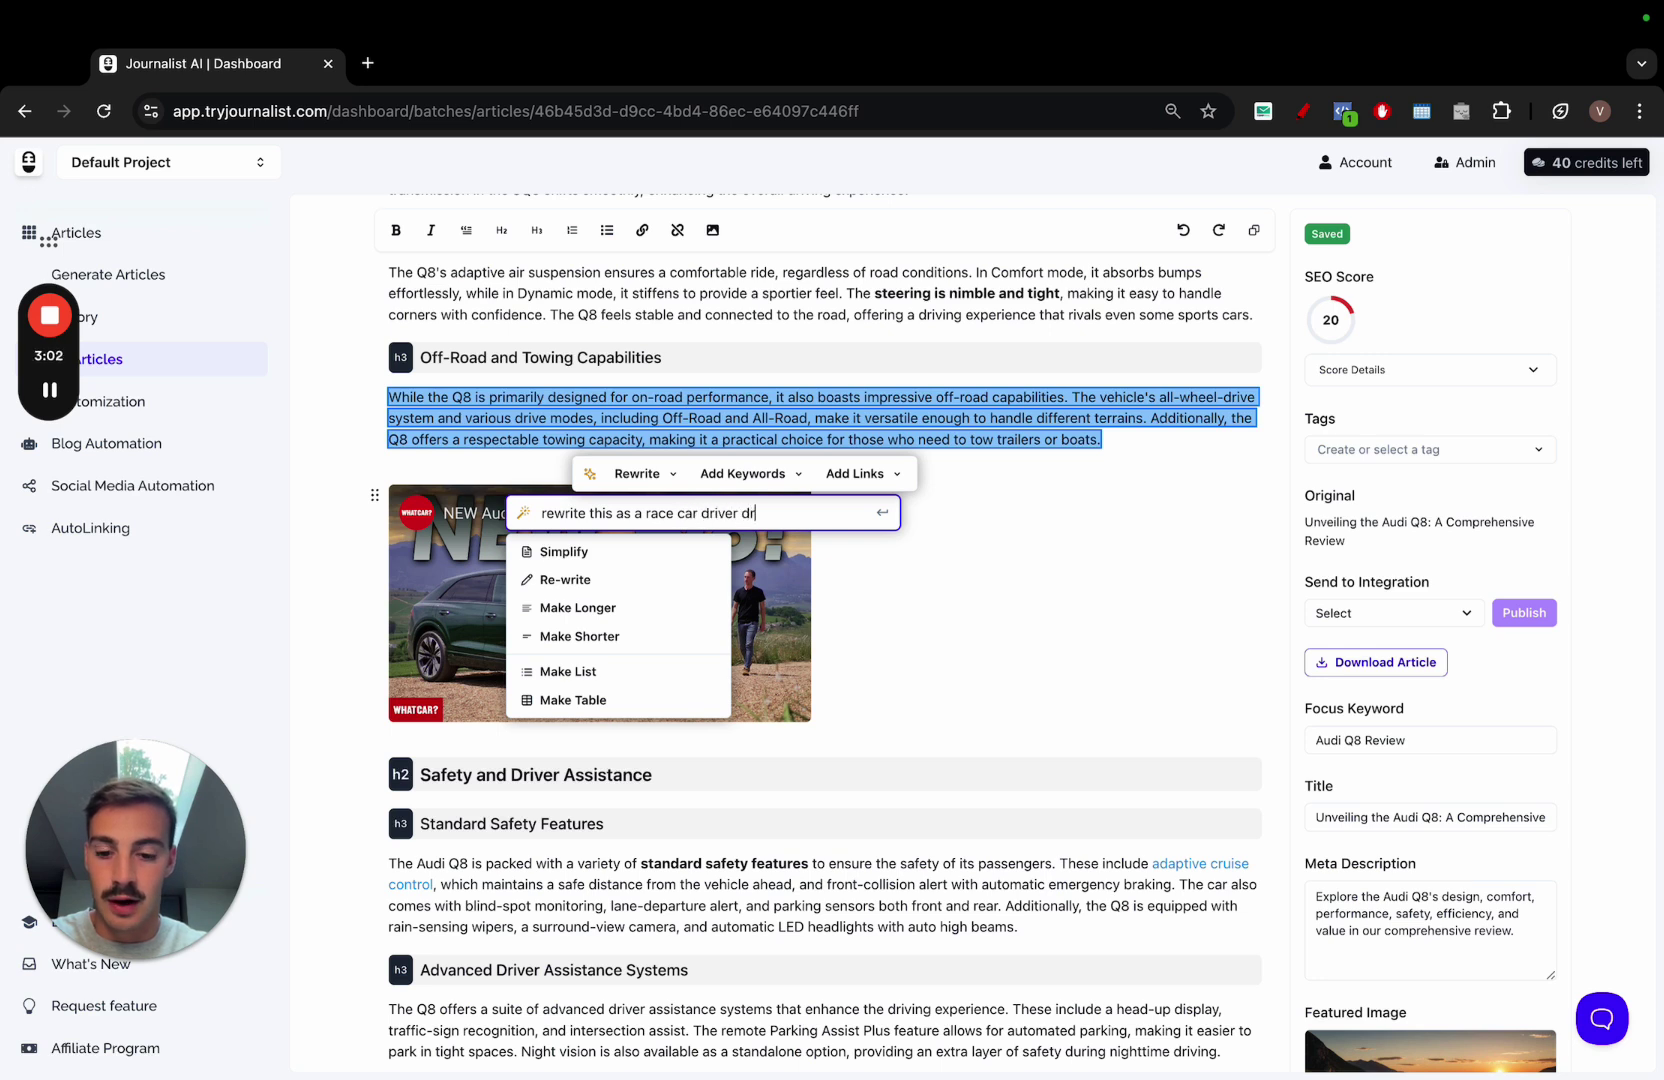
text(iving style)
key(Return)
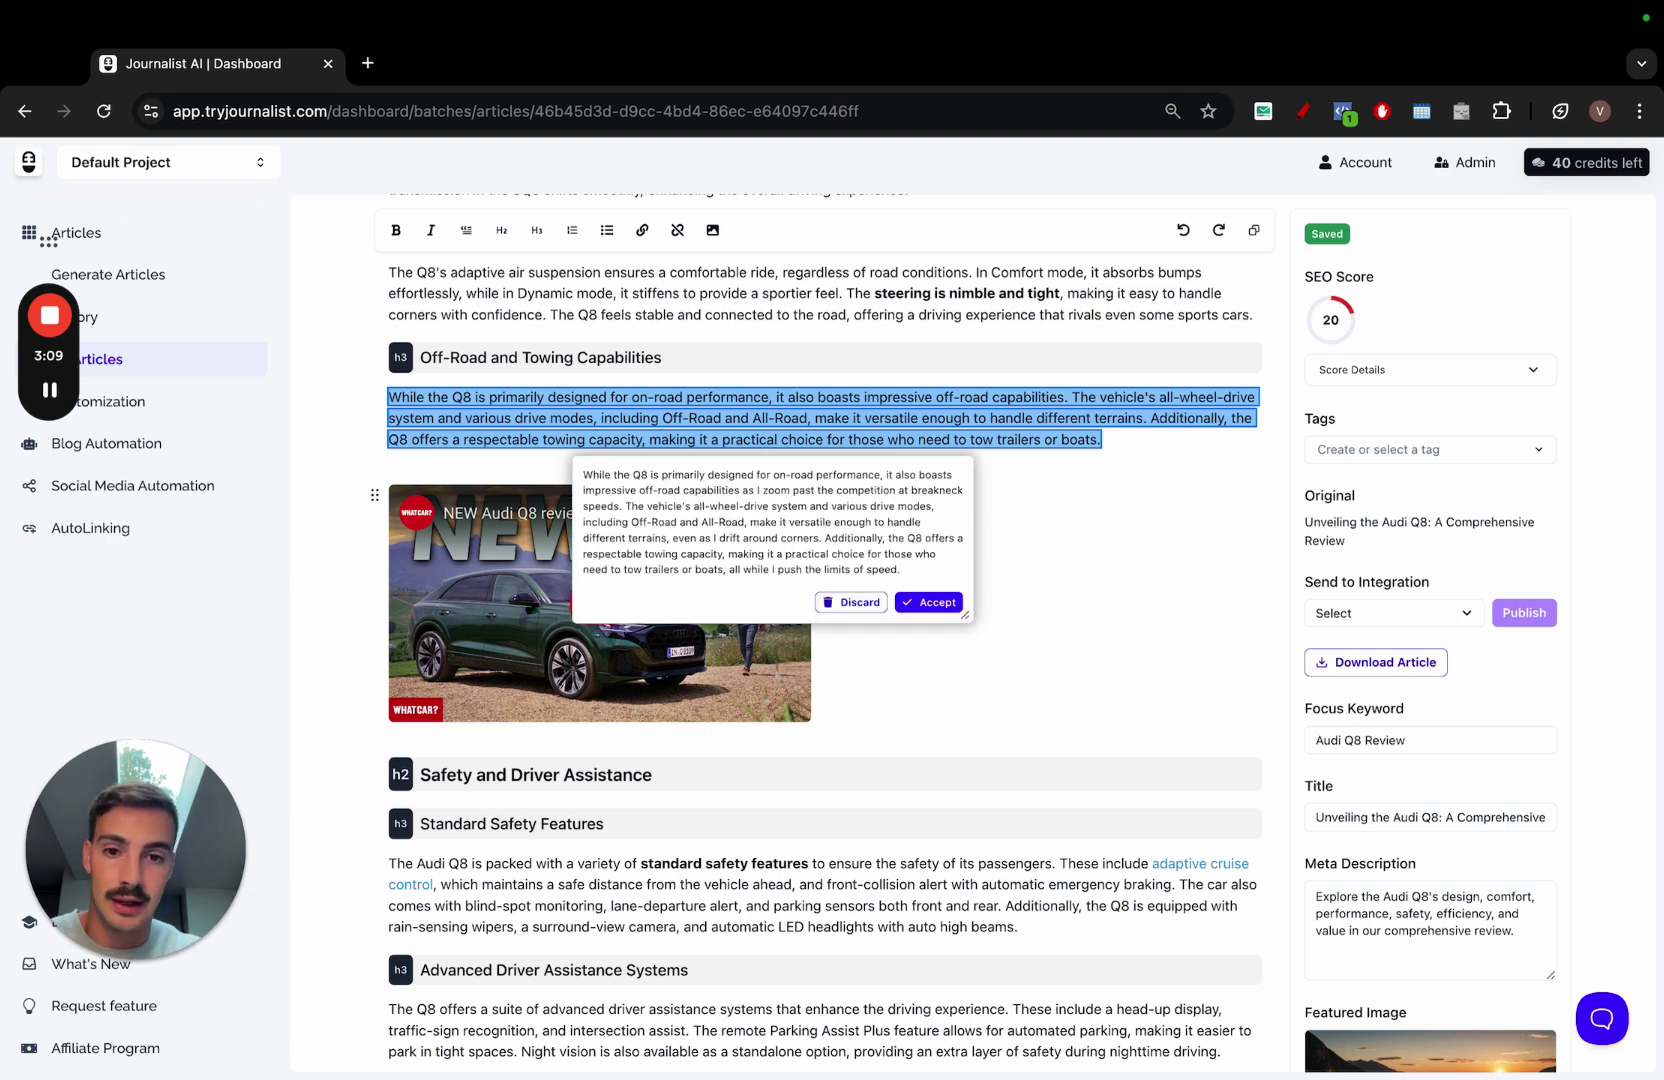
click(922, 602)
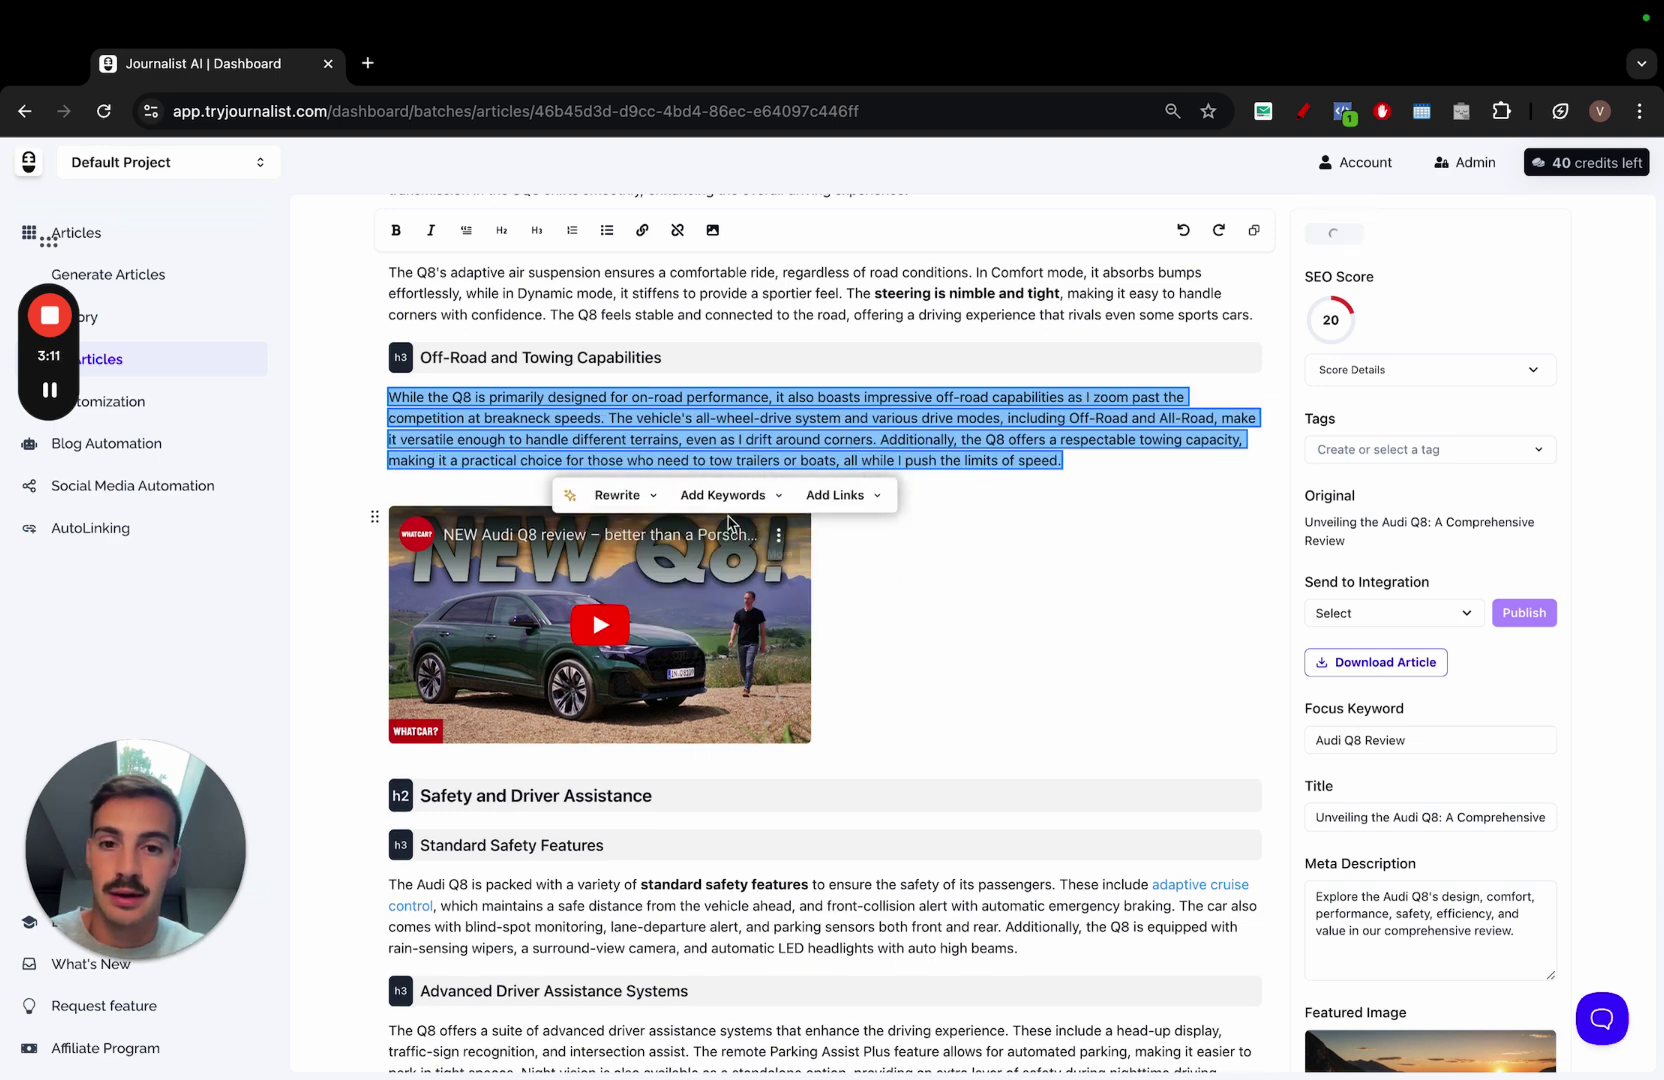
Try a 'write this as a baby crying' rewrite of the paragraph, then discard it.
click(624, 496)
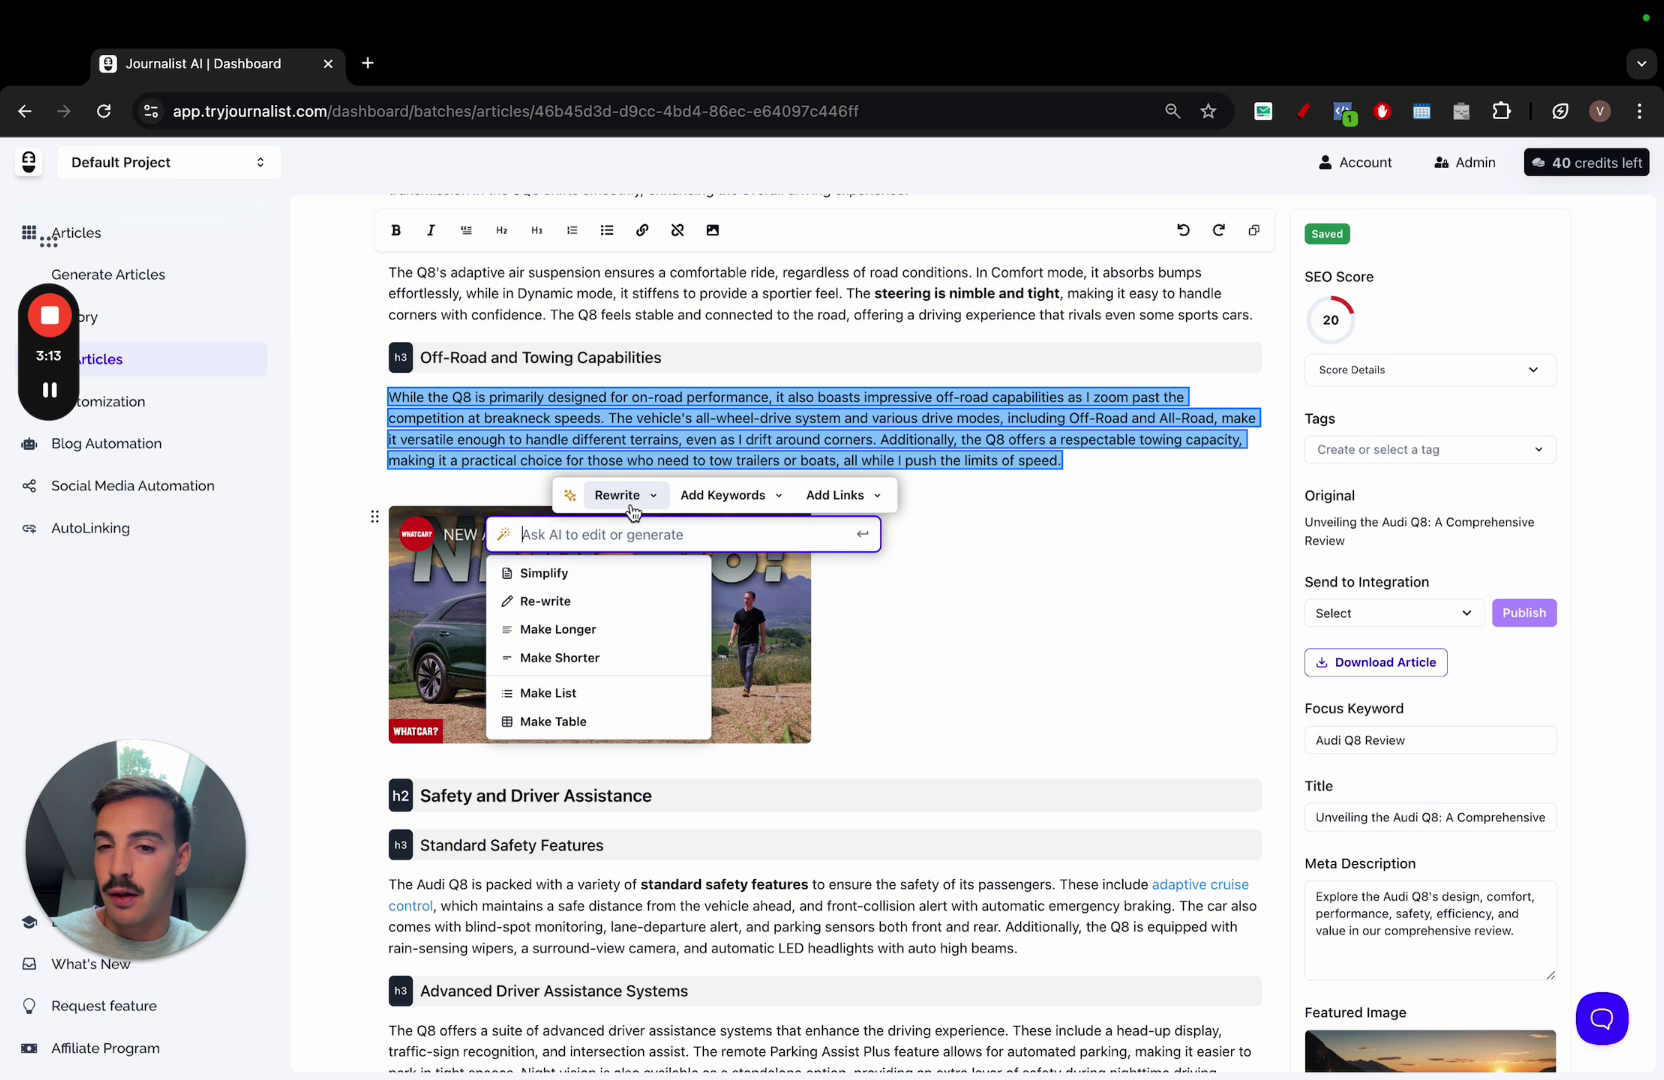
text(write this as a)
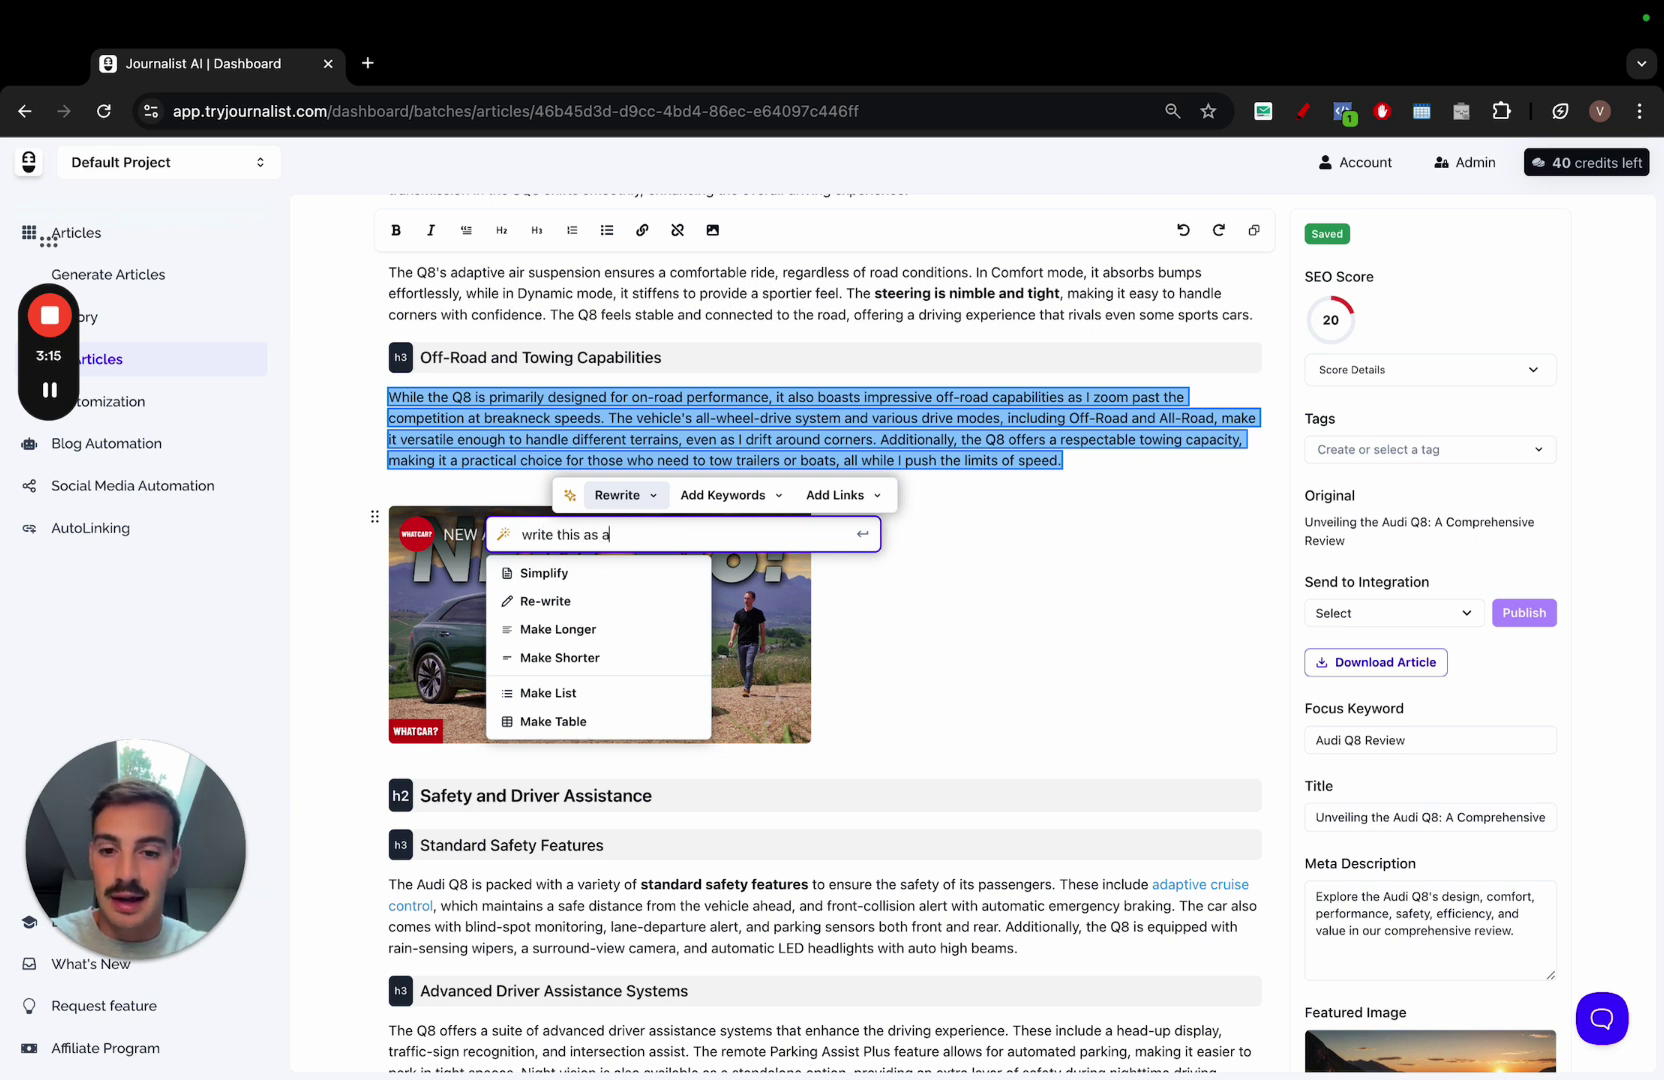
text( baby crying)
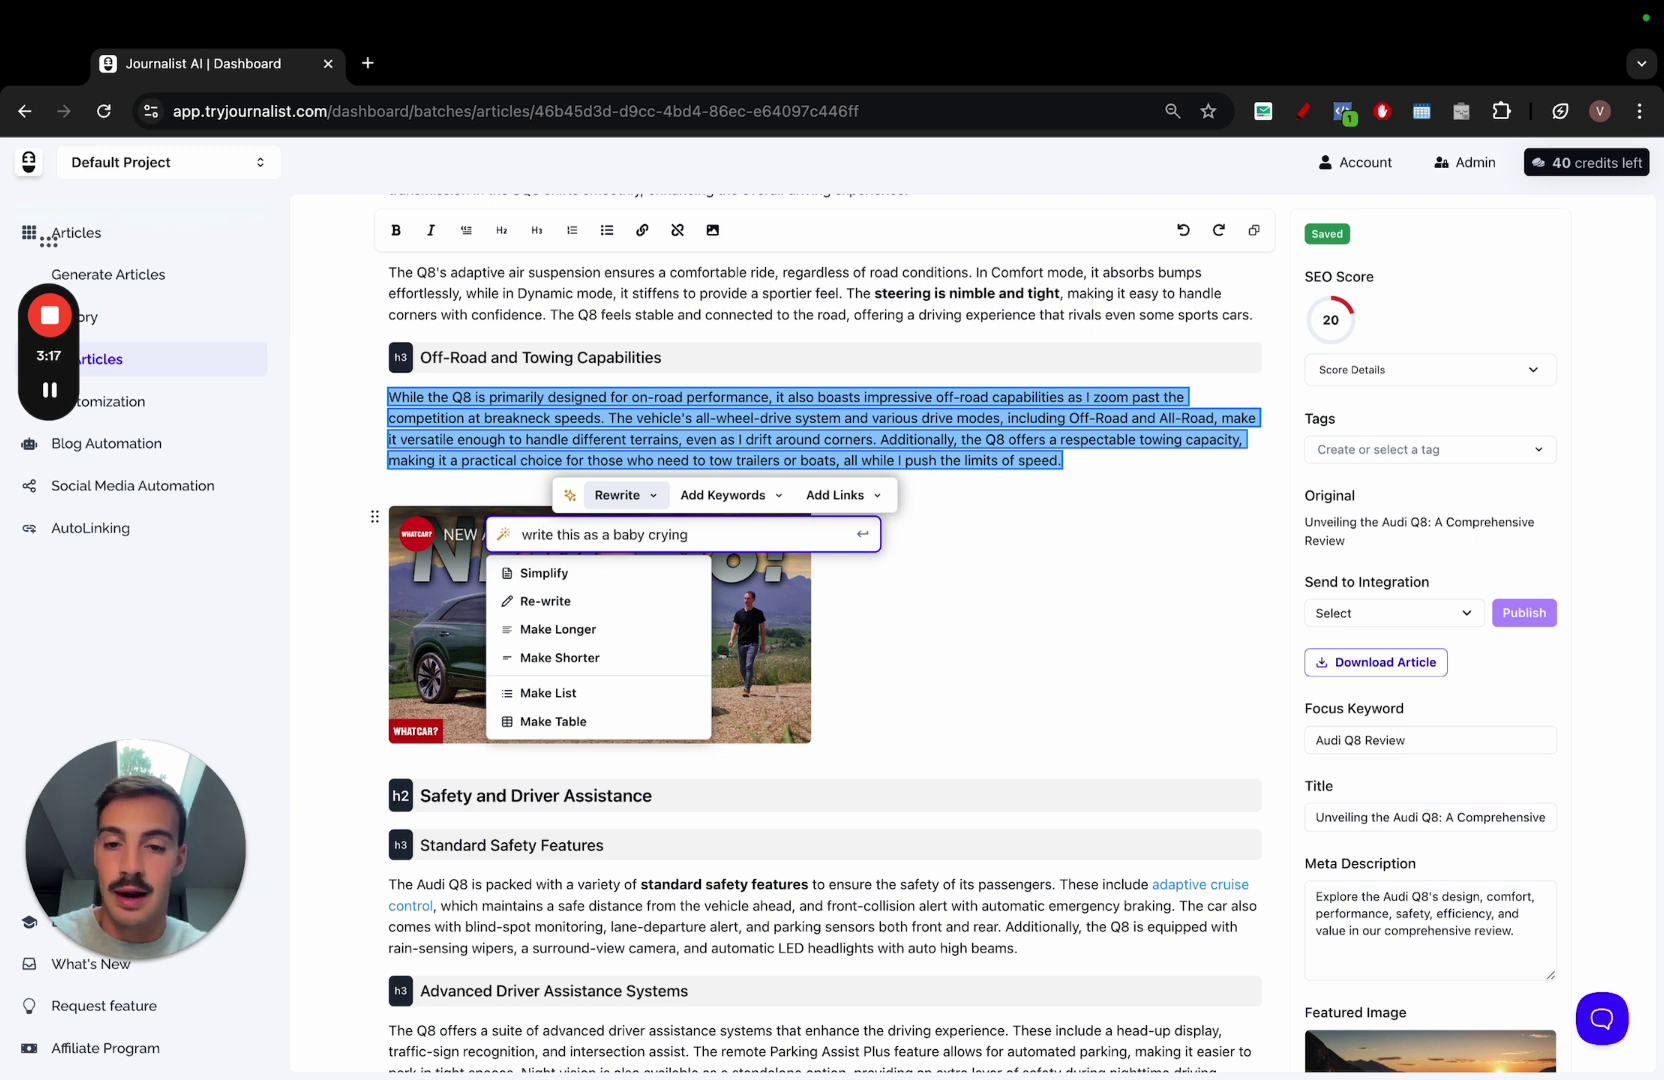
key(Return)
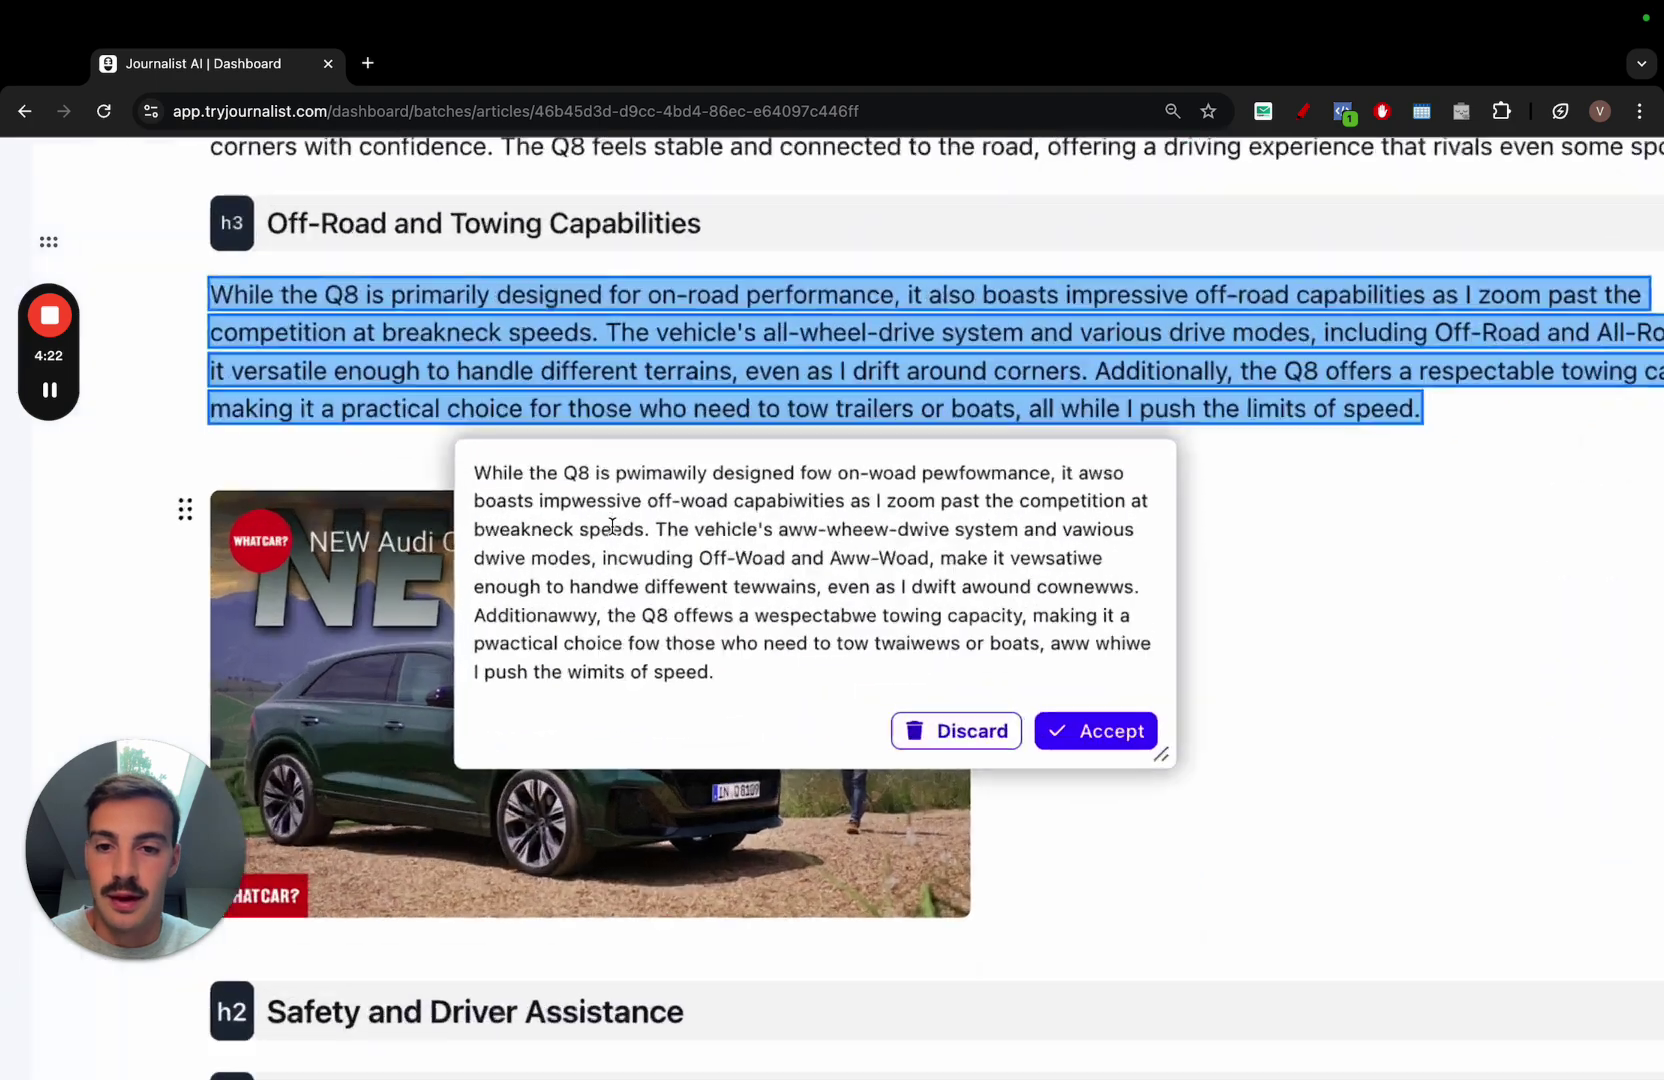
scroll(612, 527, up, 1)
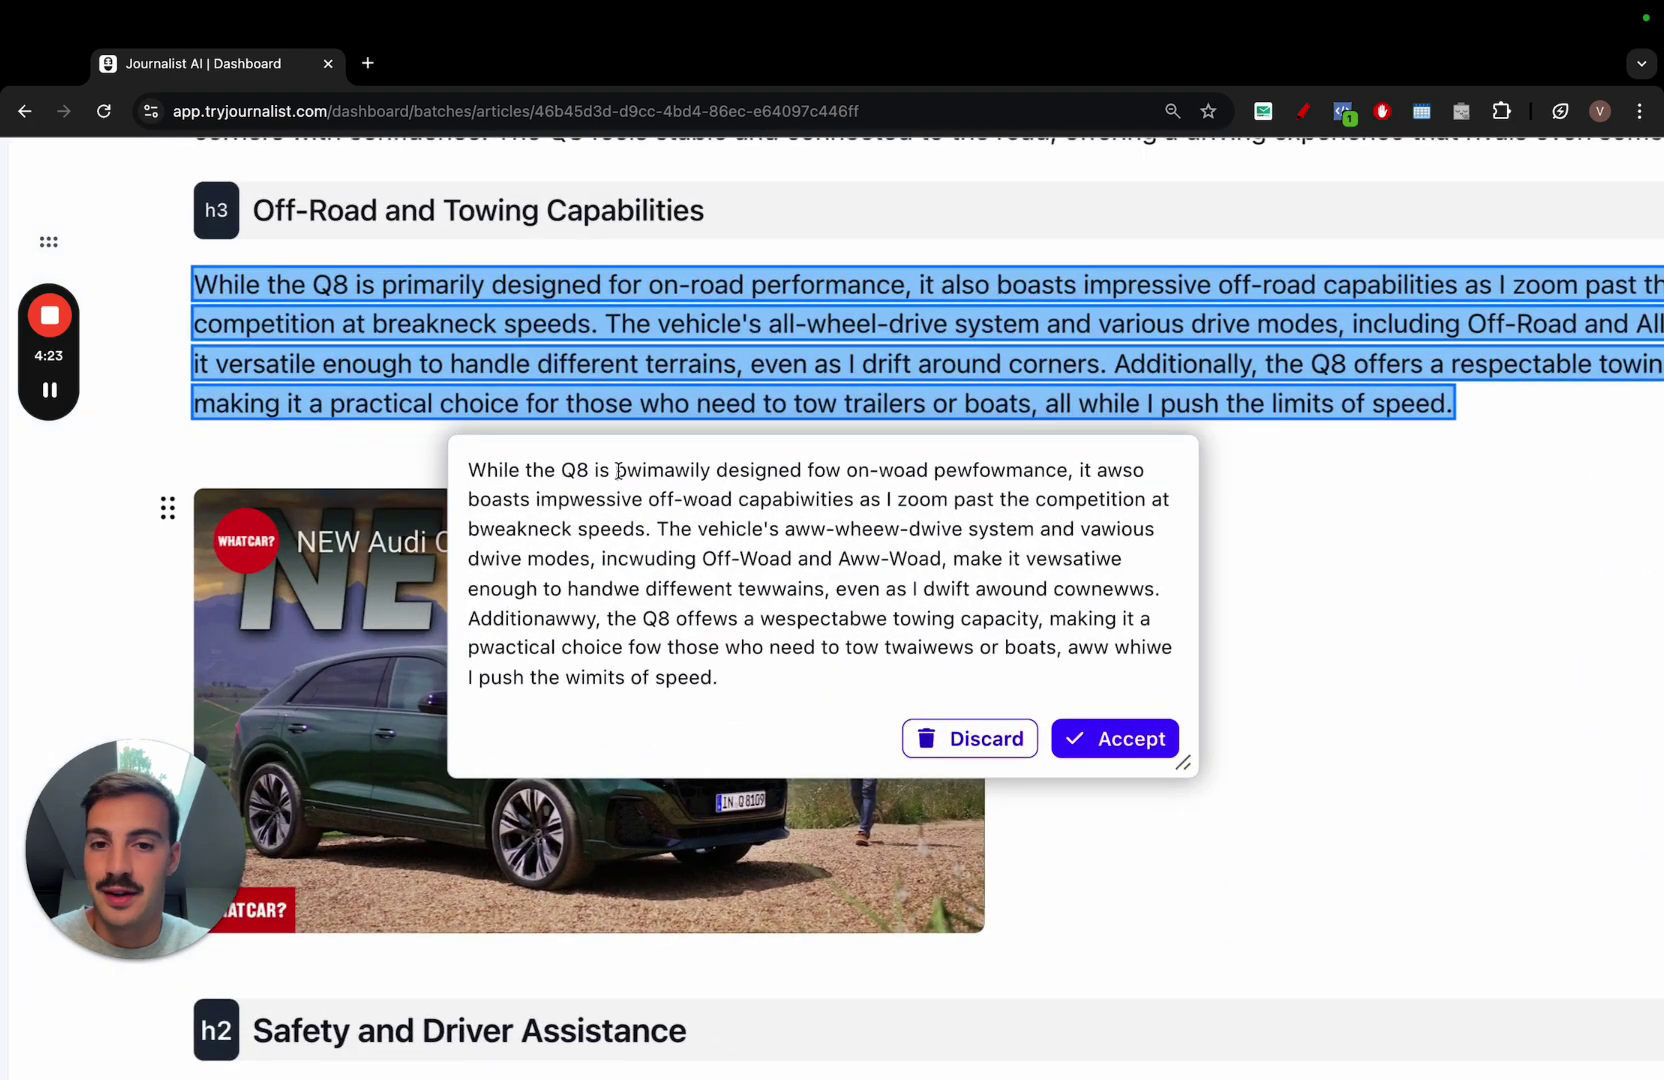
drag(617, 472, 1033, 528)
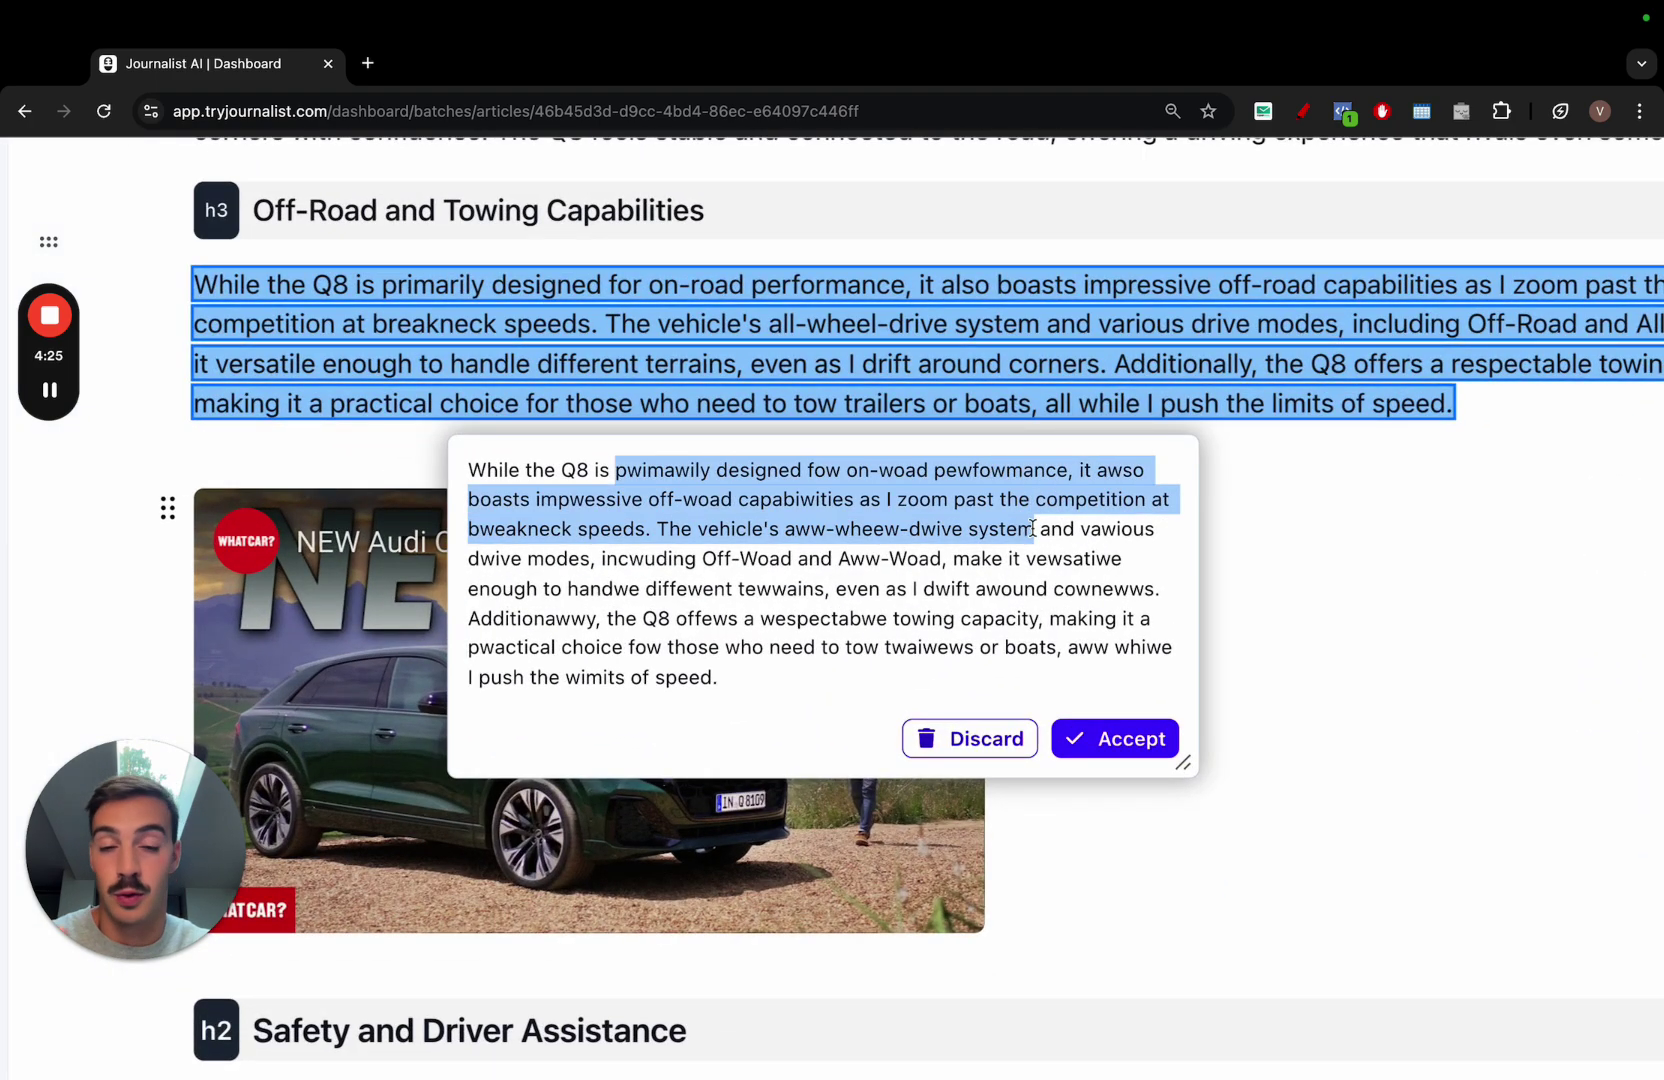
scroll(1033, 528, down, 3)
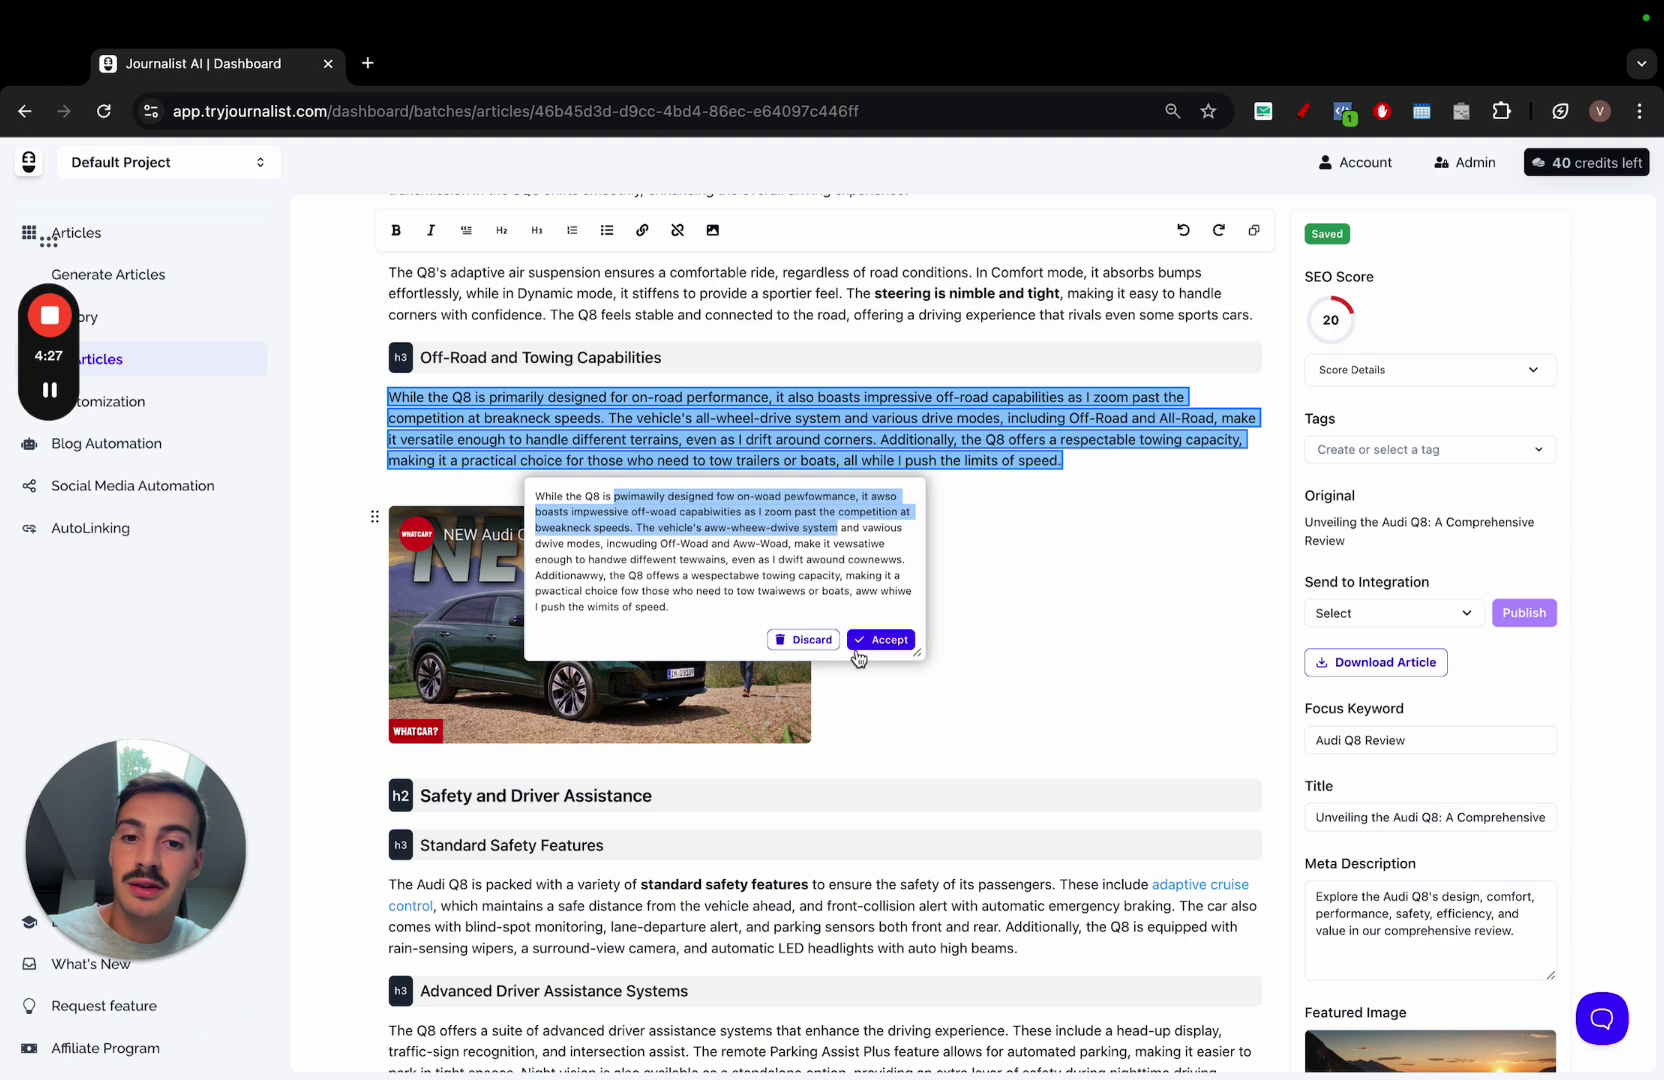
click(823, 650)
Accept the pending AI rewrite of the Off-Road and Towing paragraph.
click(617, 503)
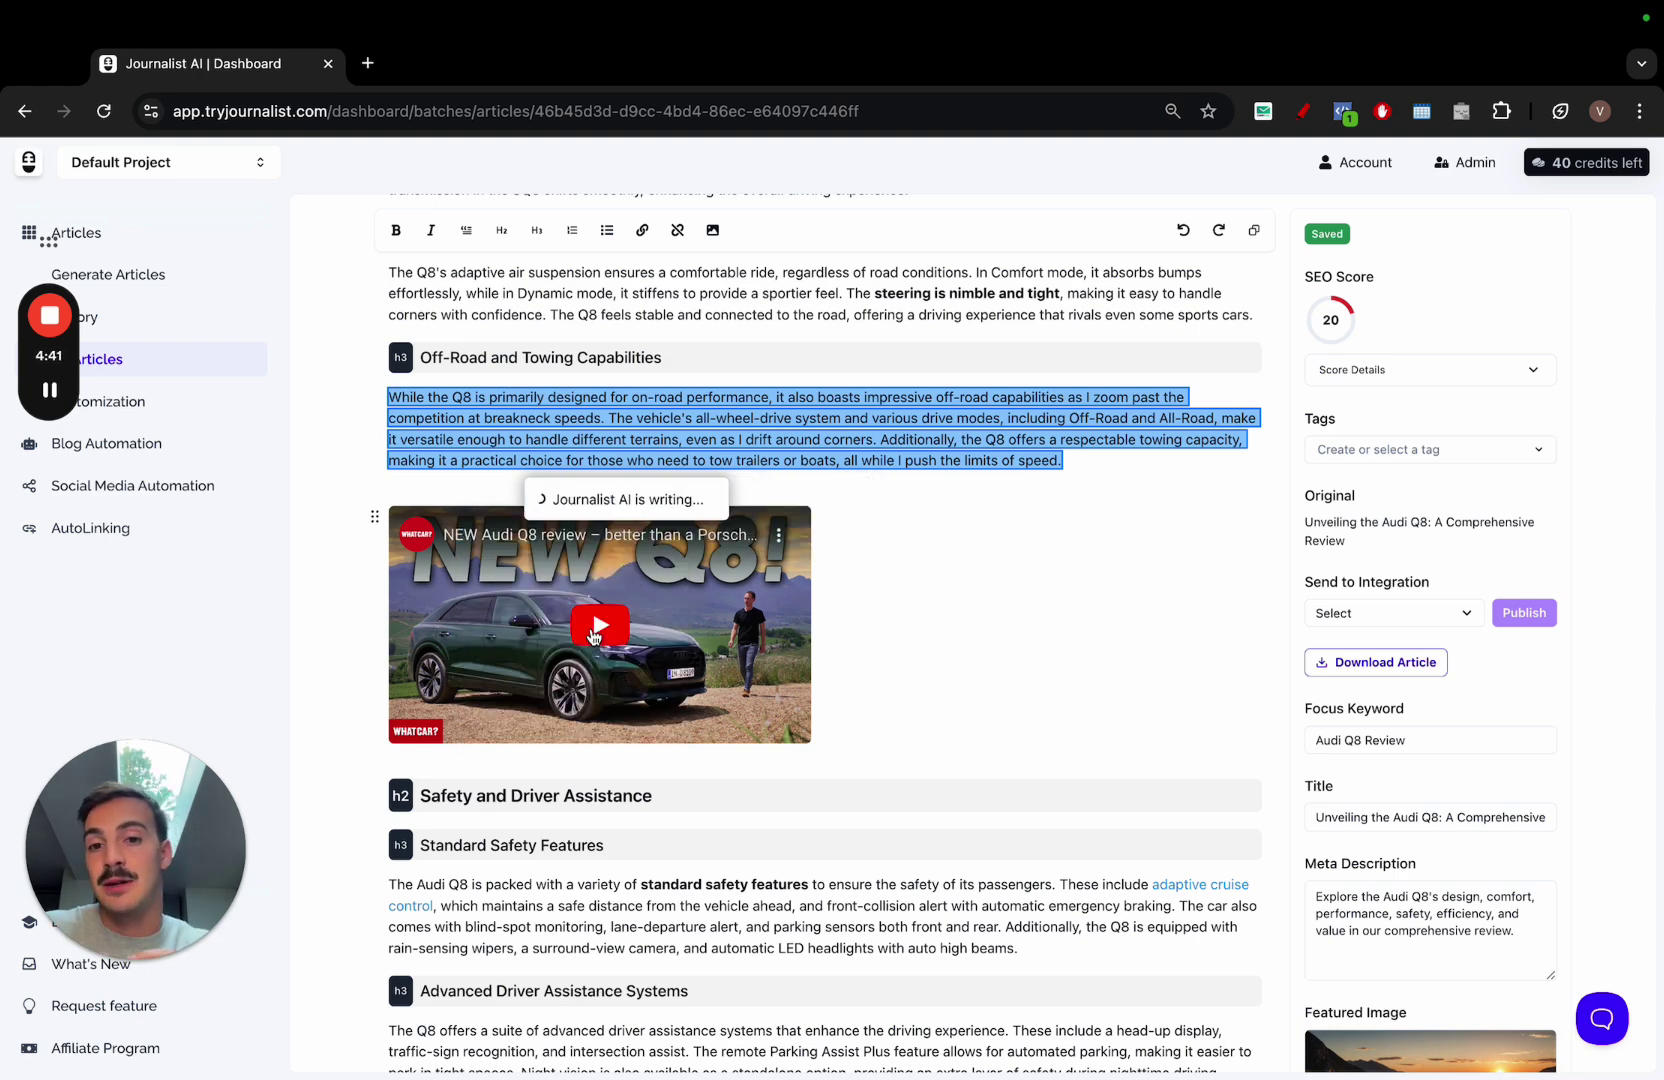
click(870, 681)
scroll(870, 676, down, 2)
click(740, 771)
Shorten the Advanced Driver Assistance Systems paragraph with Make Shorter and accept the two-sentence version.
scroll(740, 771, down, 1)
scroll(740, 771, down, 1)
triple_click(740, 771)
click(695, 810)
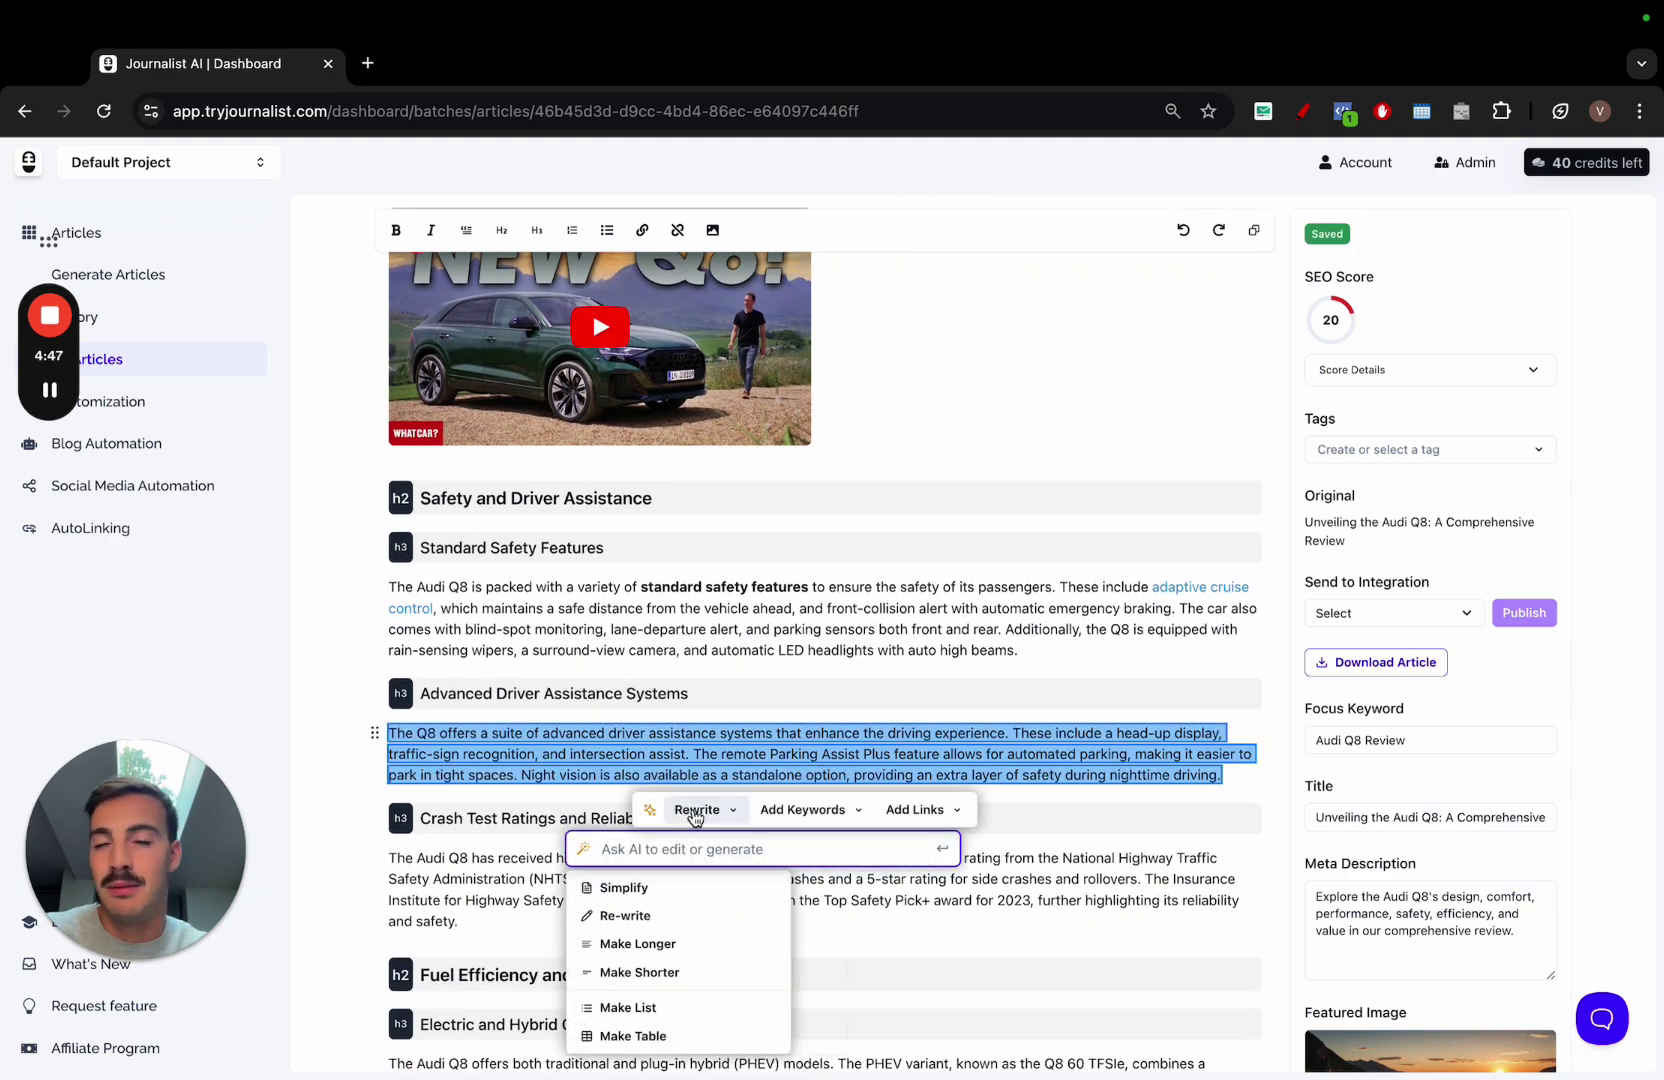
click(640, 972)
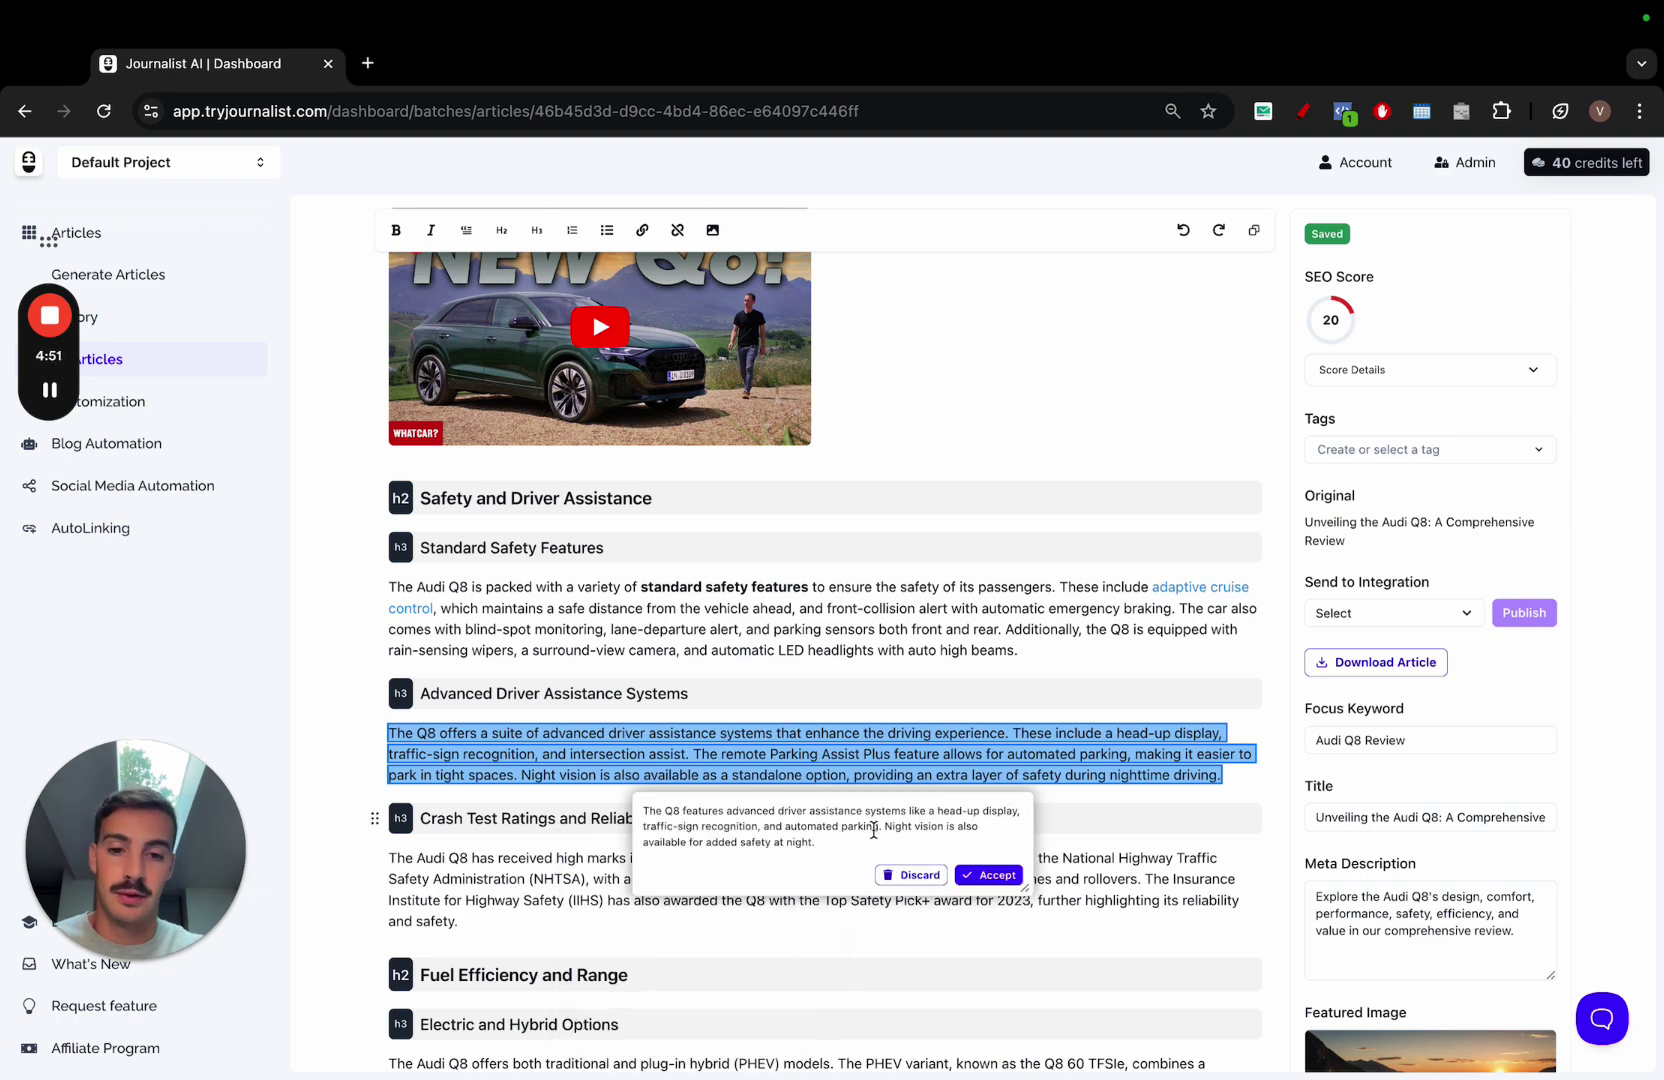
click(1000, 874)
scroll(825, 800, down, 1)
scroll(825, 803, up, 10)
scroll(859, 504, up, 10)
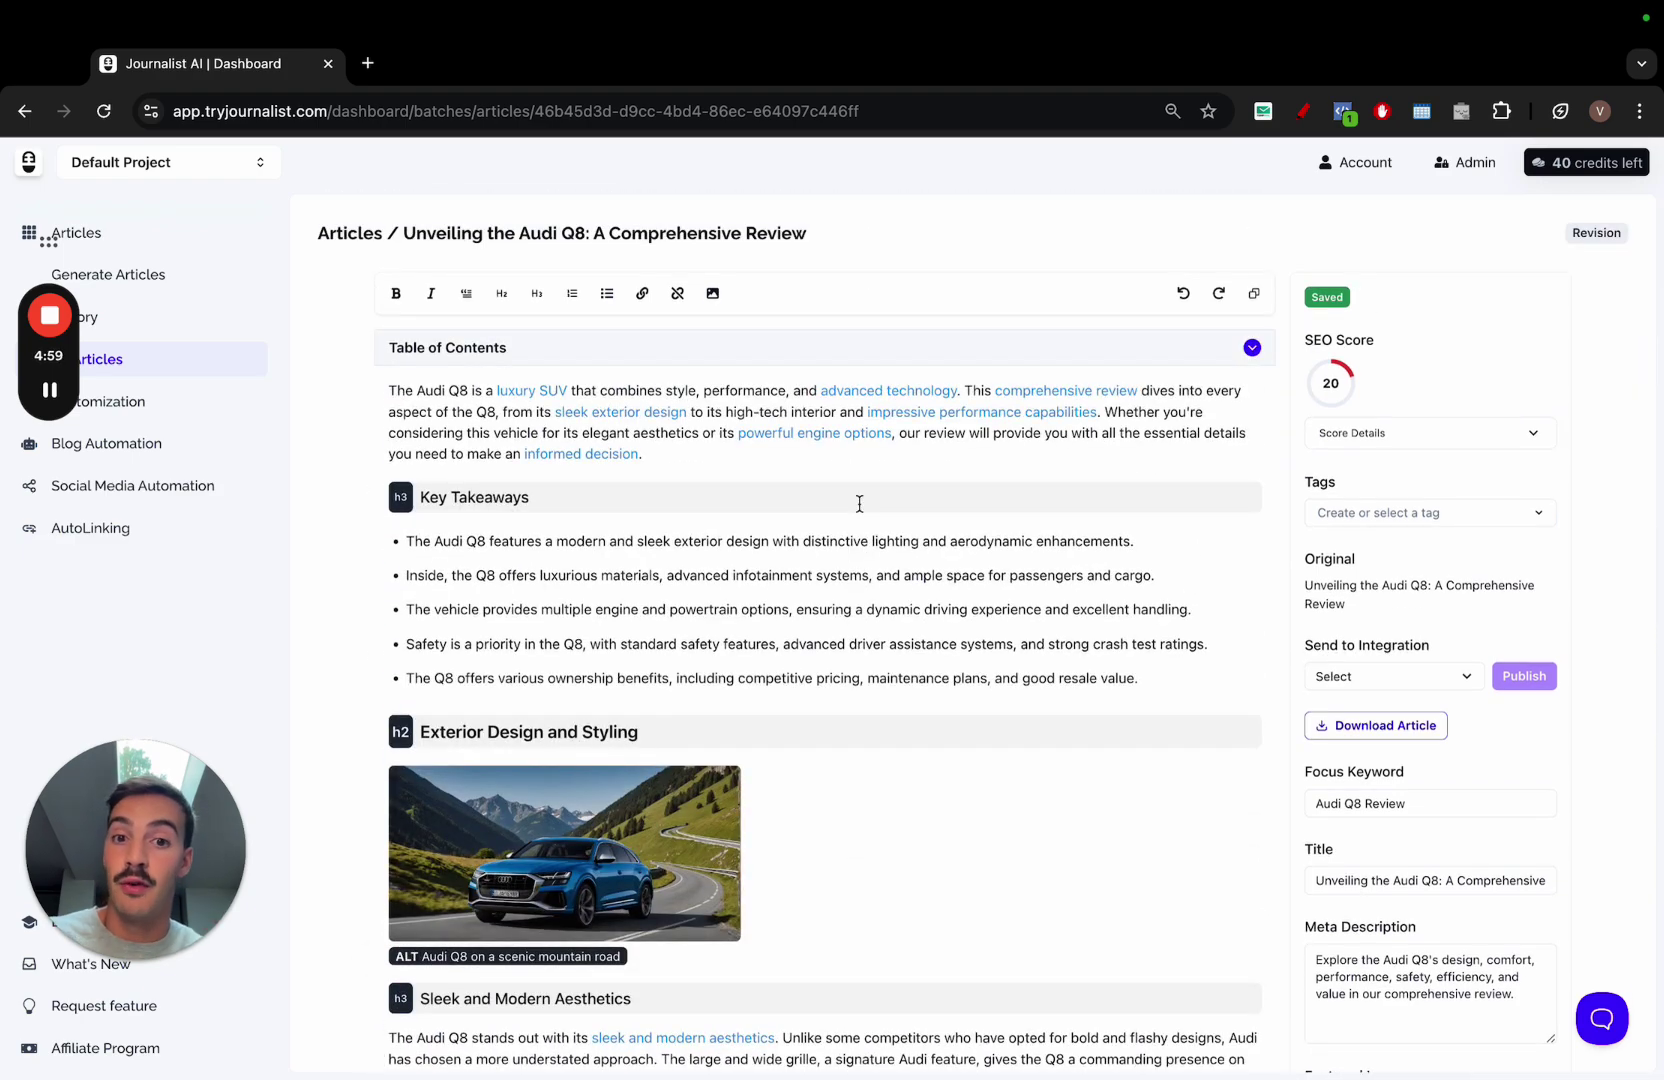
Generate a new Exterior Design image from the extra prompt 'add a dog'.
scroll(859, 504, down, 4)
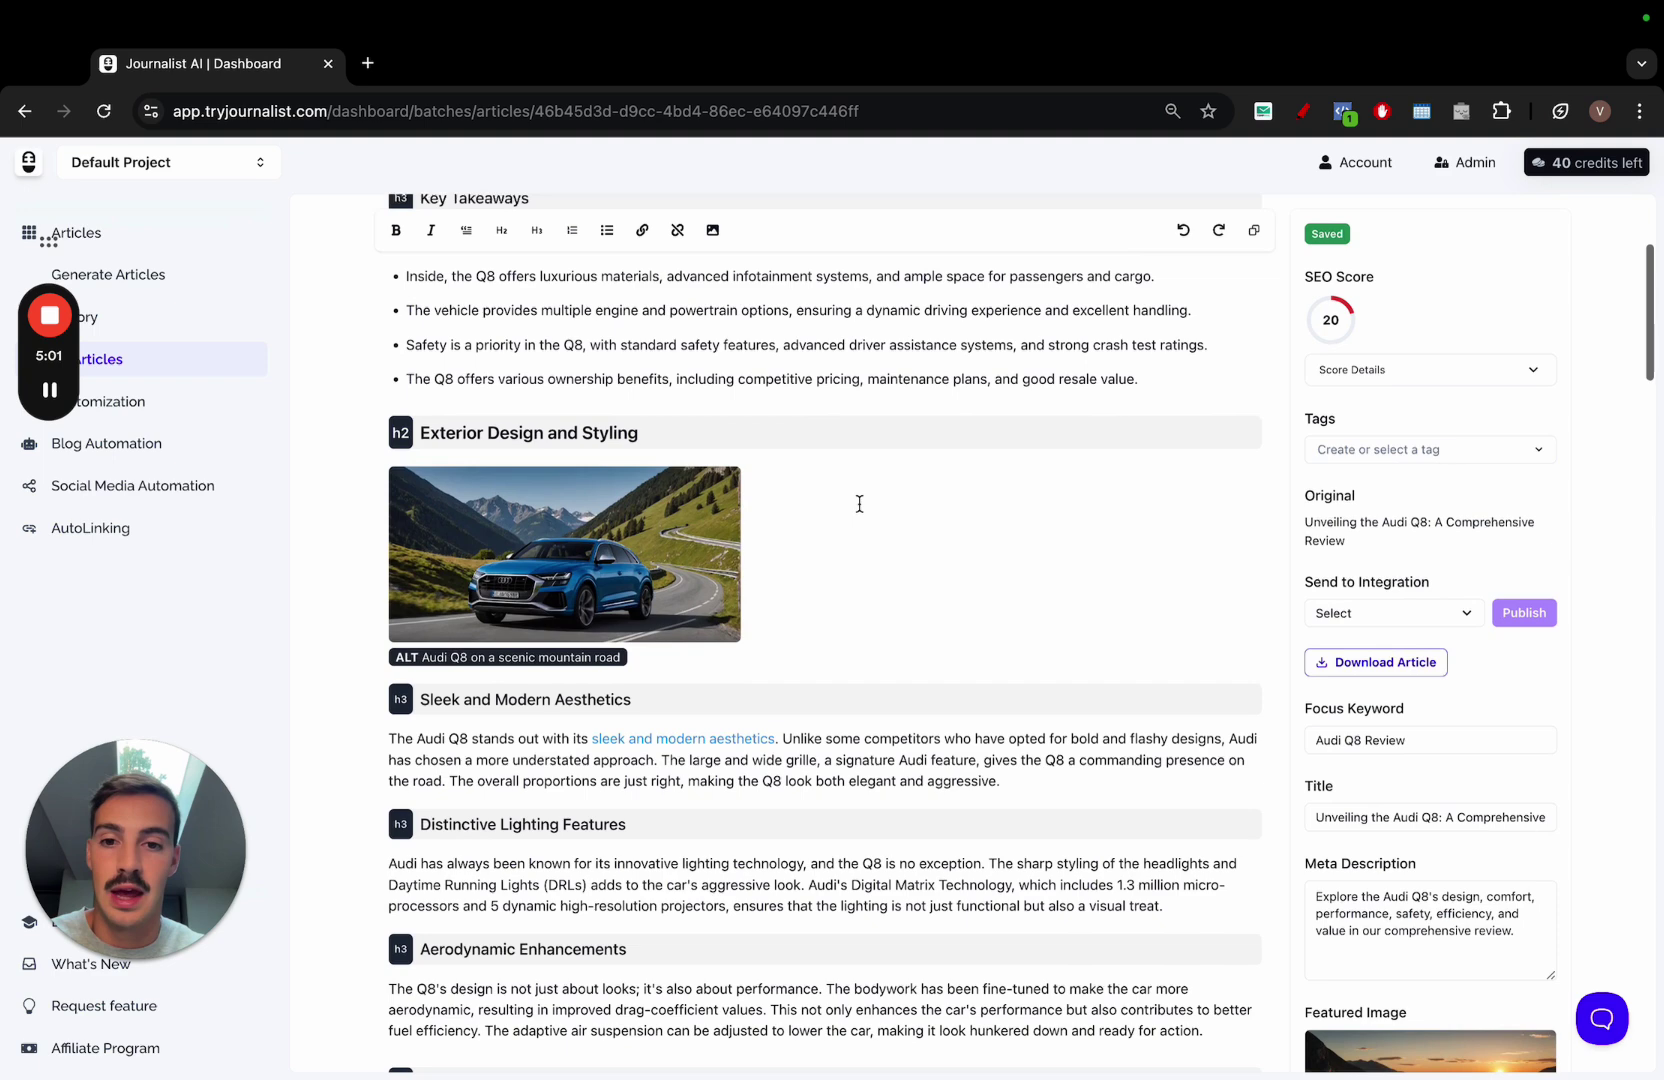
click(644, 459)
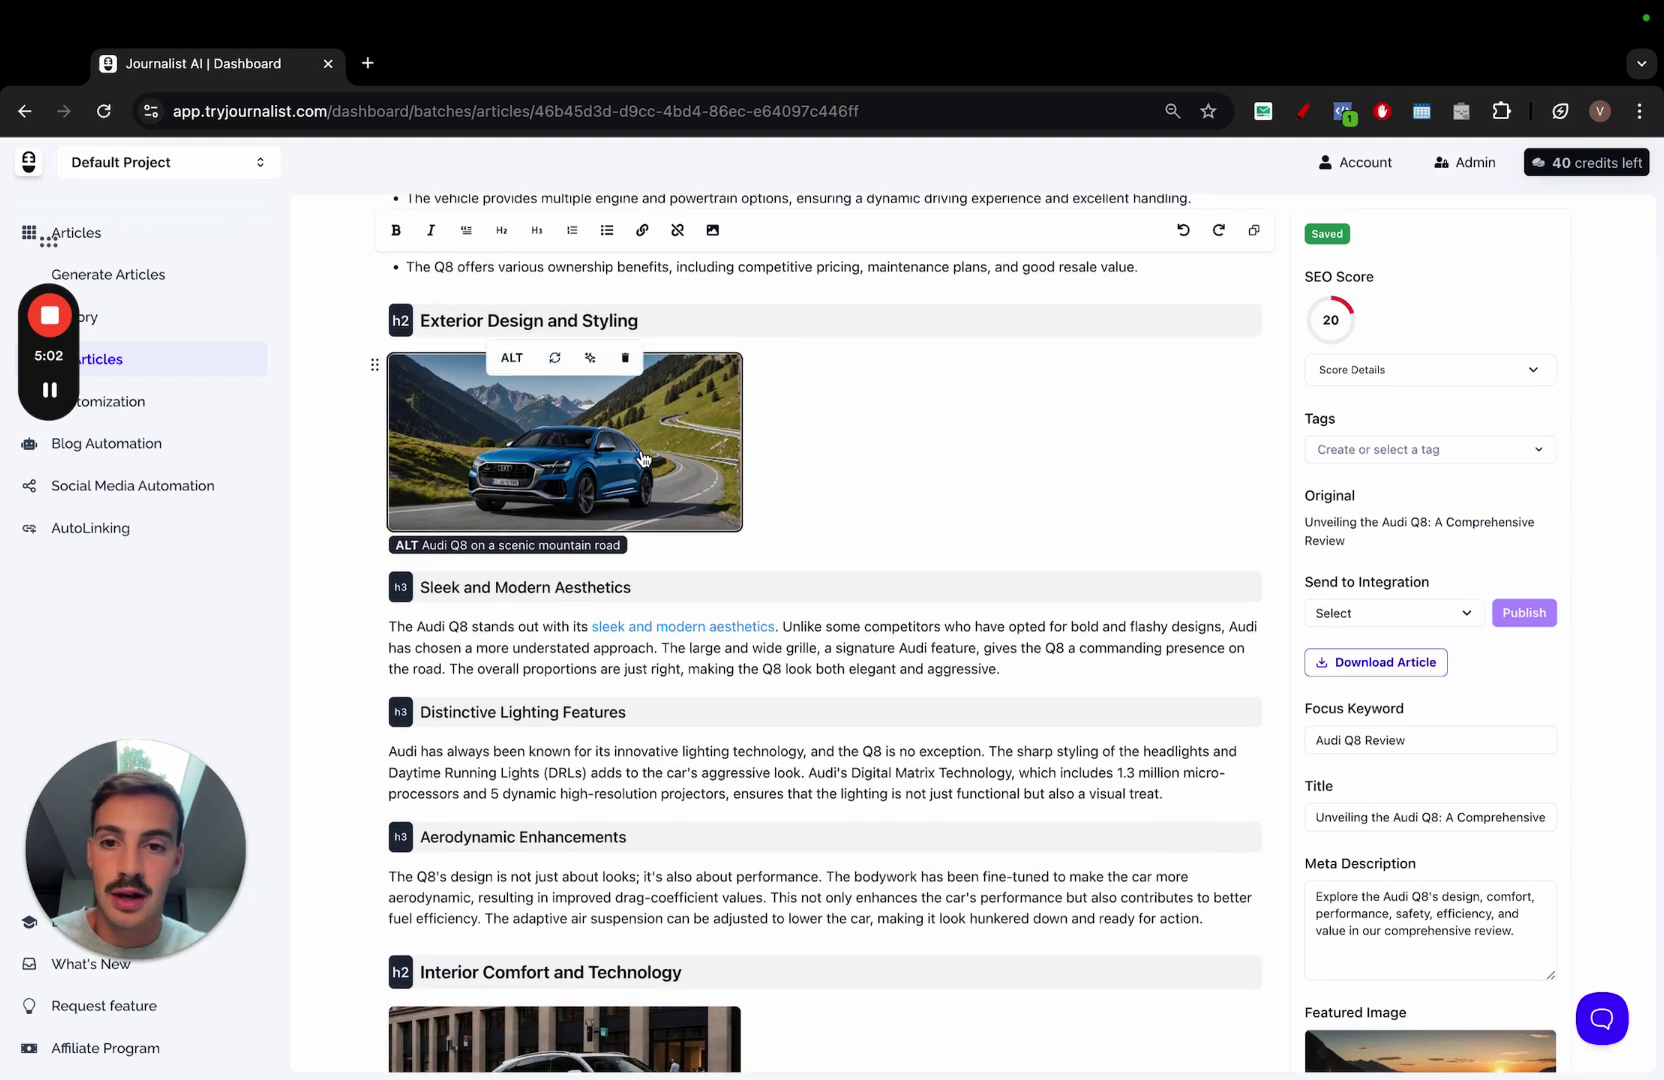
click(591, 360)
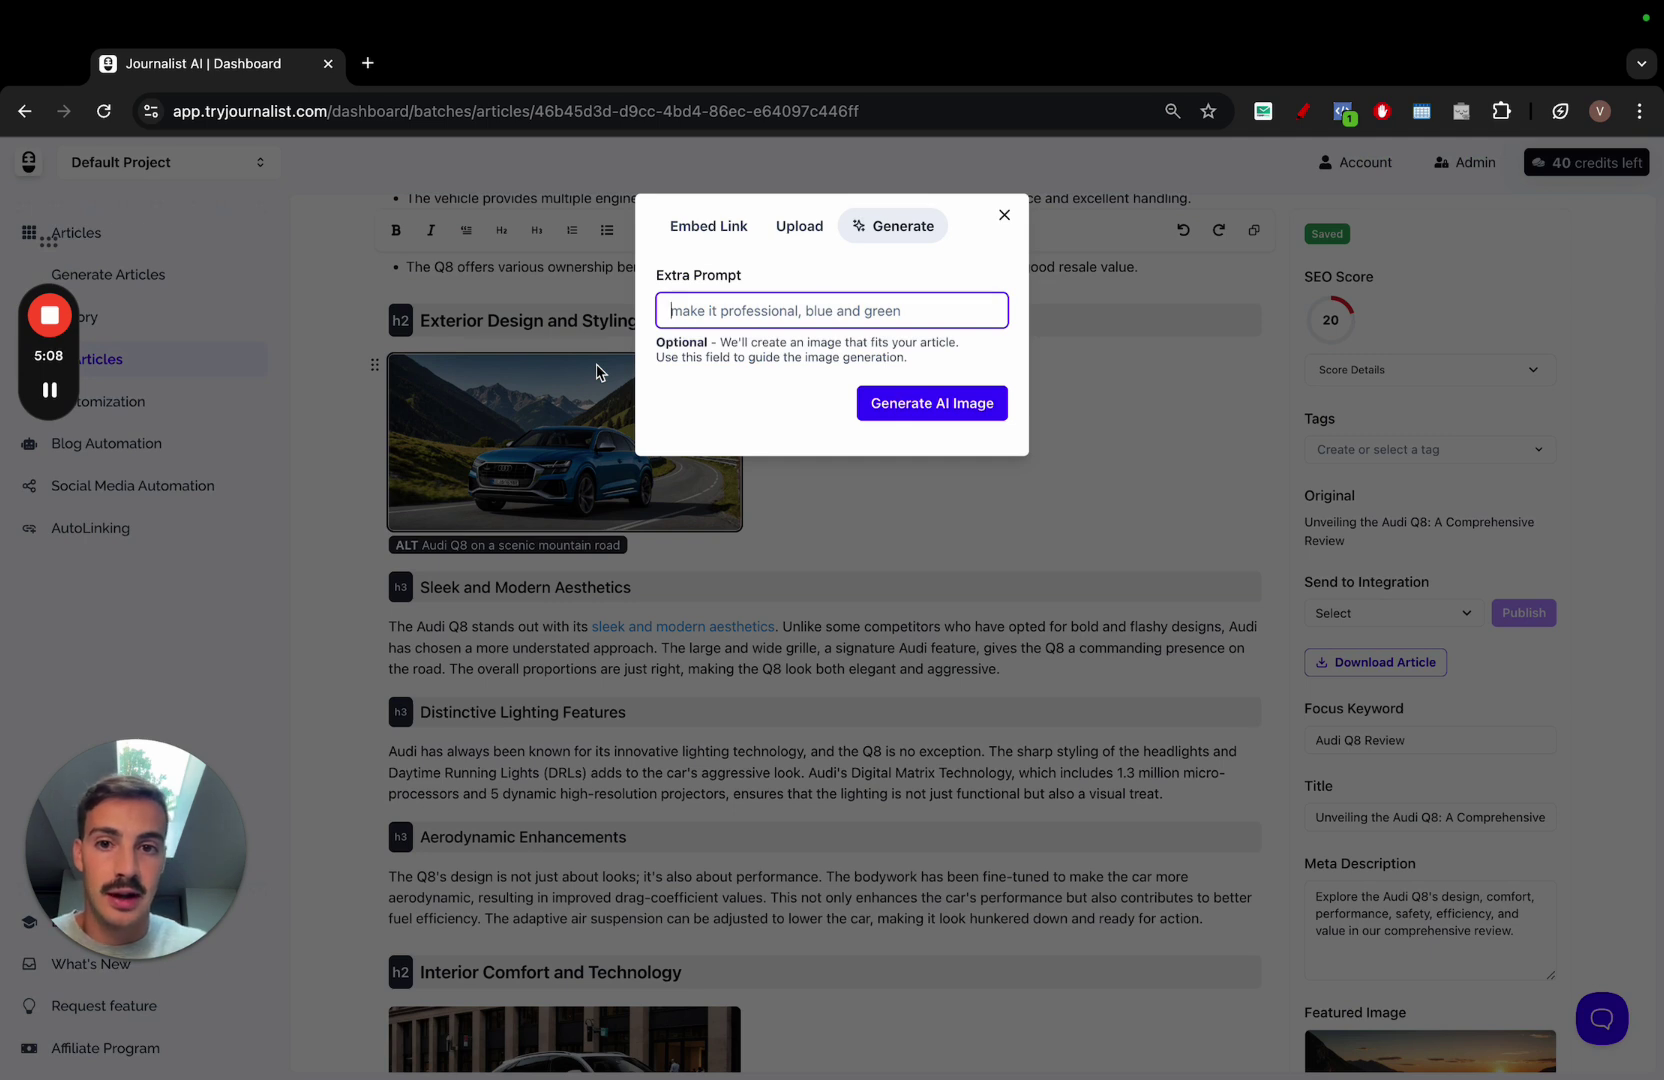
text(add a dog)
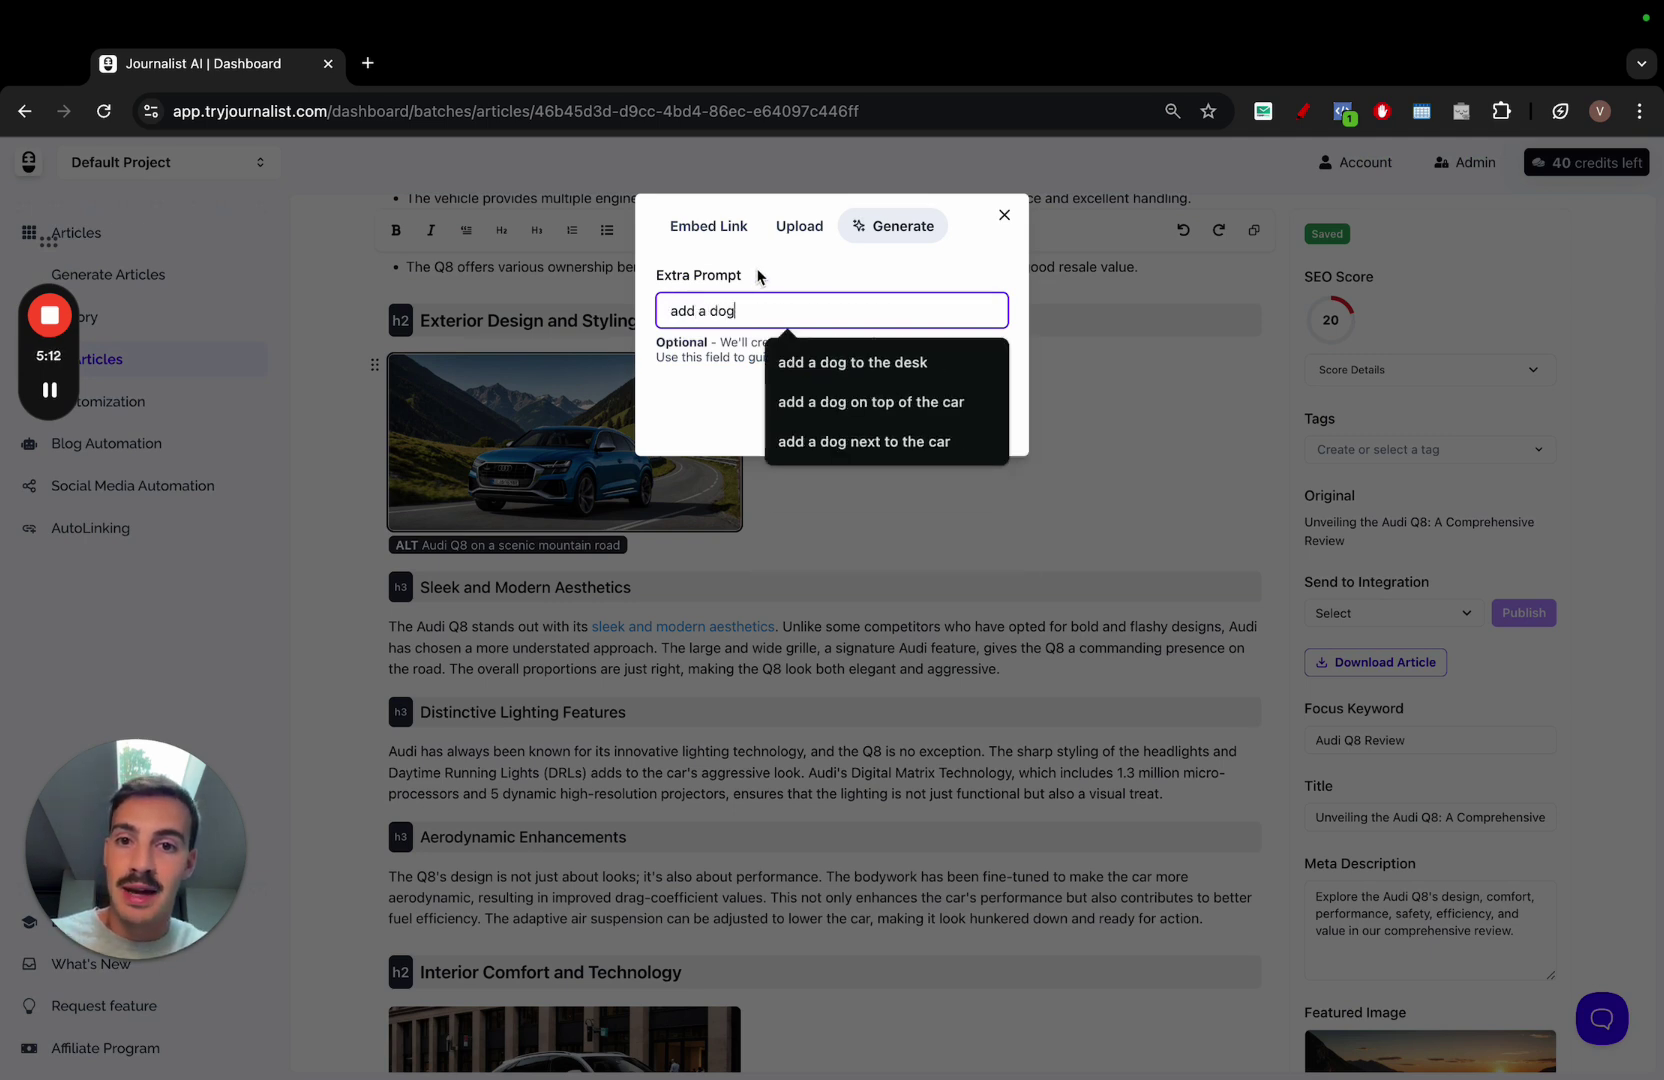
click(758, 276)
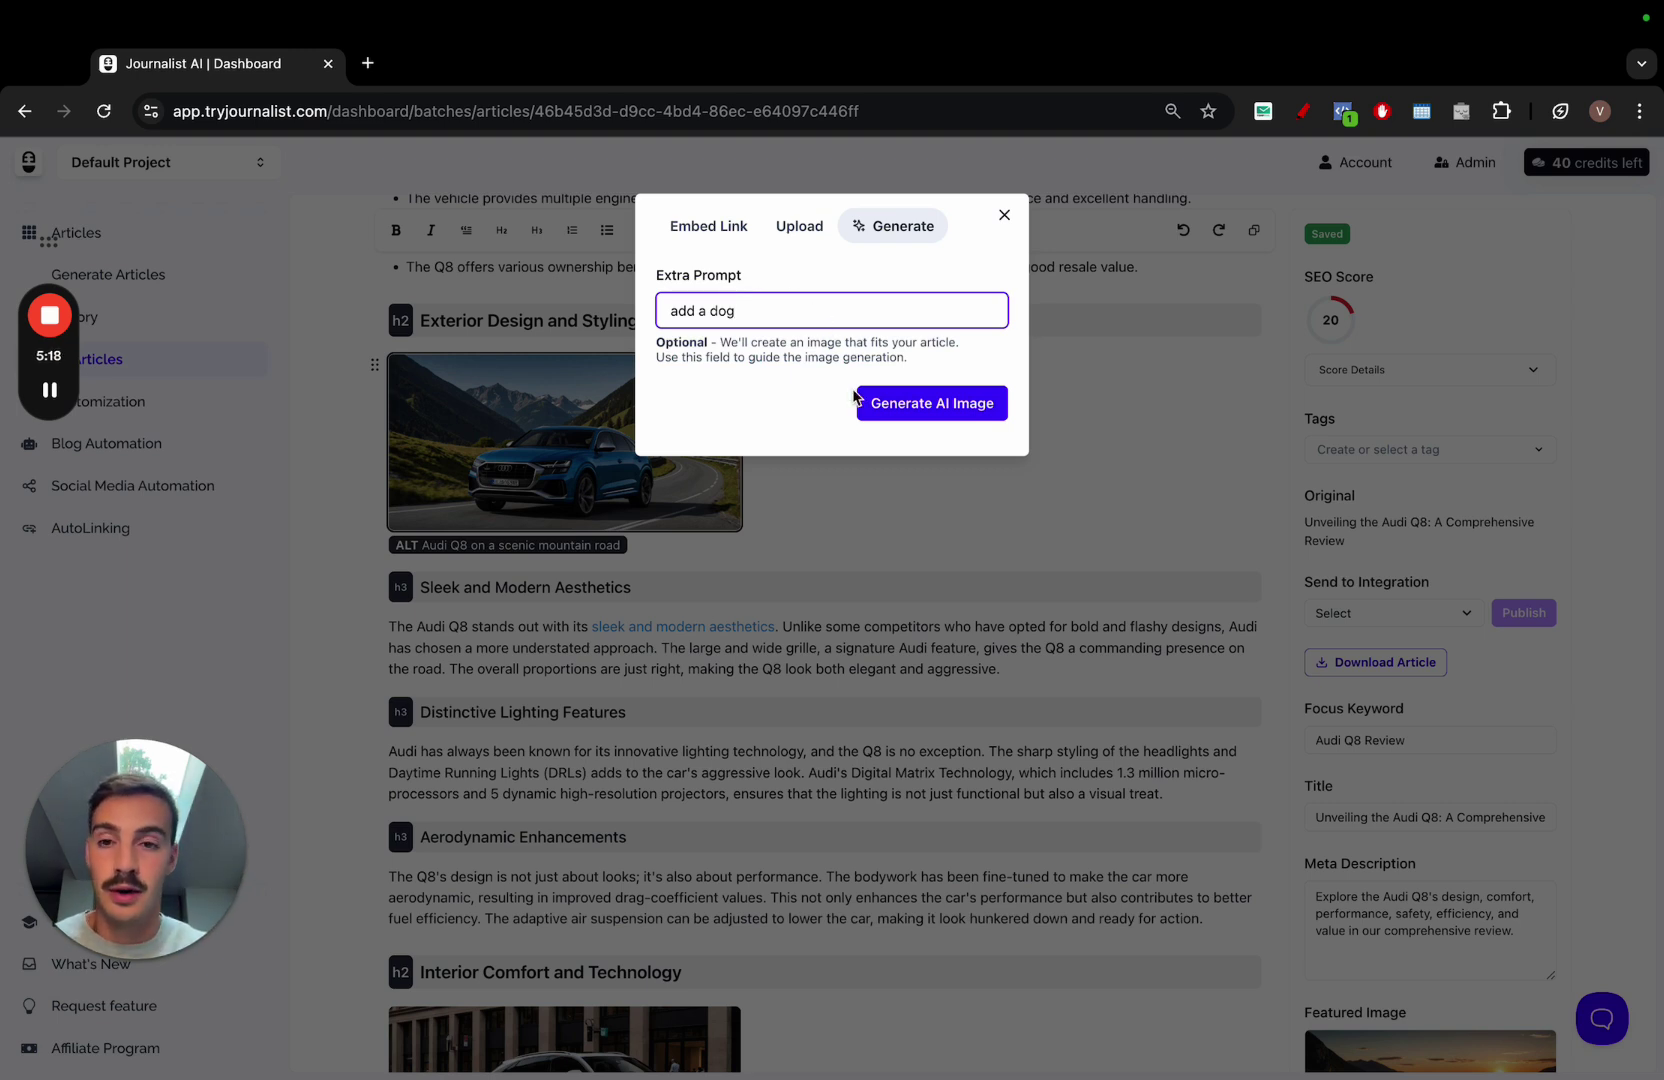
click(903, 408)
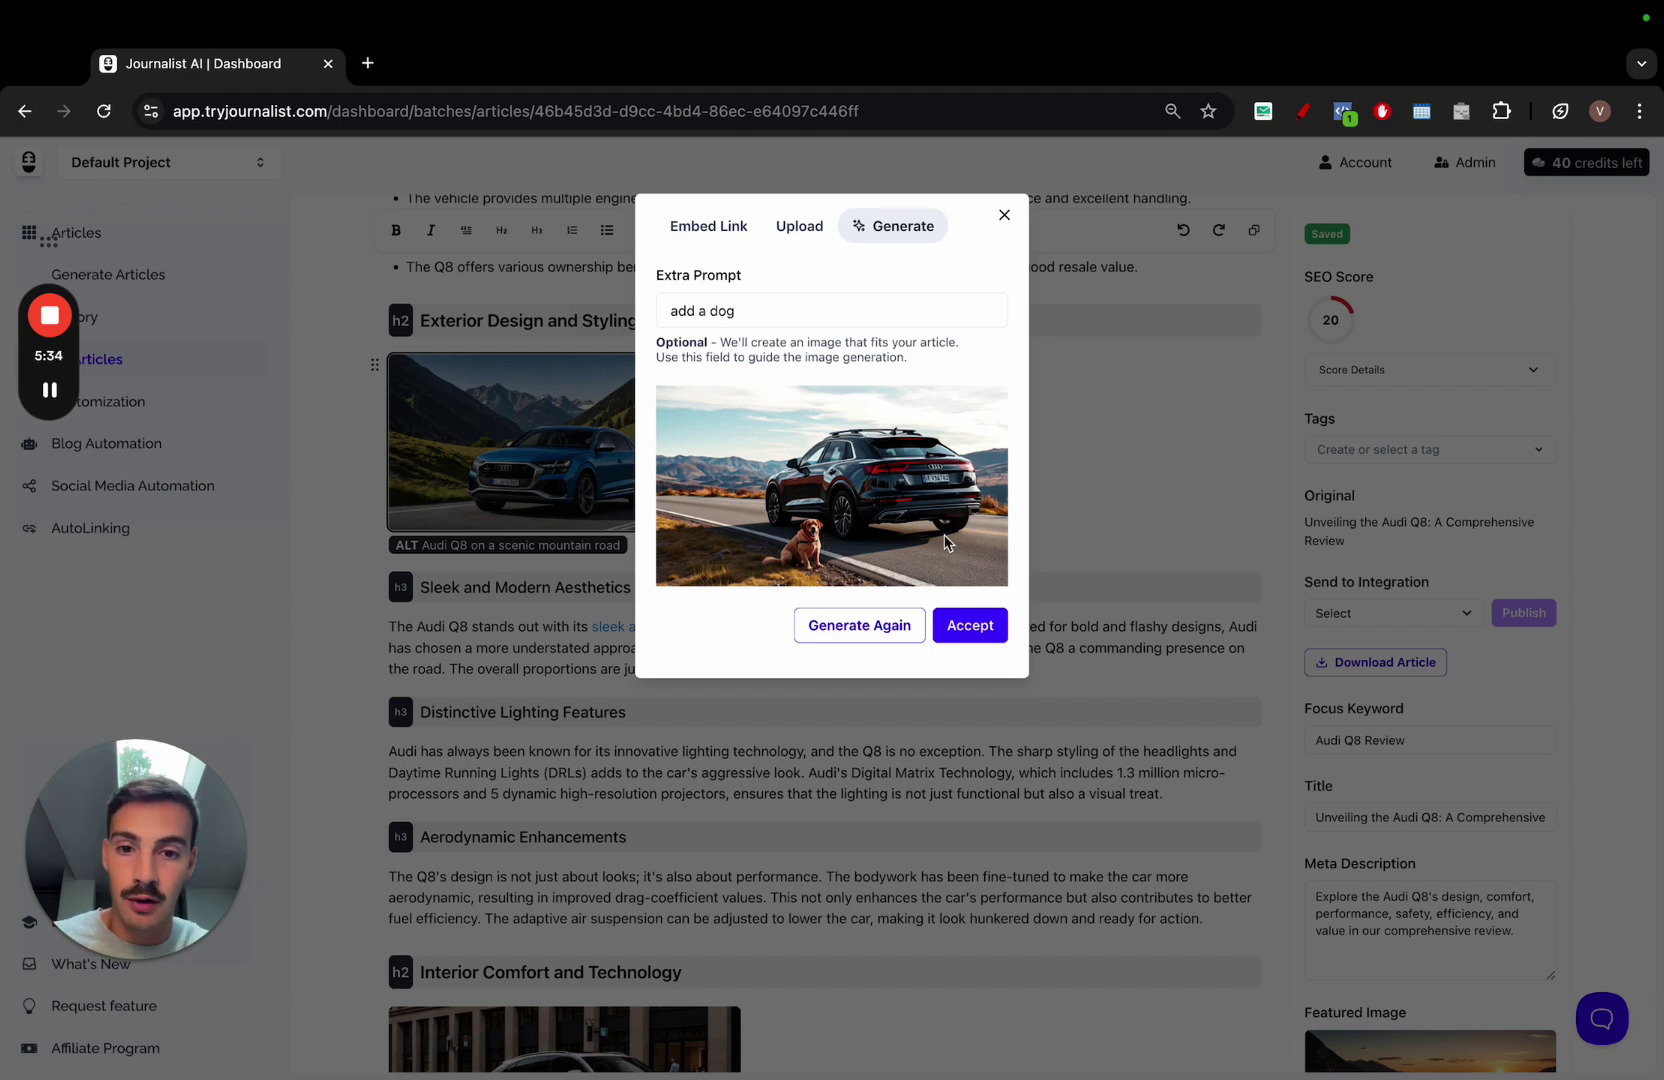
Insert the generated dog image into the Exterior Design section.
click(963, 628)
scroll(962, 624, down, 5)
scroll(962, 624, down, 4)
Generate a blue-car image with prompt 'make the car blye', regenerate once, and accept it.
click(588, 433)
text(make the car )
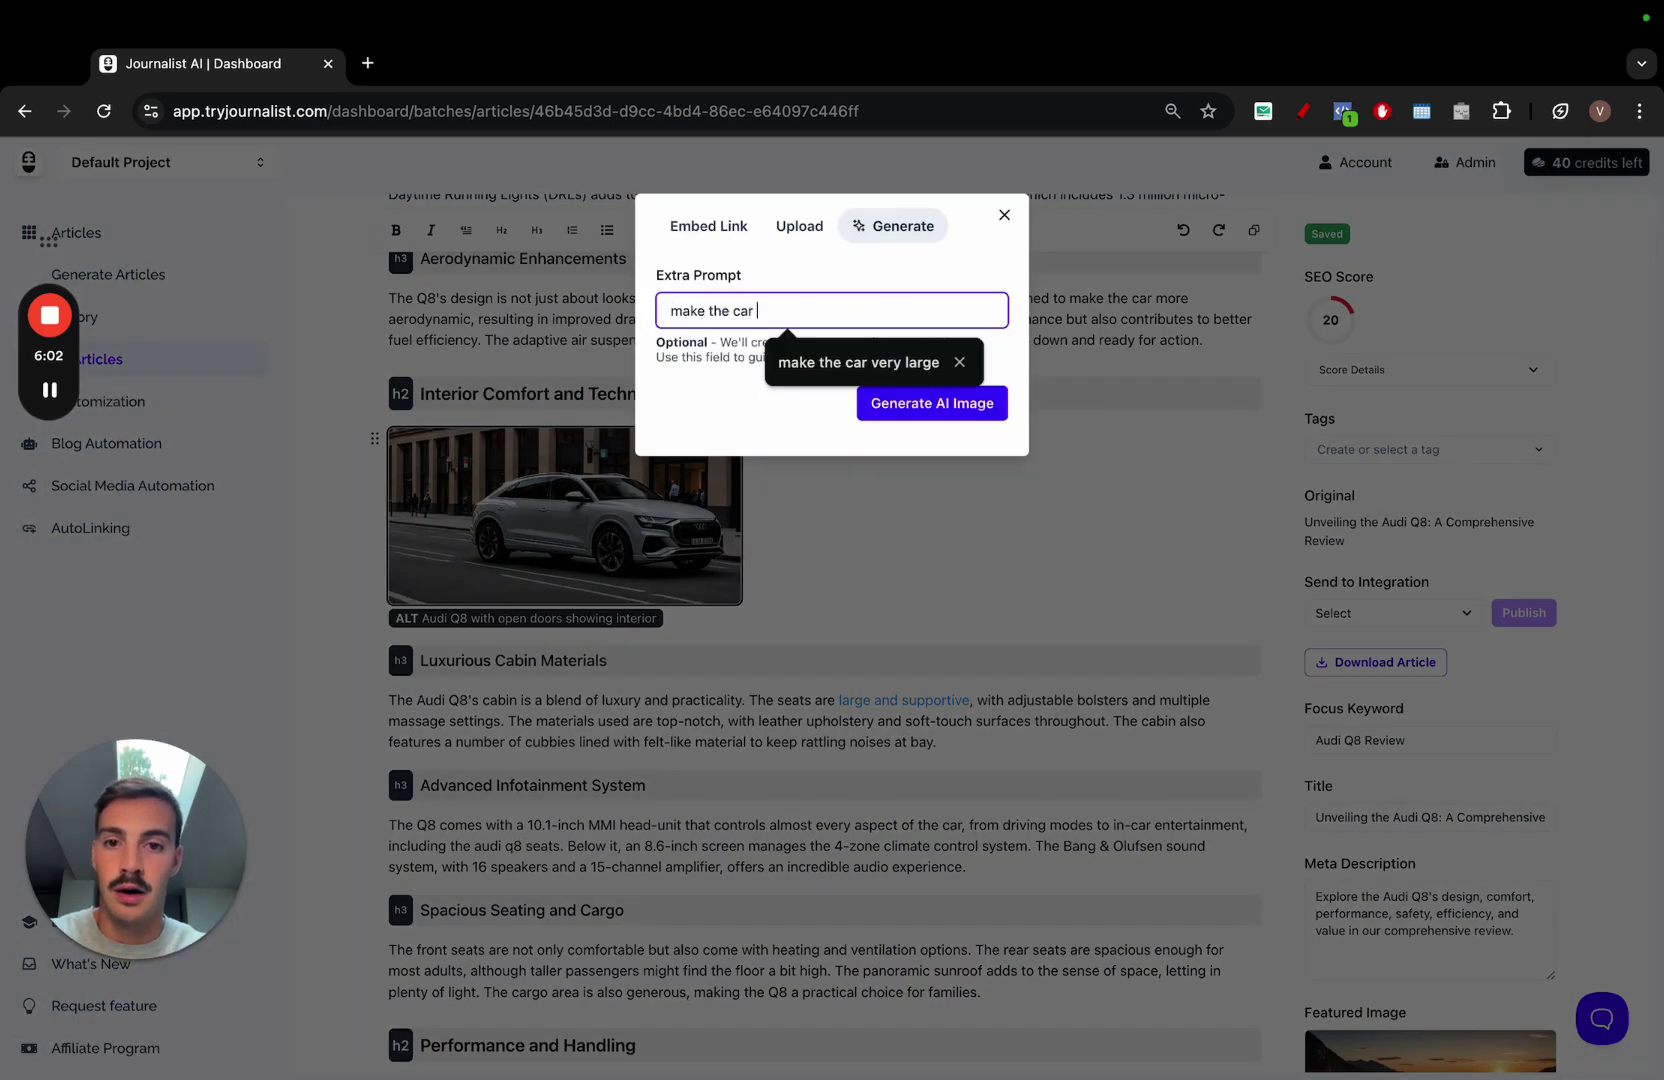
text(bly)
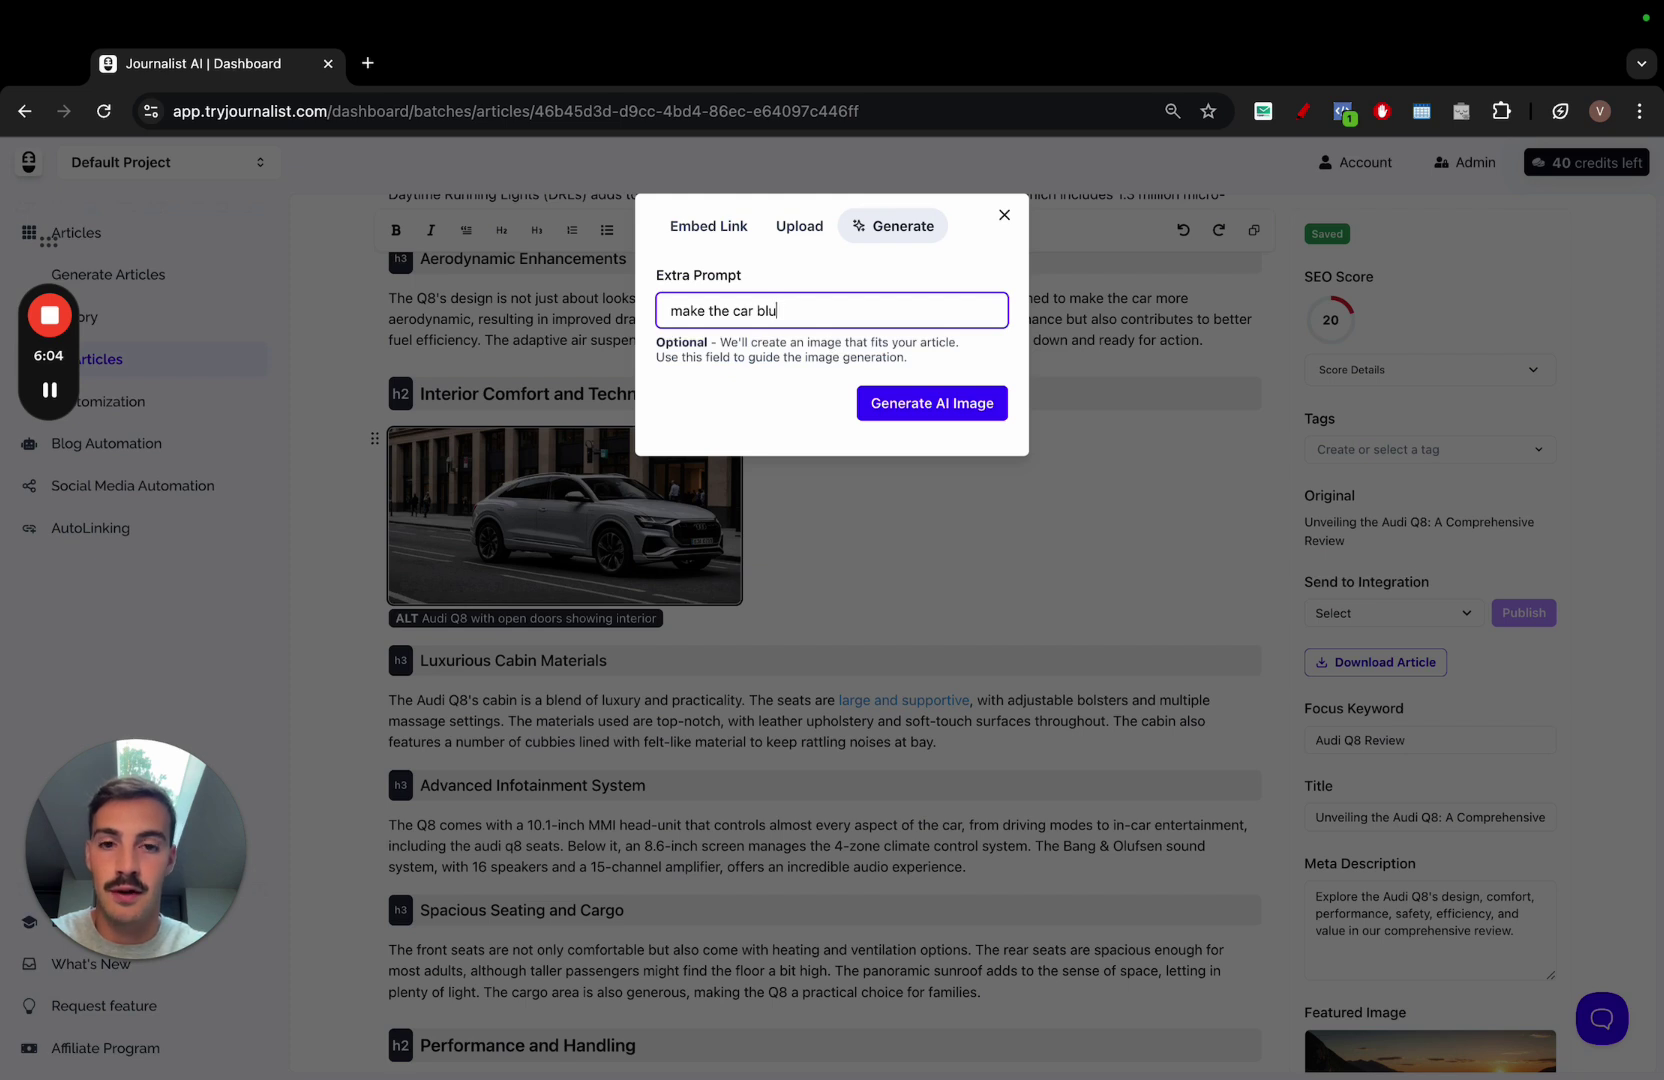
text(e)
click(934, 402)
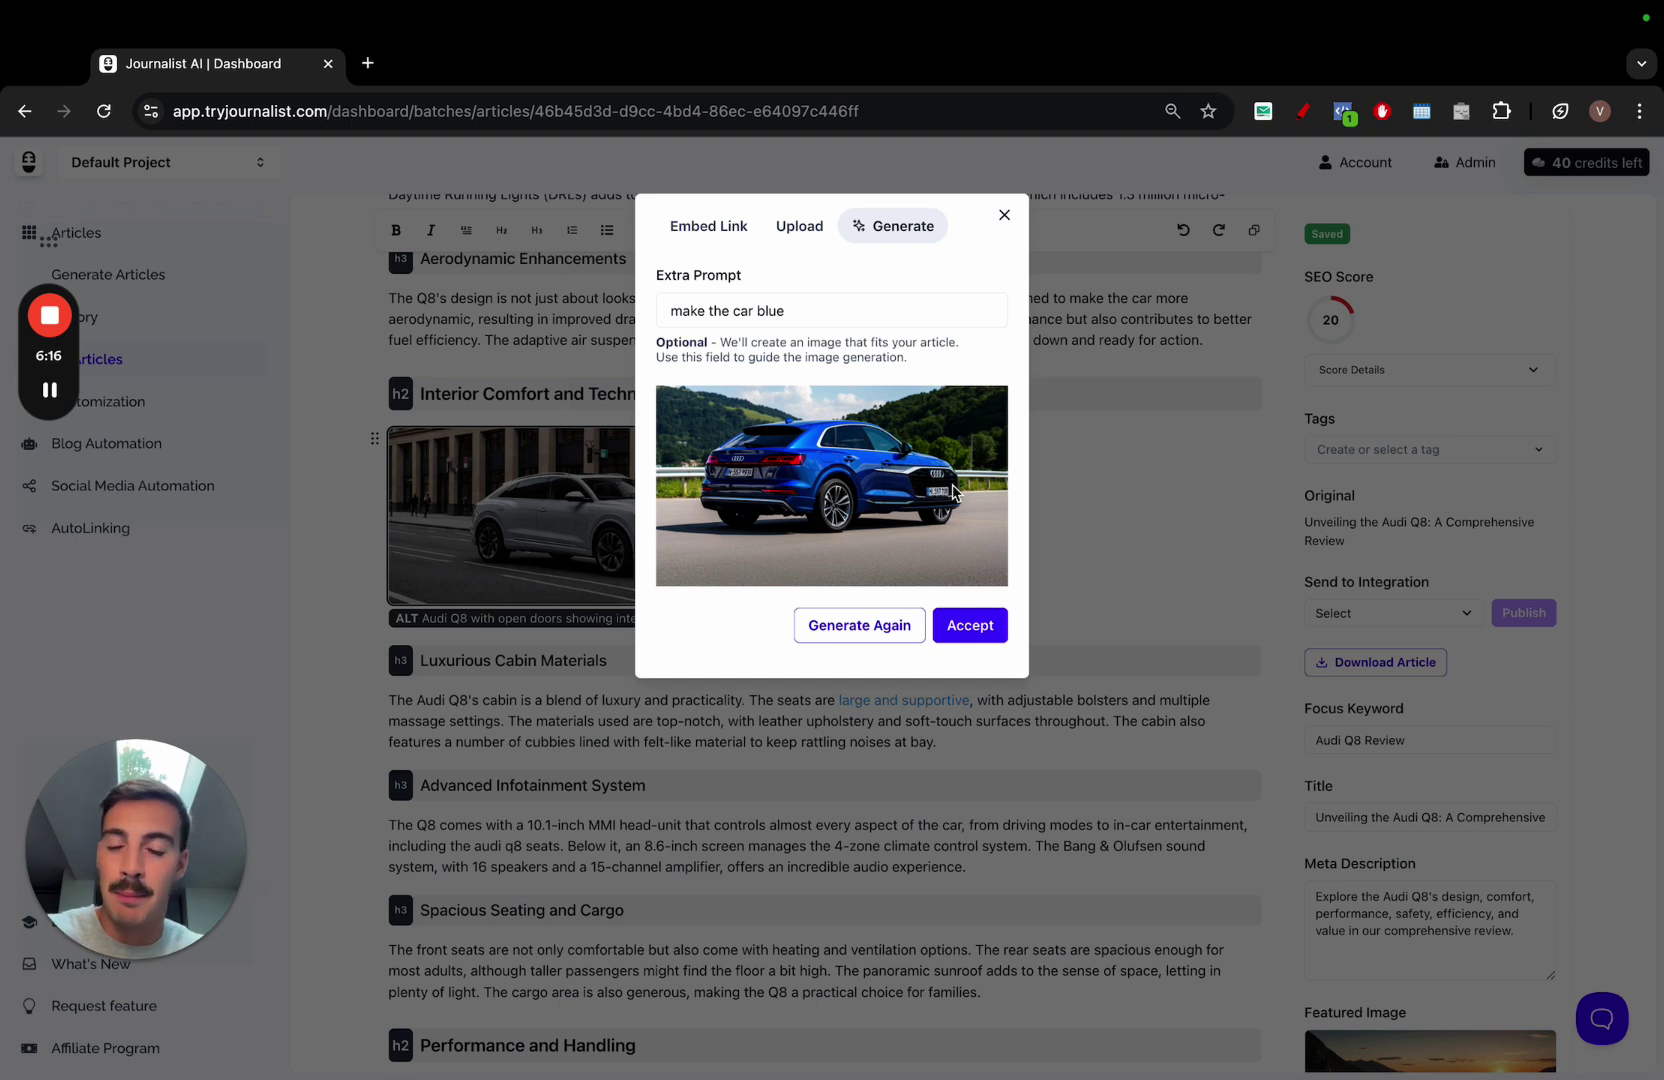
click(895, 620)
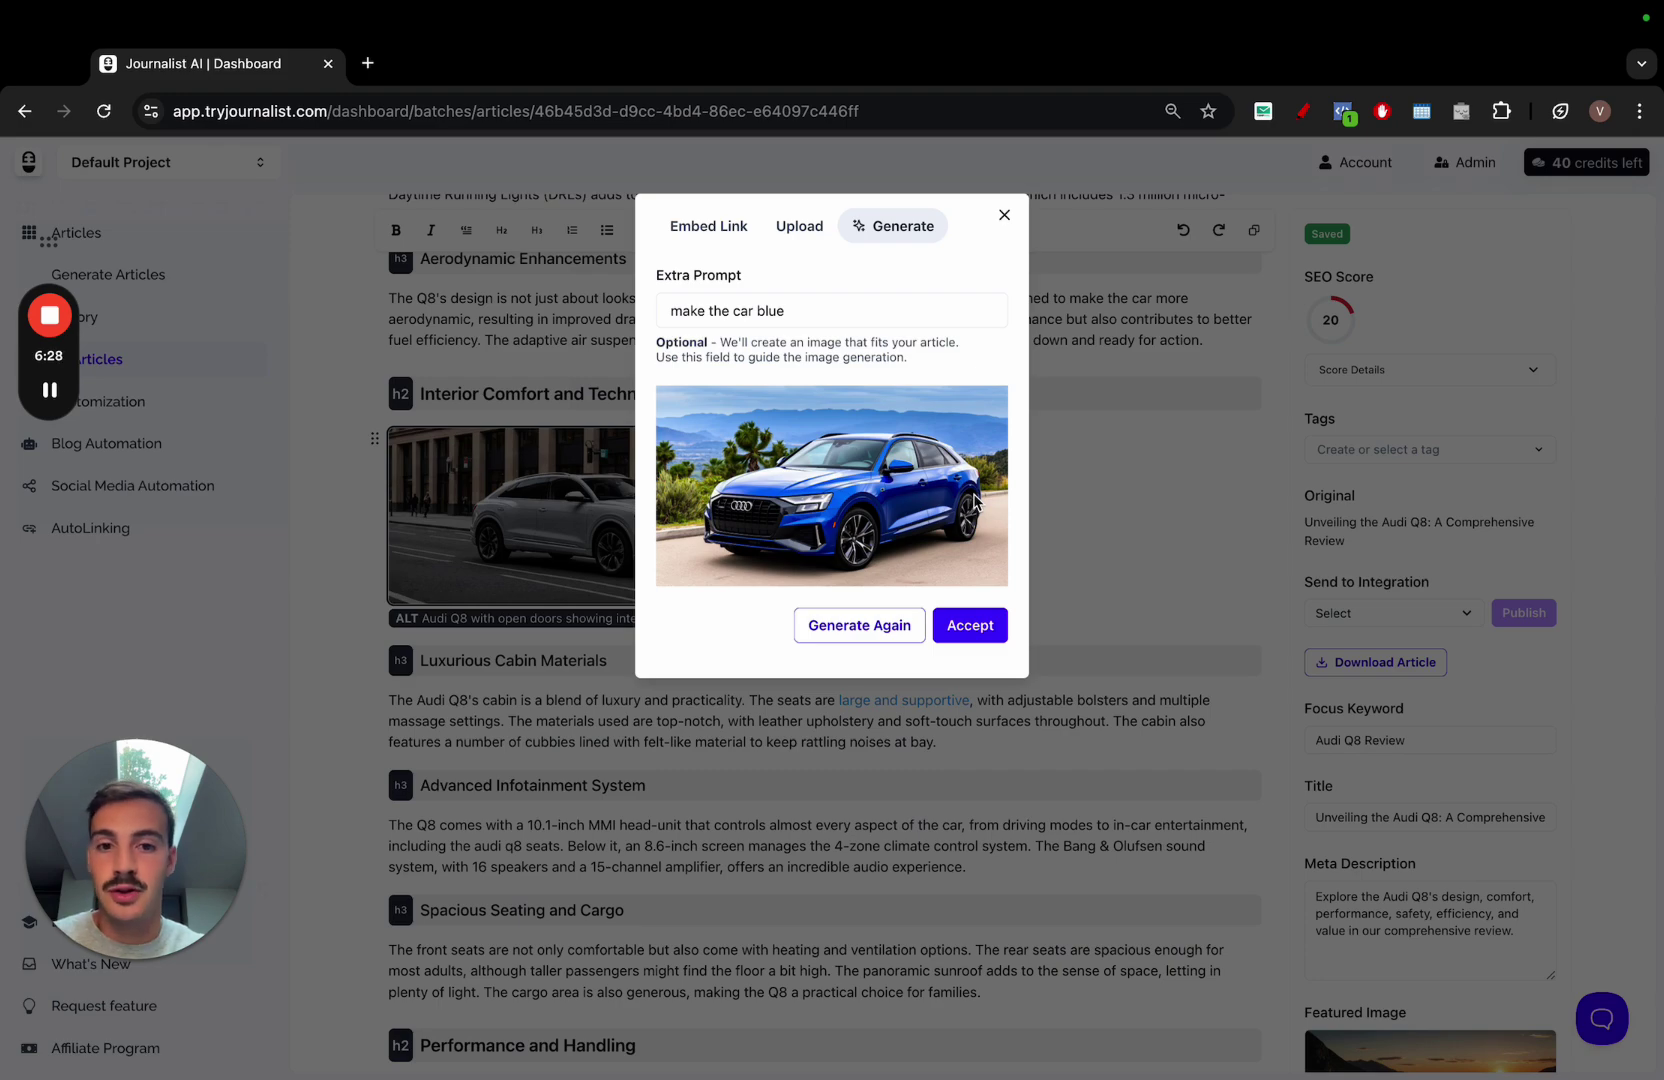
click(973, 627)
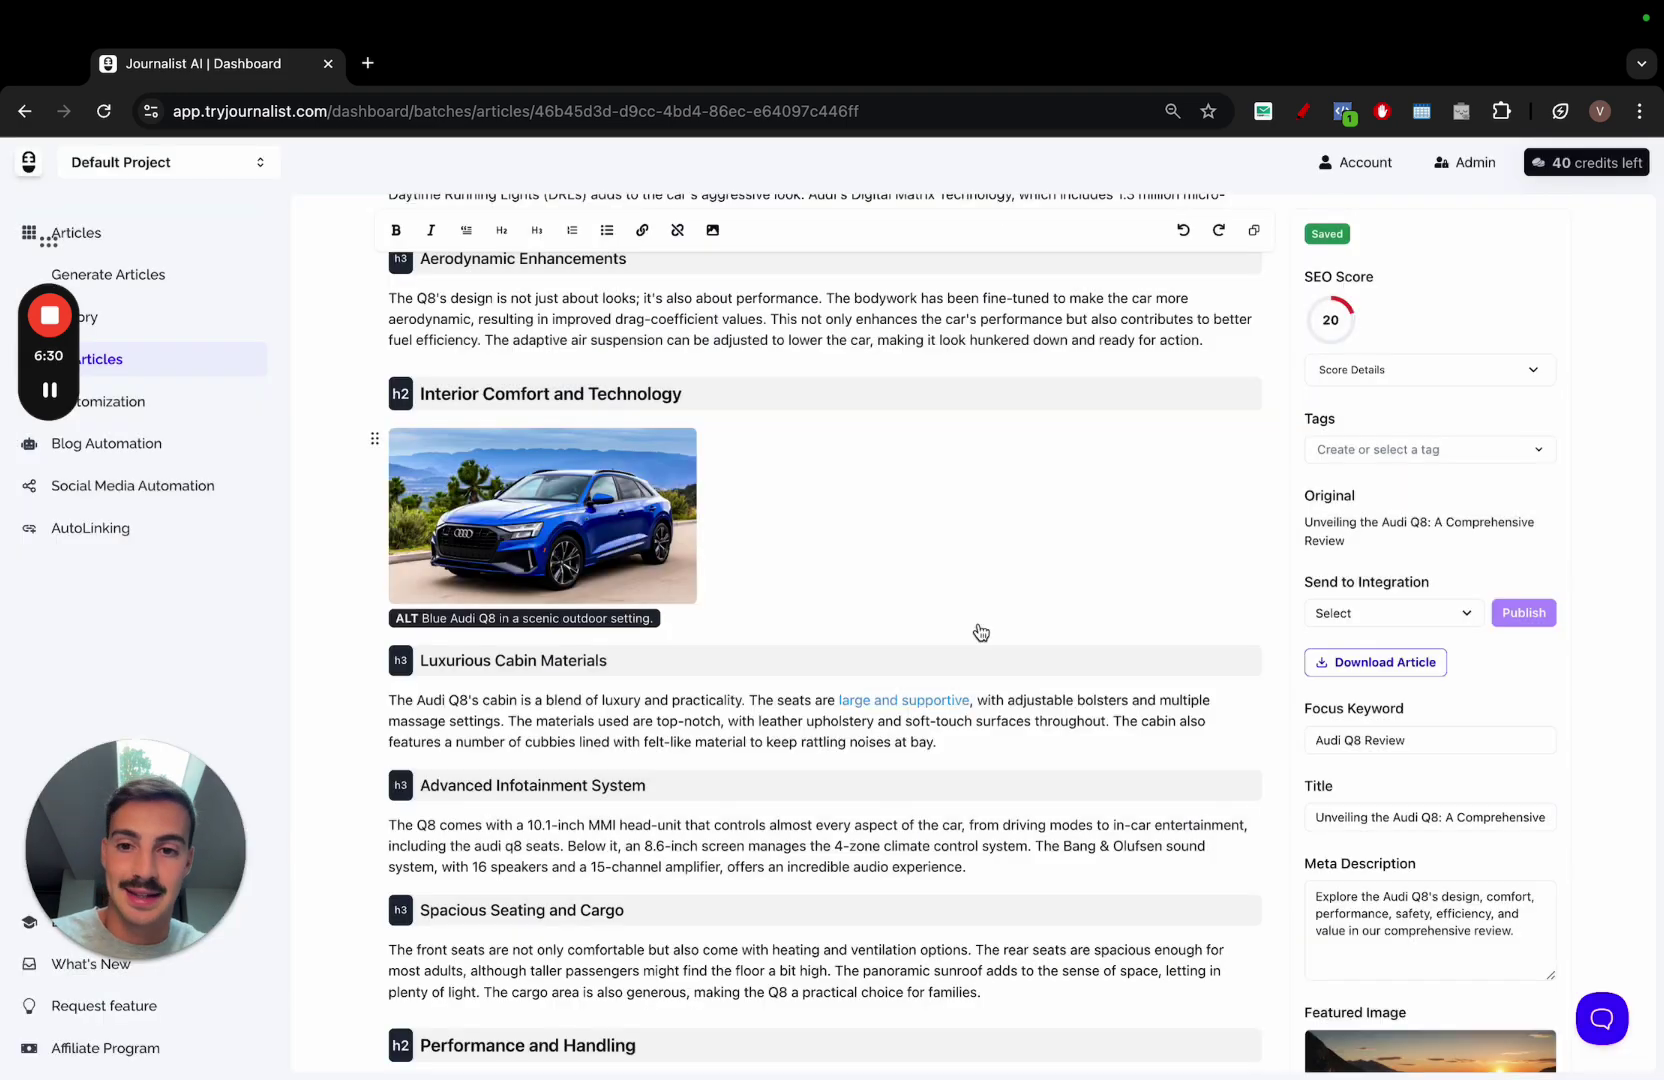
Regenerate the Performance image's alt text to 'Blue Audi Q8 driving on a scenic mountain road.'.
scroll(785, 650, down, 8)
click(604, 512)
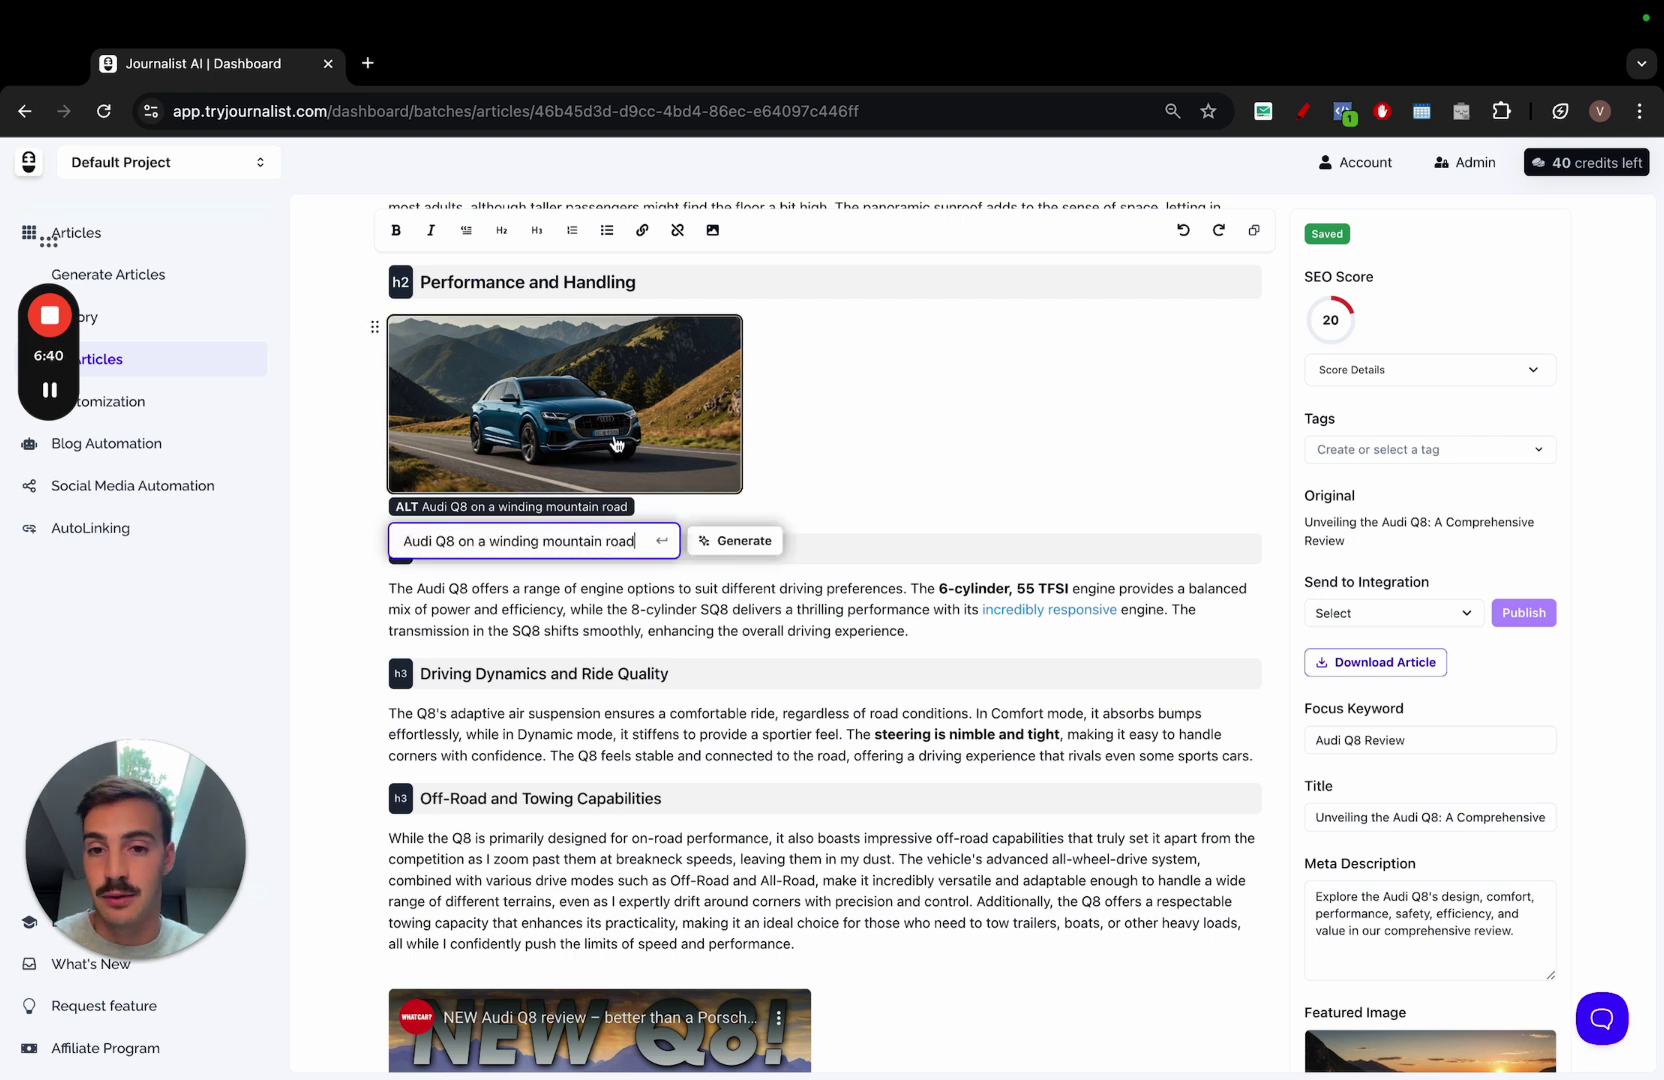
click(713, 541)
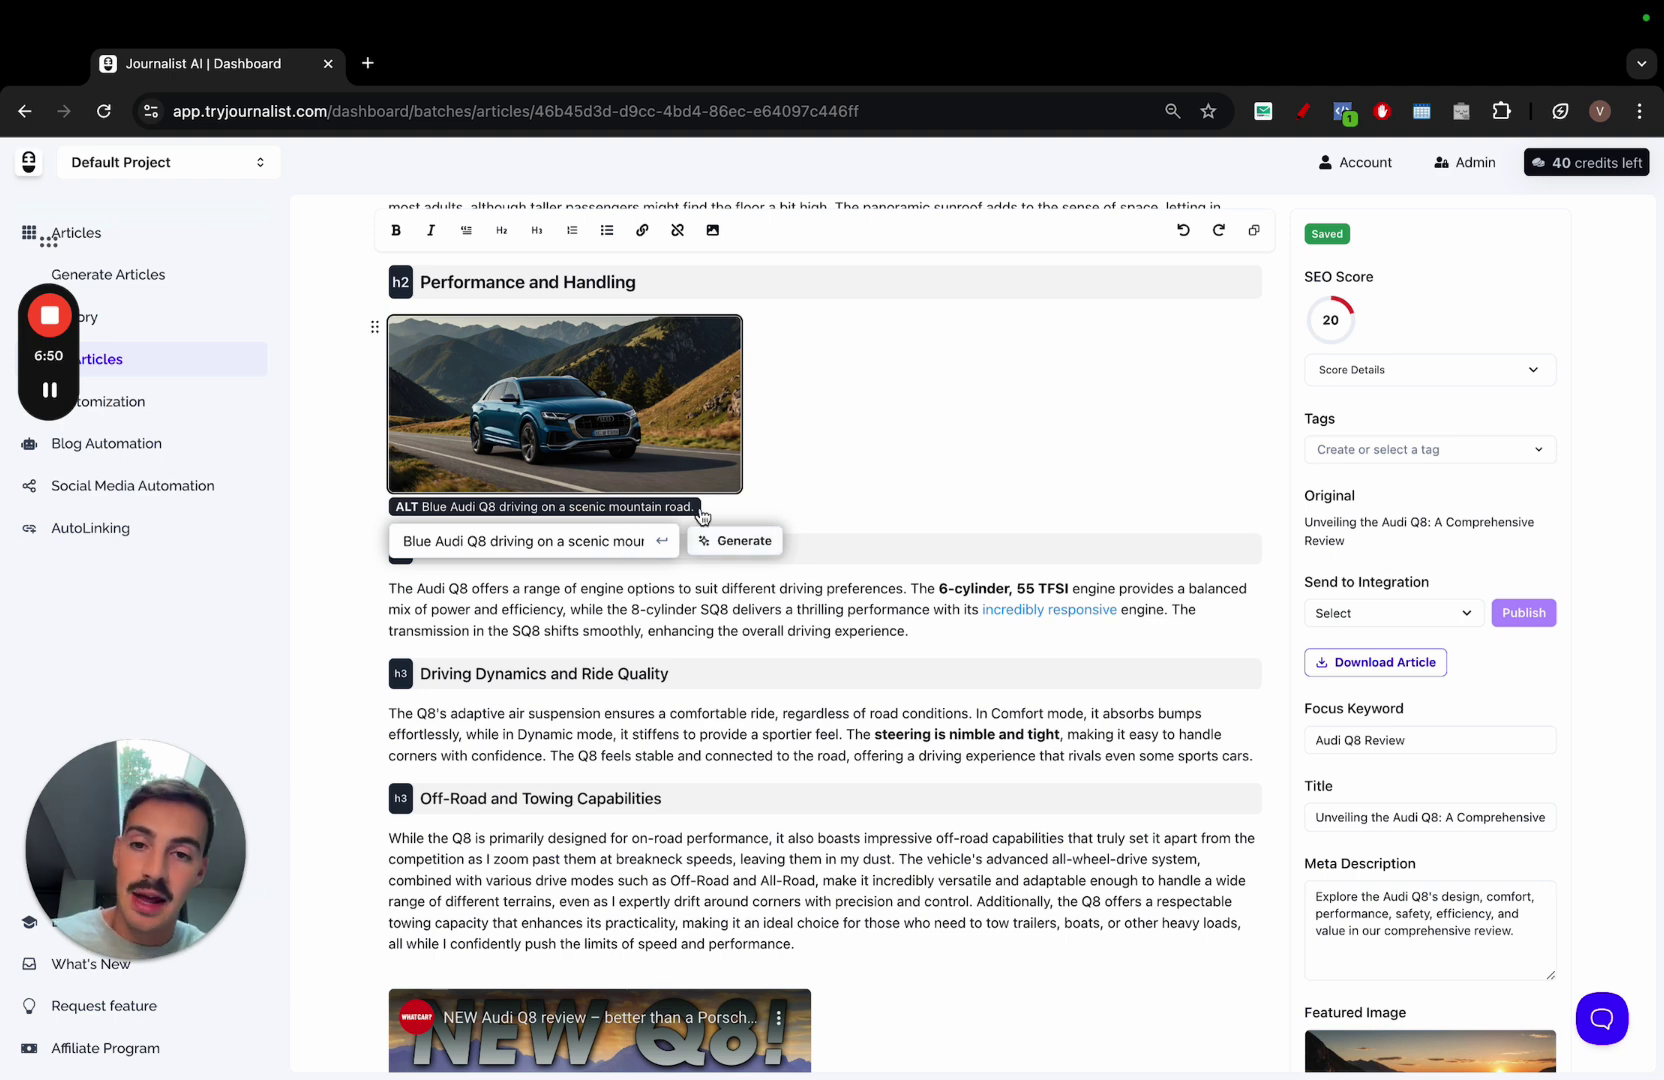
Add a new empty paragraph after 'families.' in the Spacious Seating and Cargo section.
scroll(900, 480, up, 3)
click(991, 474)
key(Return)
Insert a placeholder image and replace it with an AI-generated Yoda image.
click(713, 231)
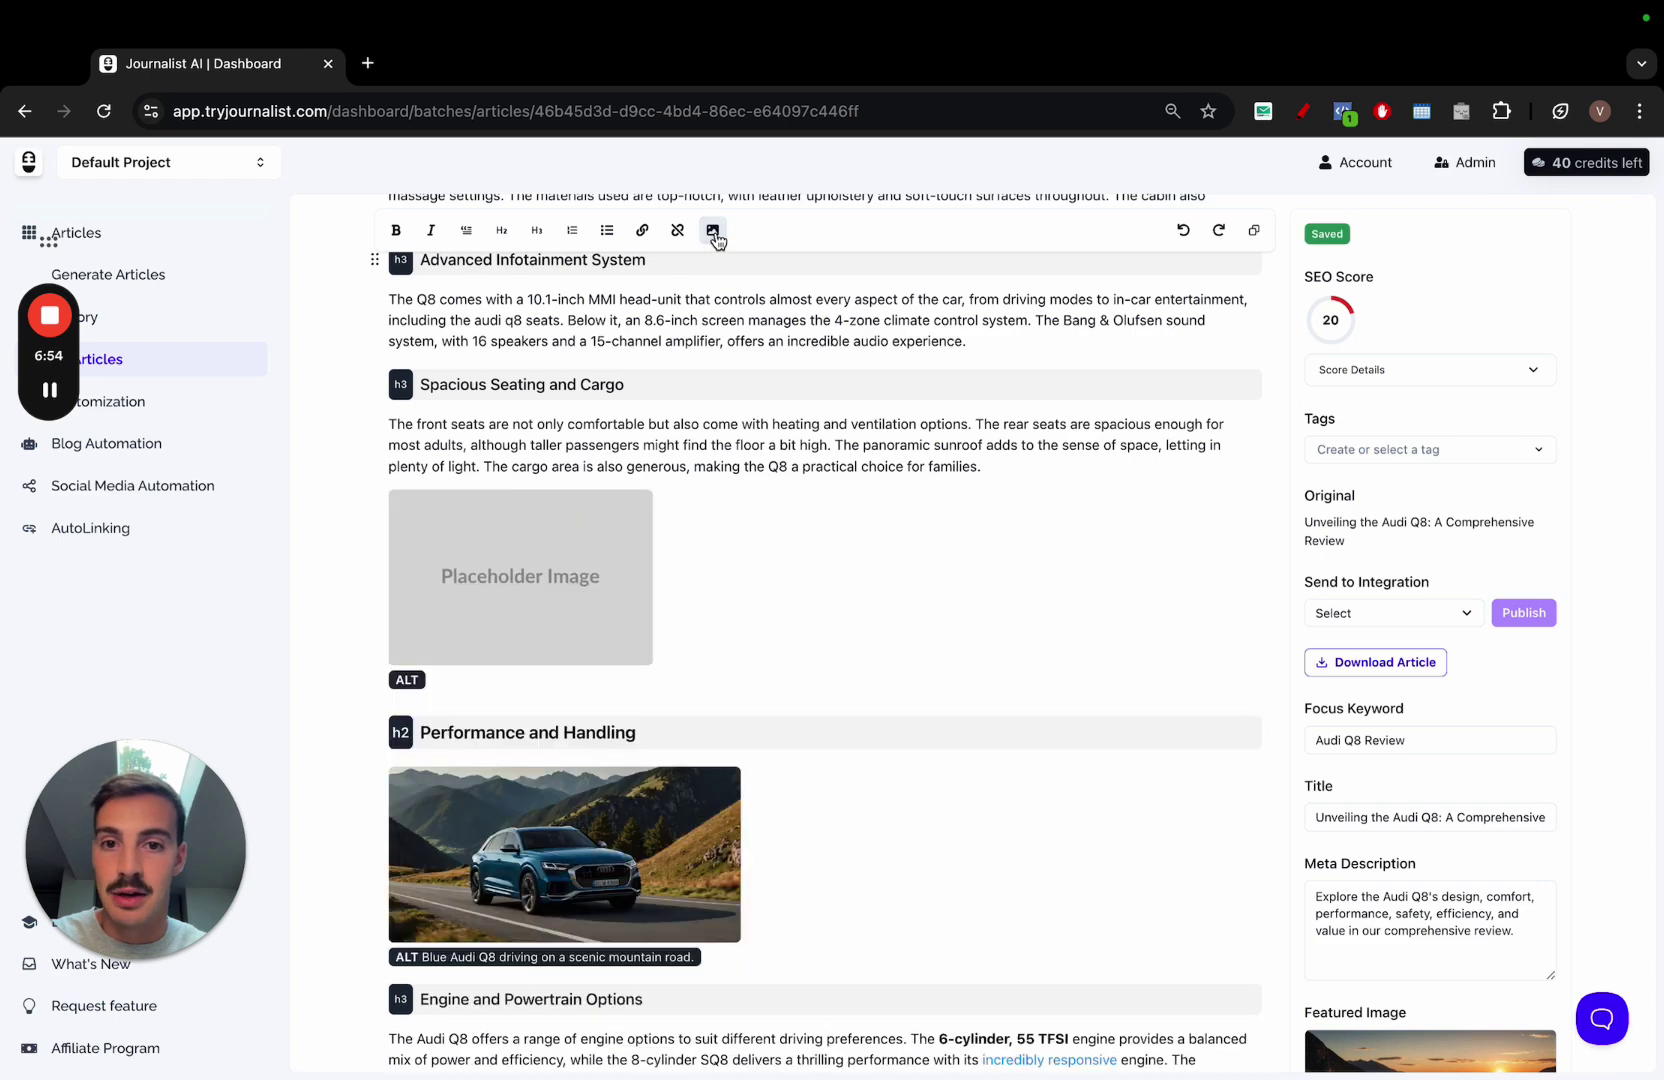
click(516, 618)
click(508, 500)
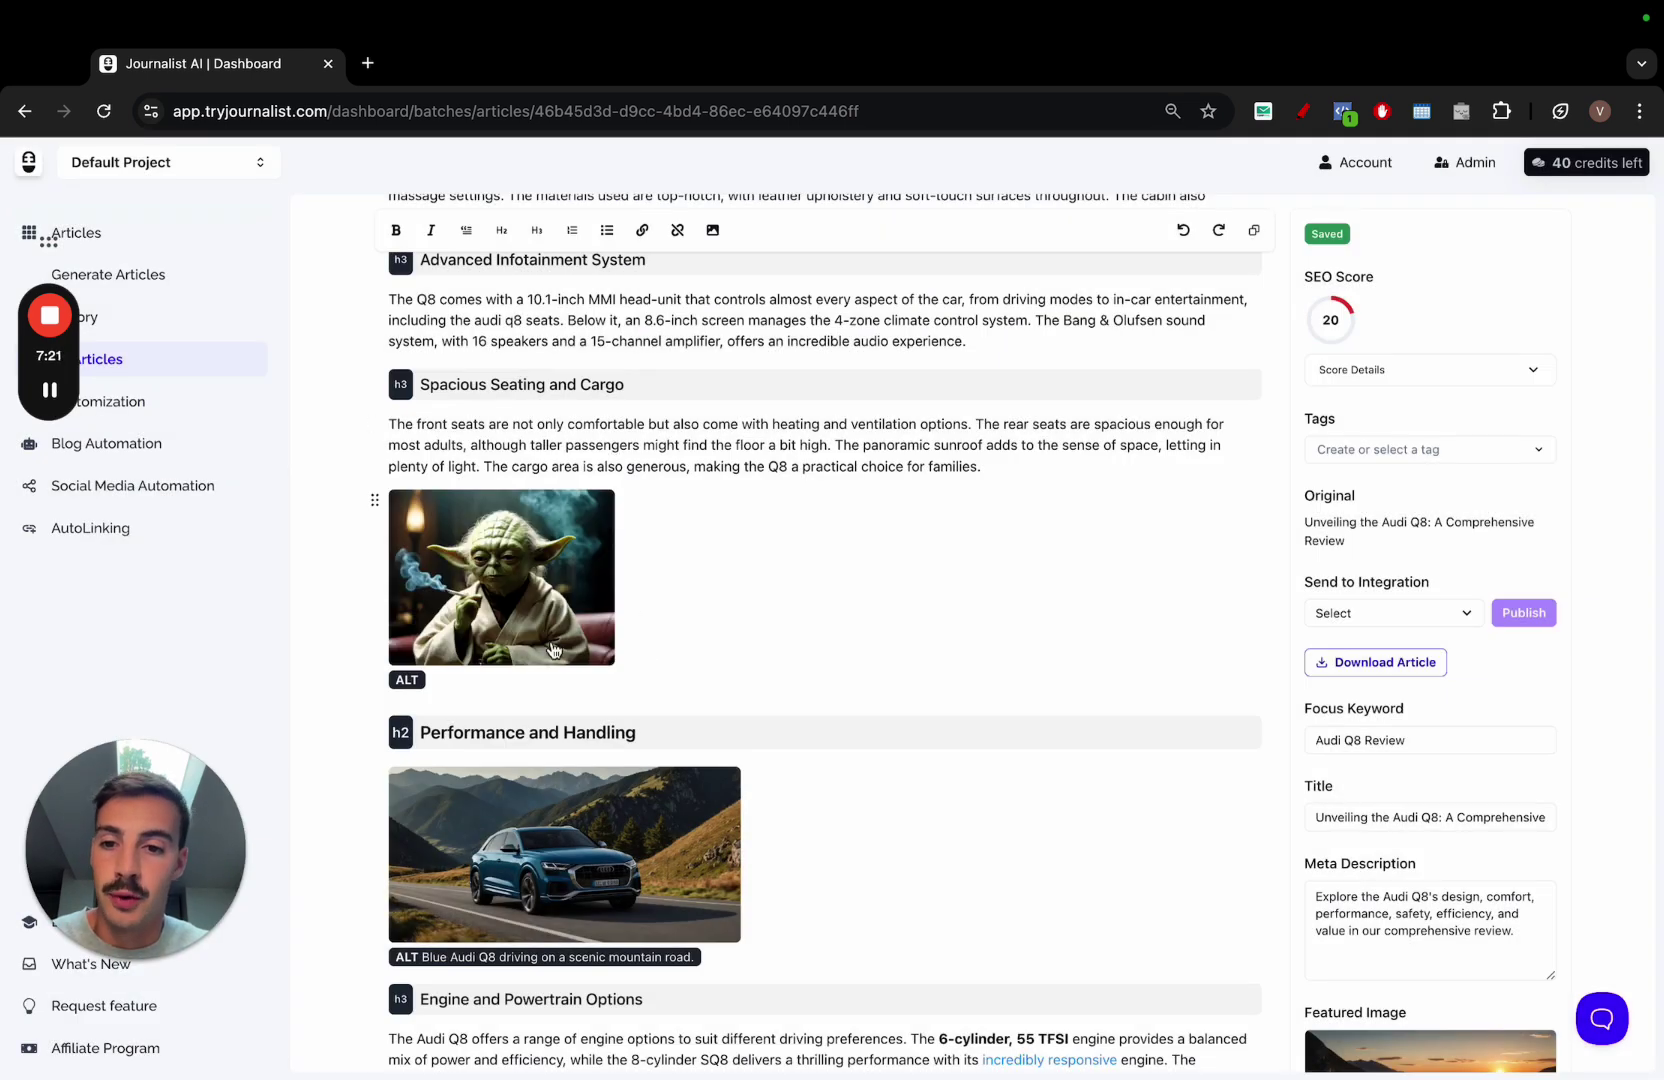
Generate the Yoda image's alt text, 'Yoda sitting and smoking, surrounded…'.
click(412, 683)
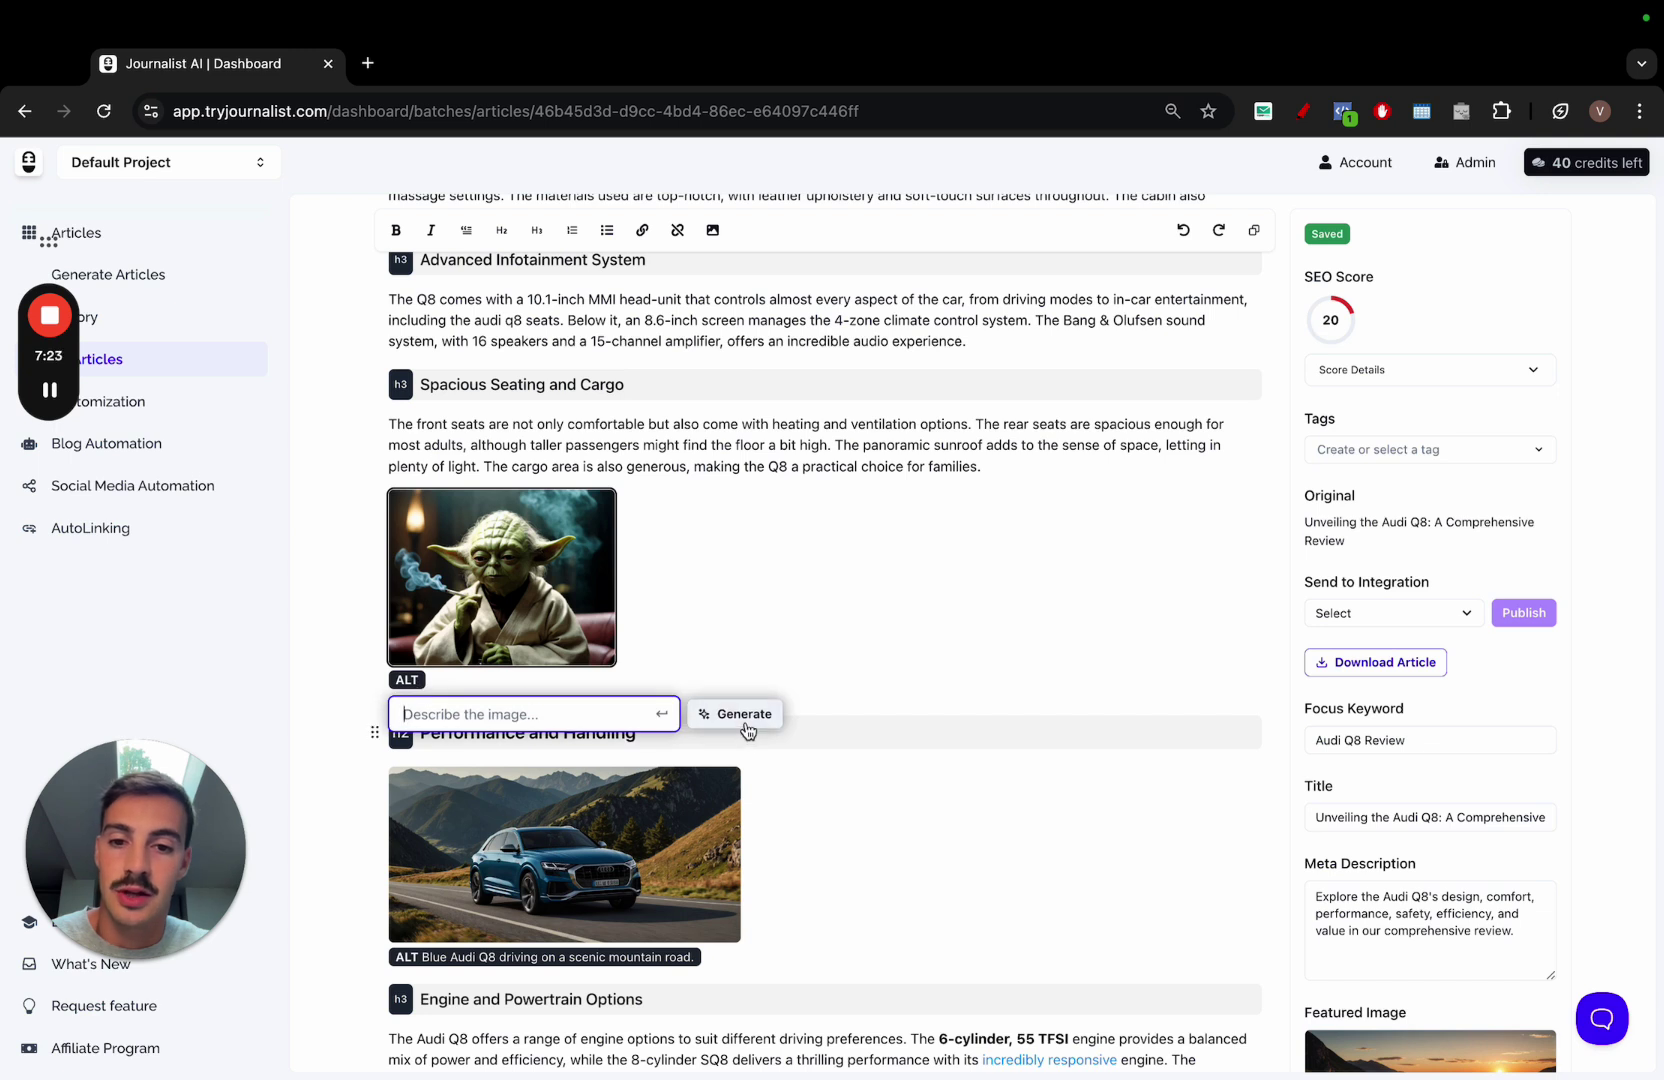
click(740, 726)
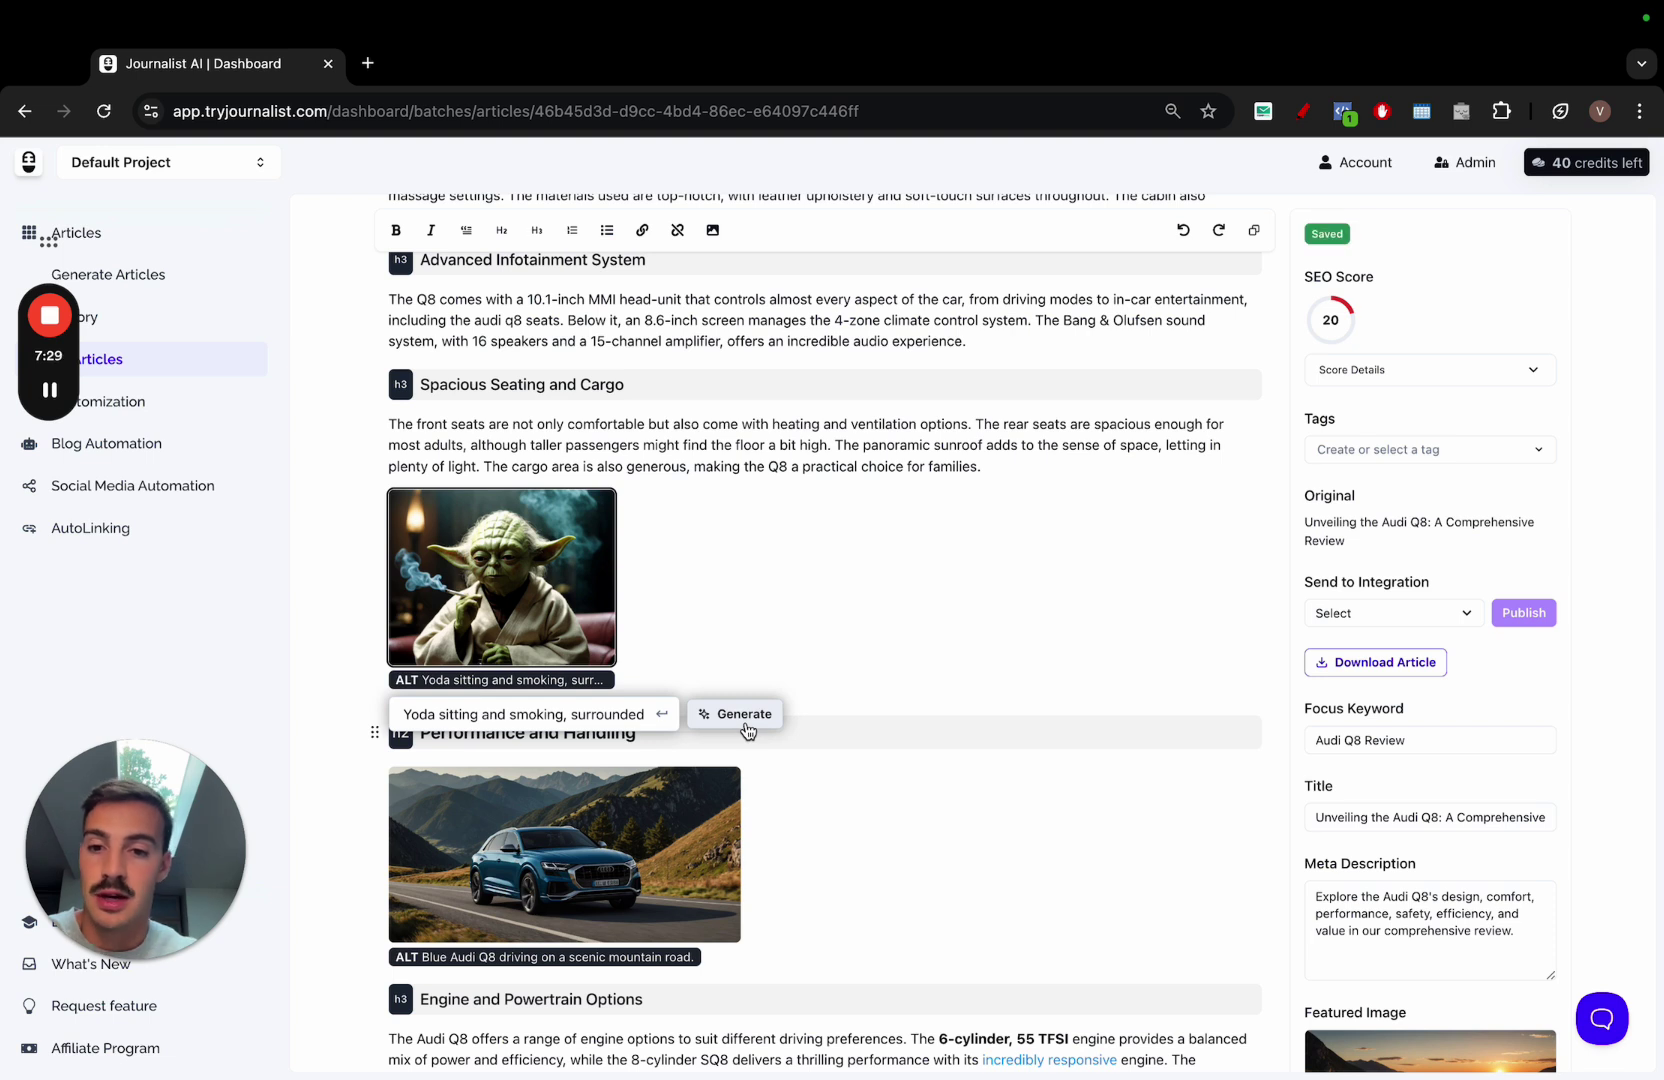
click(644, 716)
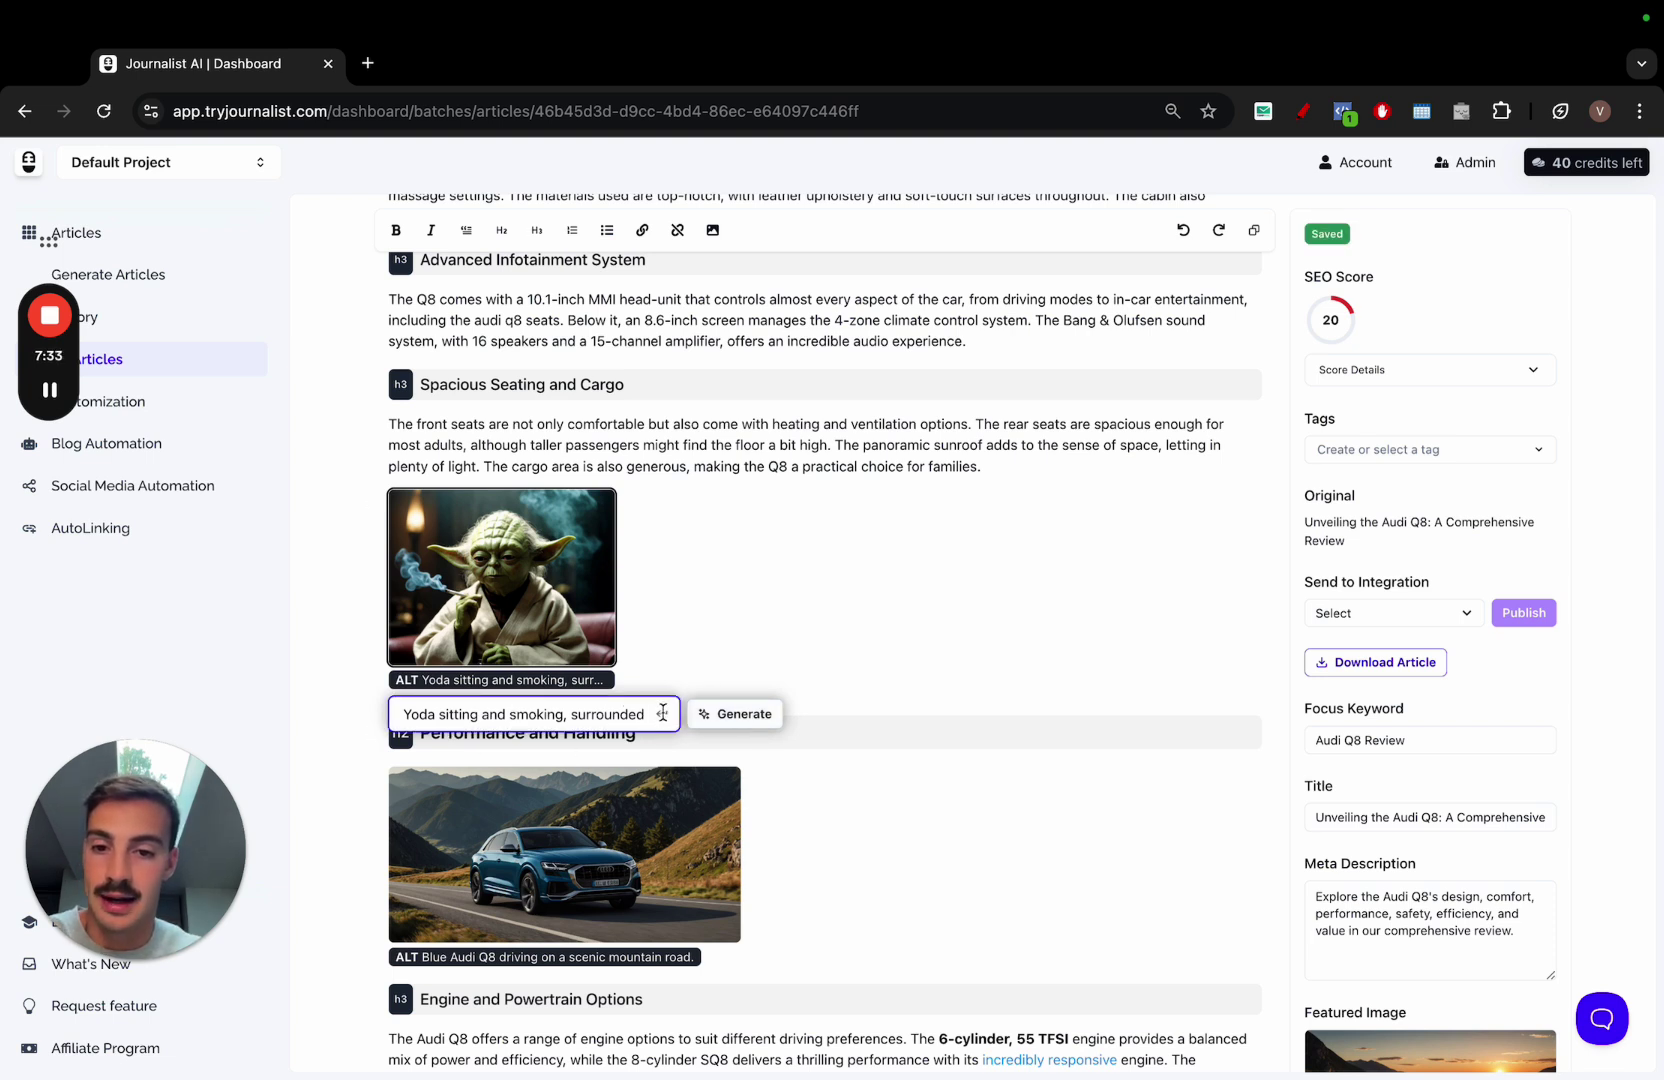
click(641, 660)
scroll(1338, 708, down, 15)
click(1440, 838)
click(1472, 739)
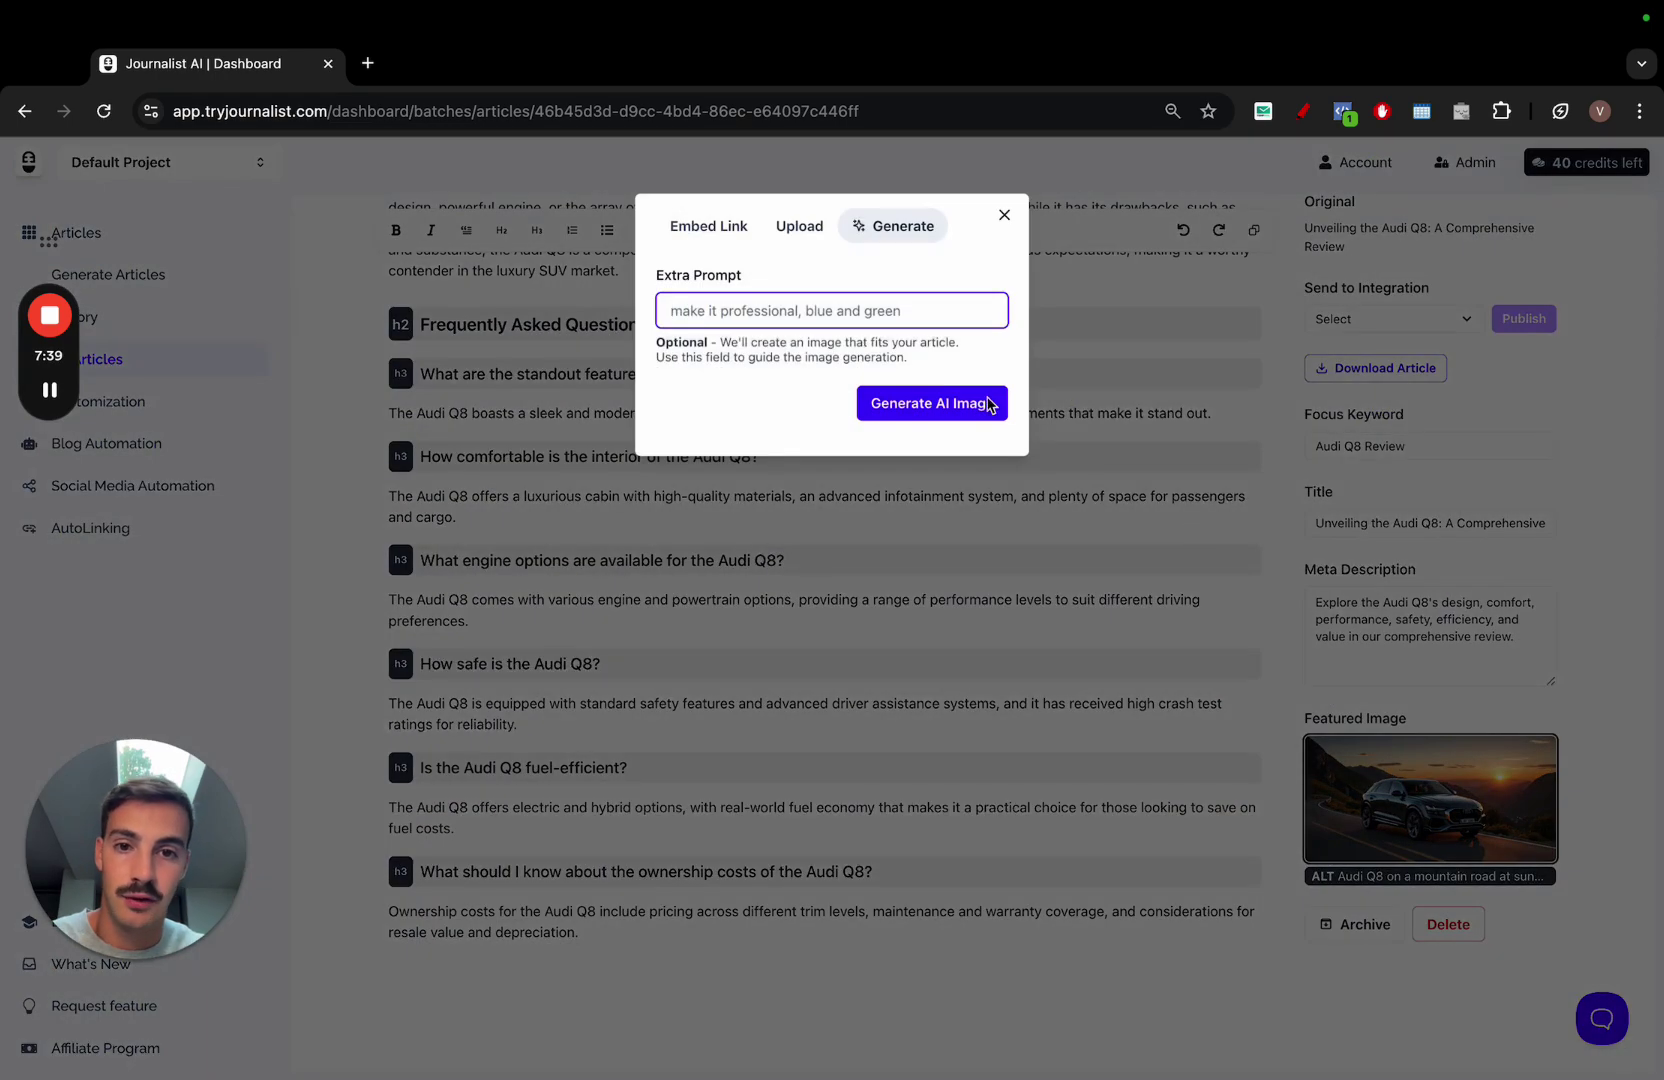
click(1004, 215)
click(1358, 877)
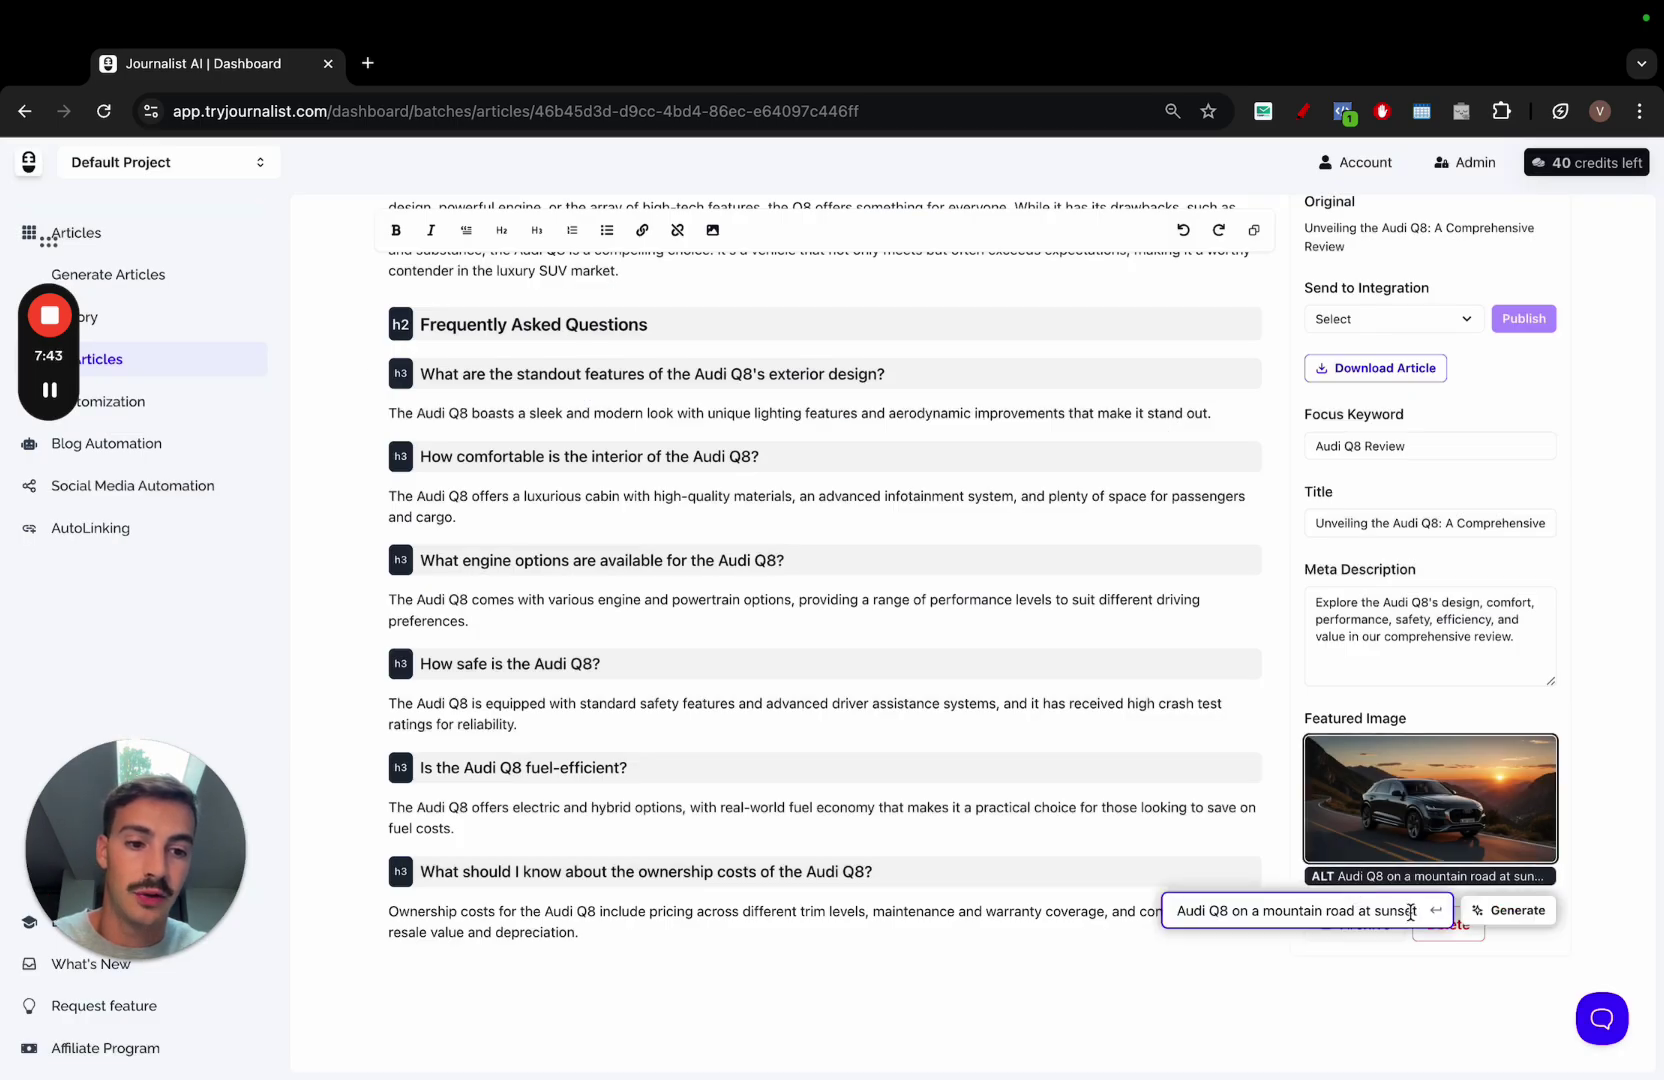
click(1583, 815)
scroll(951, 669, up, 15)
scroll(951, 669, up, 10)
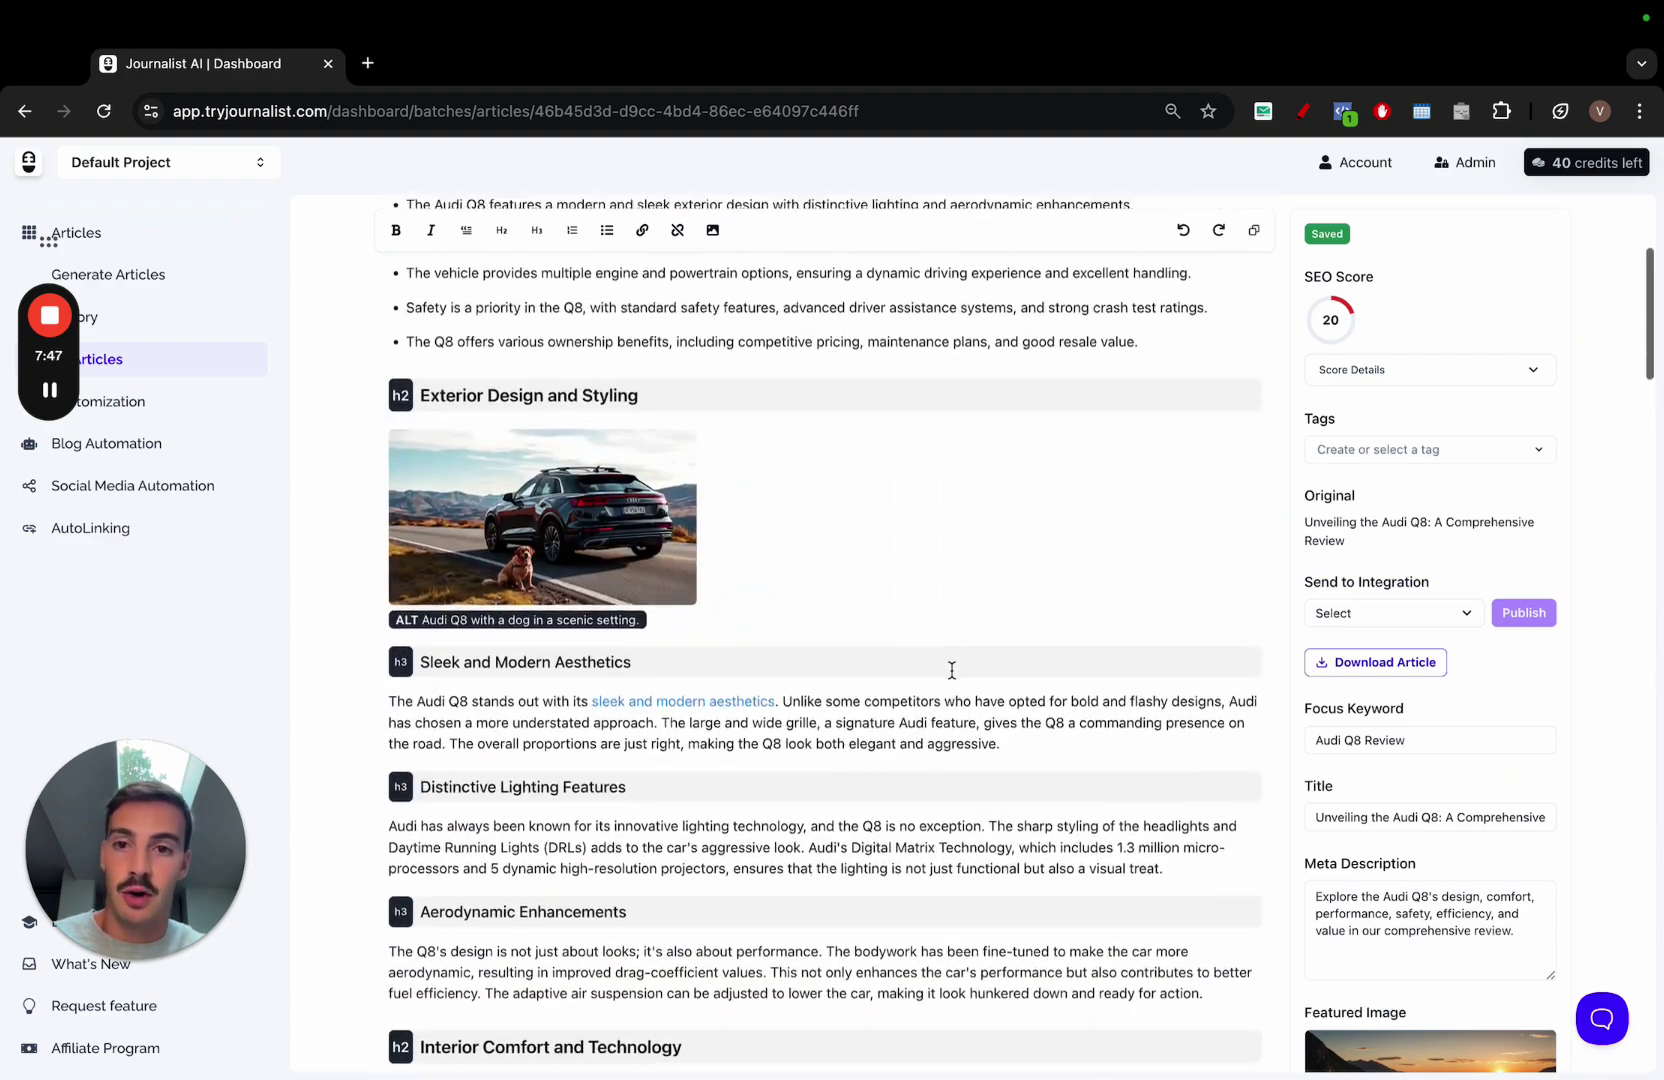
scroll(953, 679, up, 3)
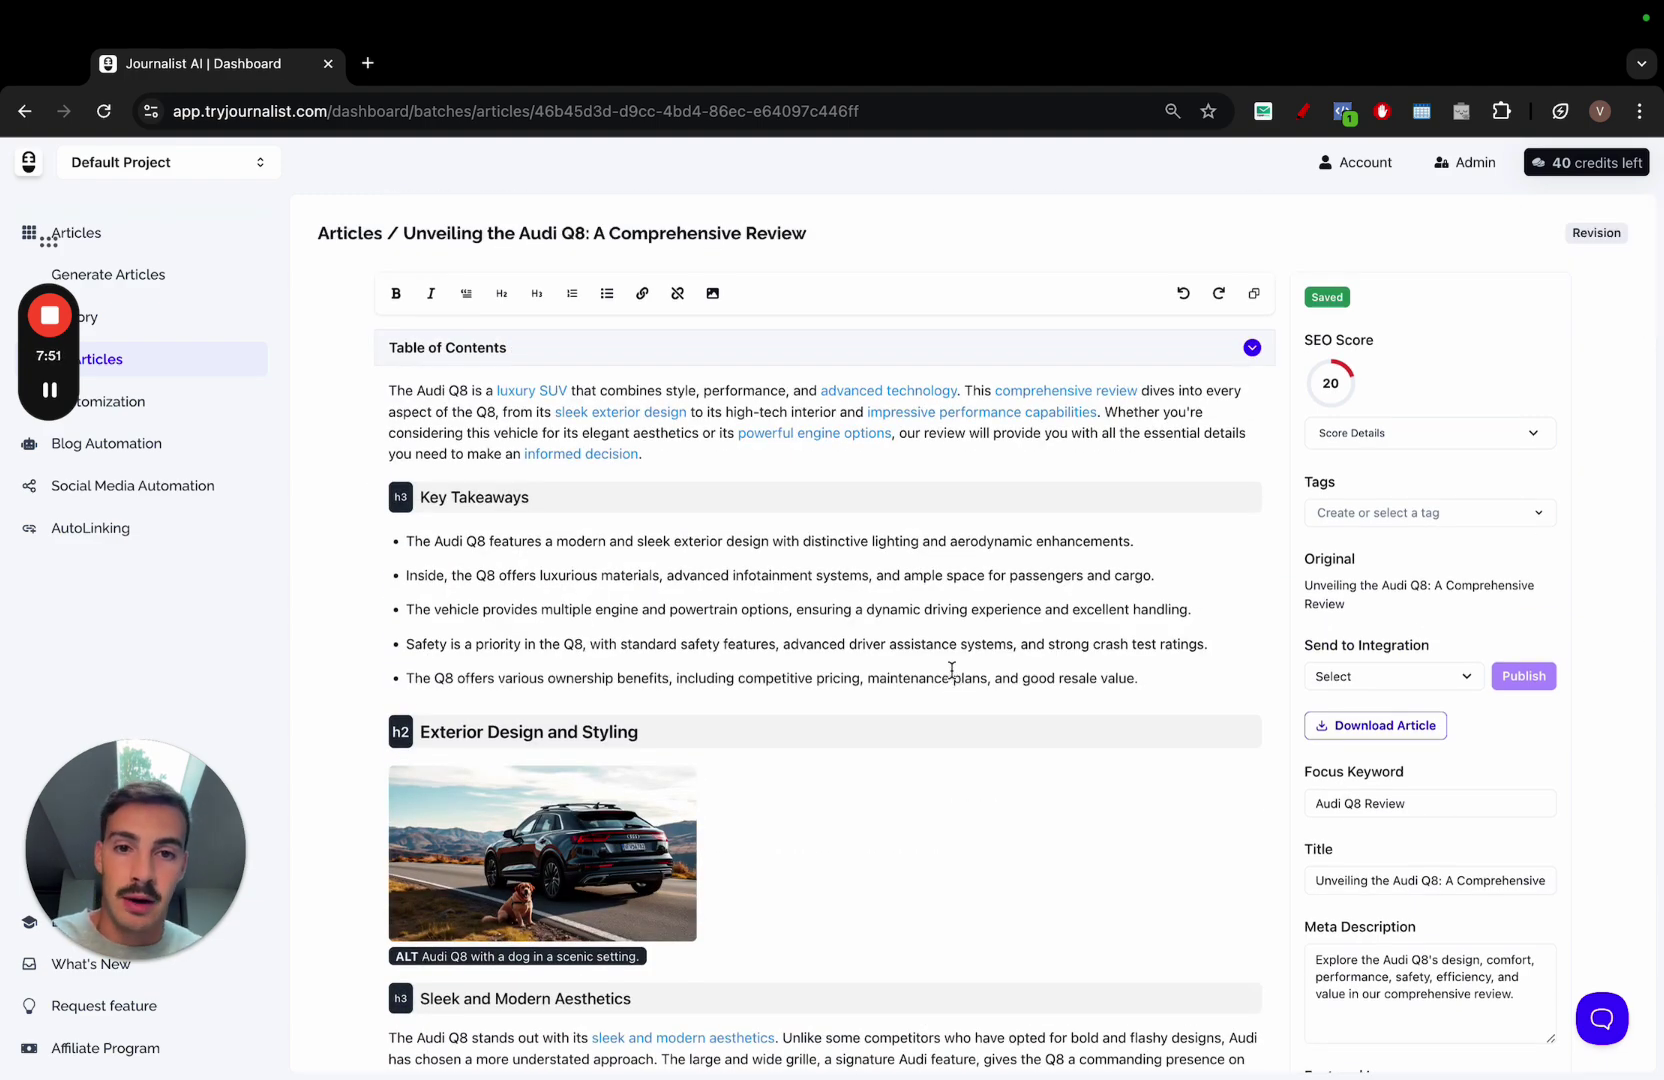
triple_click(628, 417)
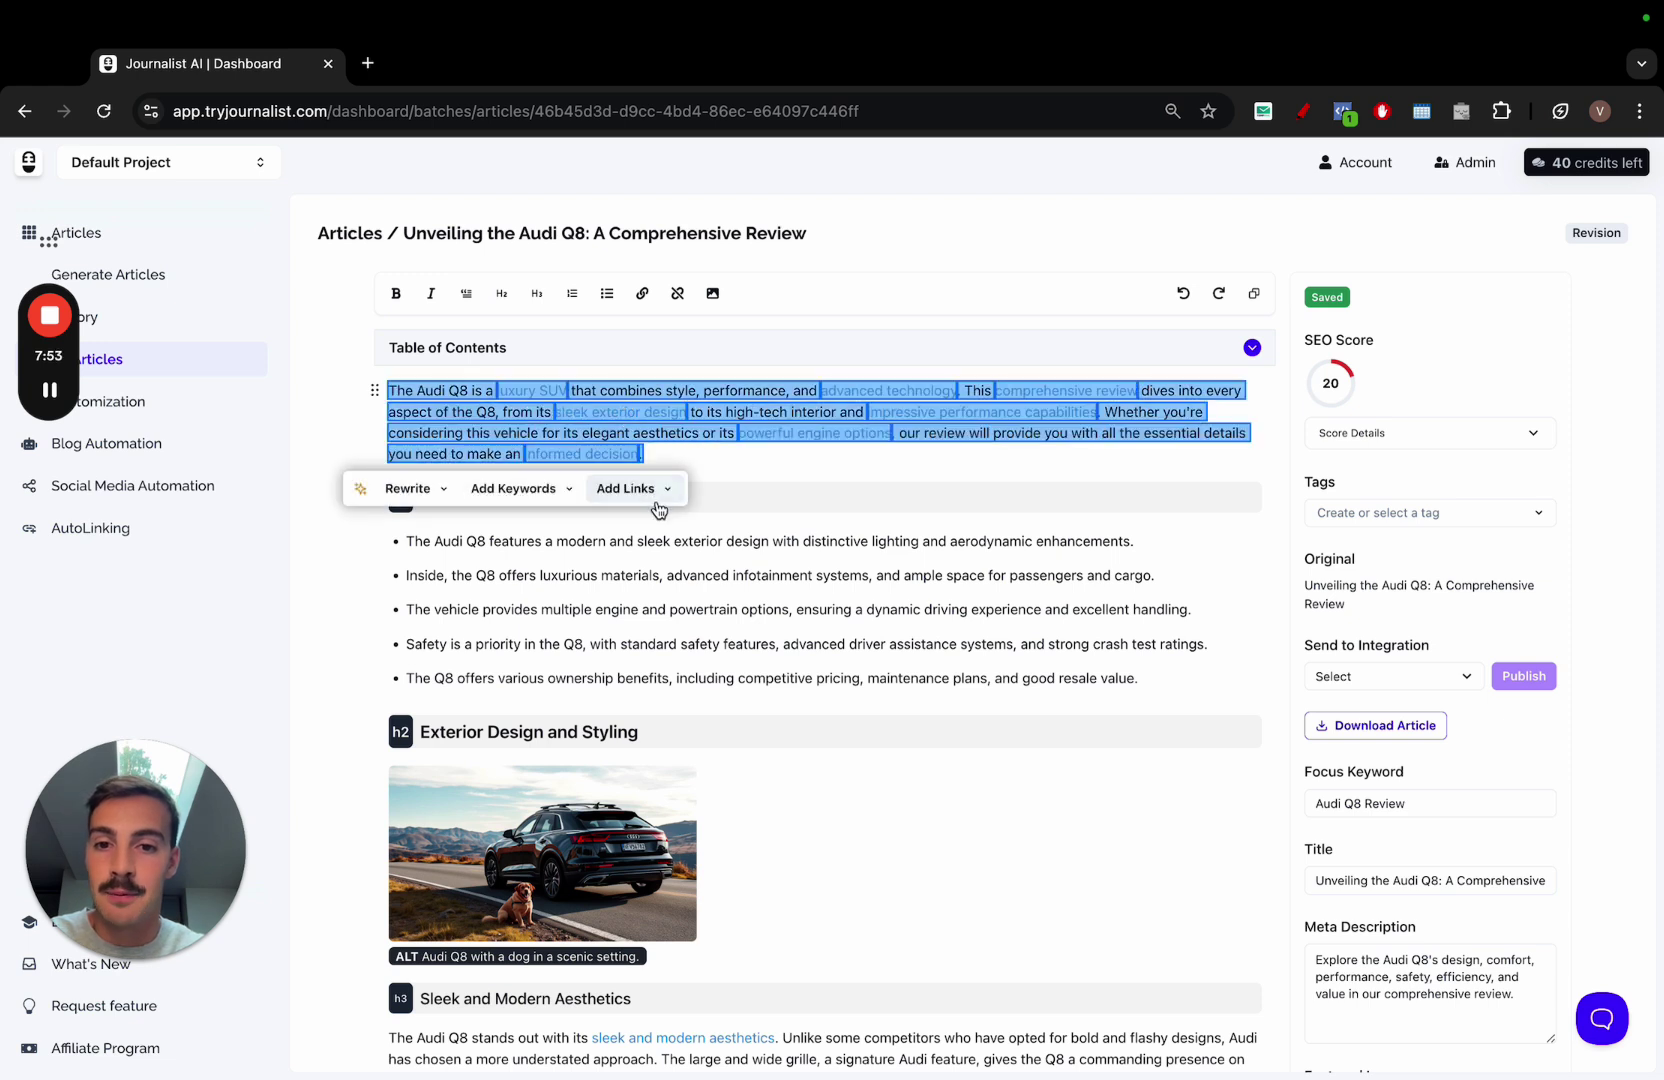
click(628, 488)
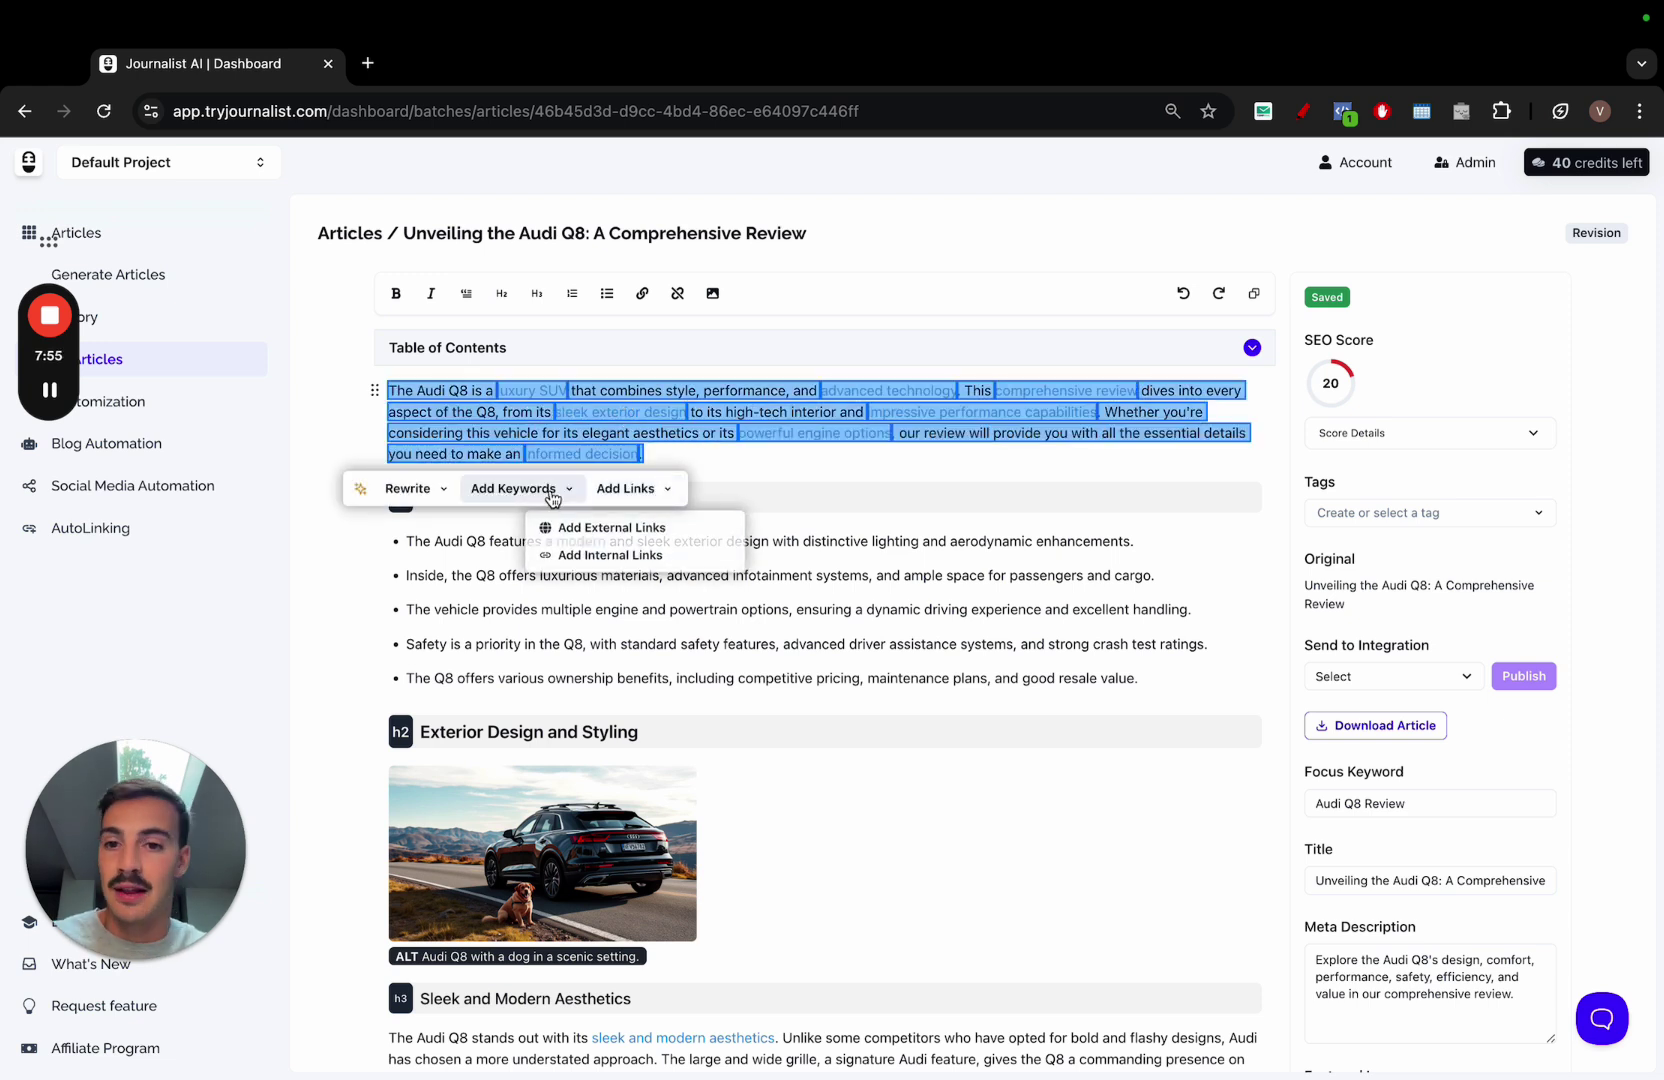
click(408, 488)
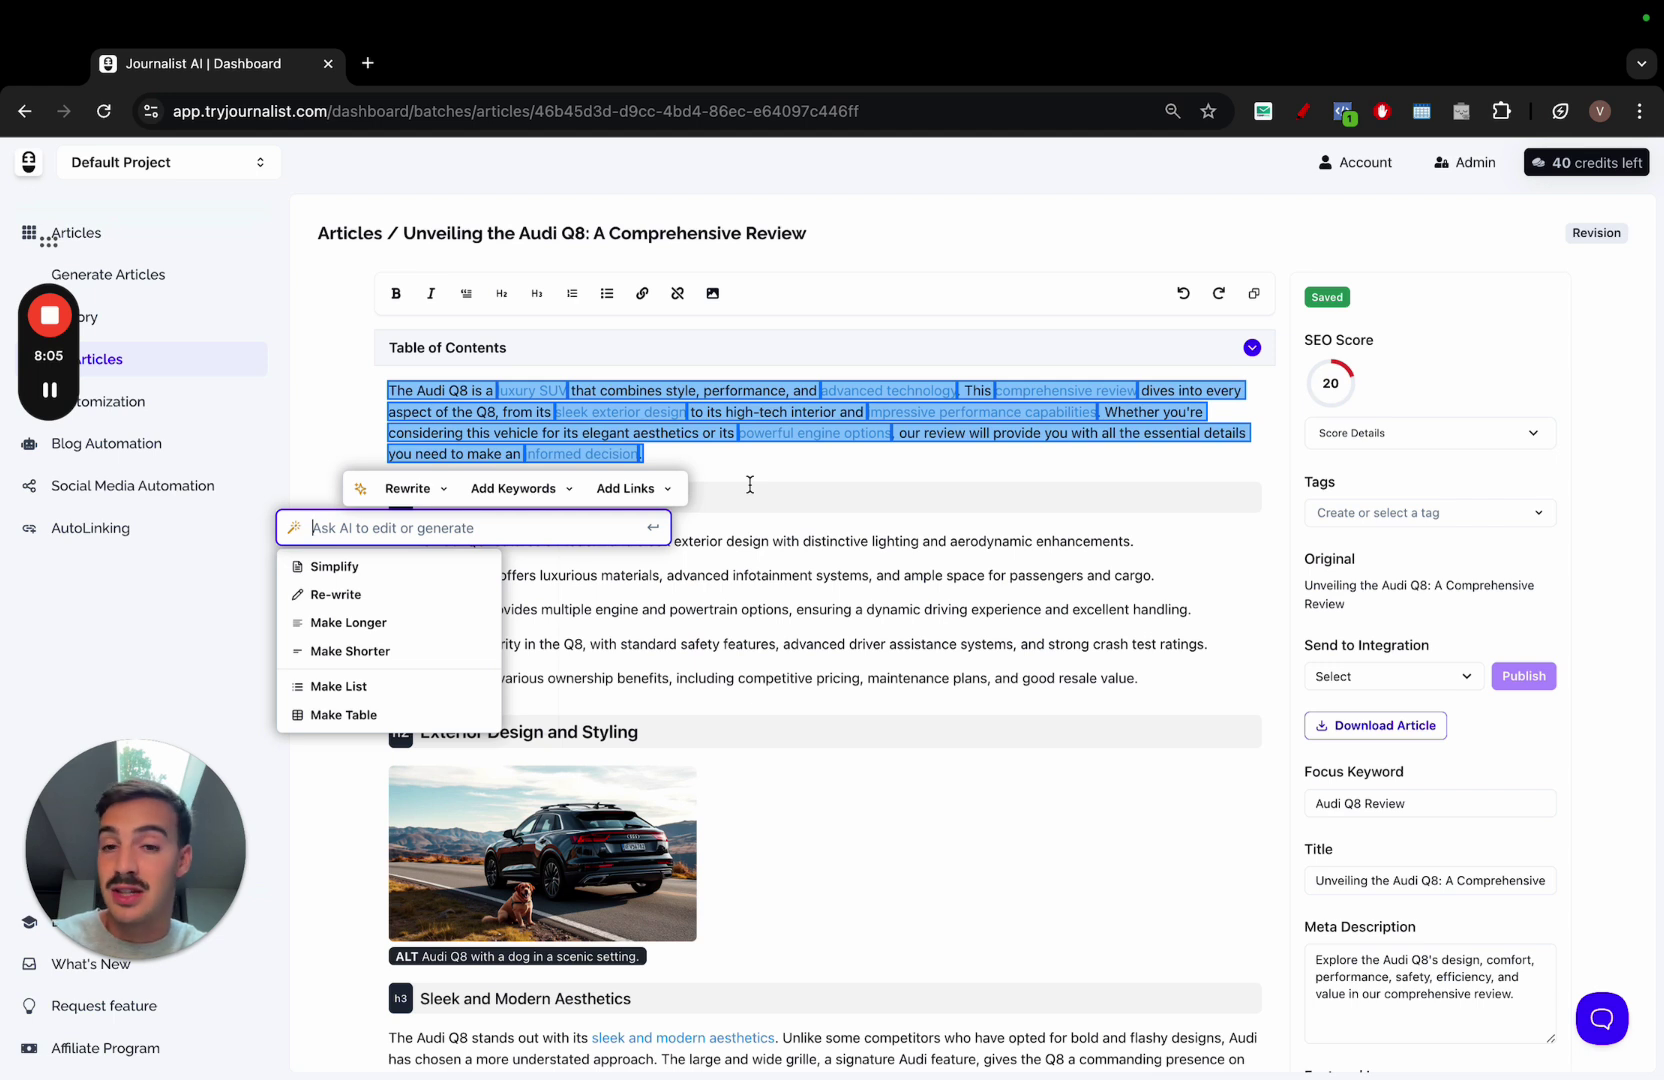
key(Escape)
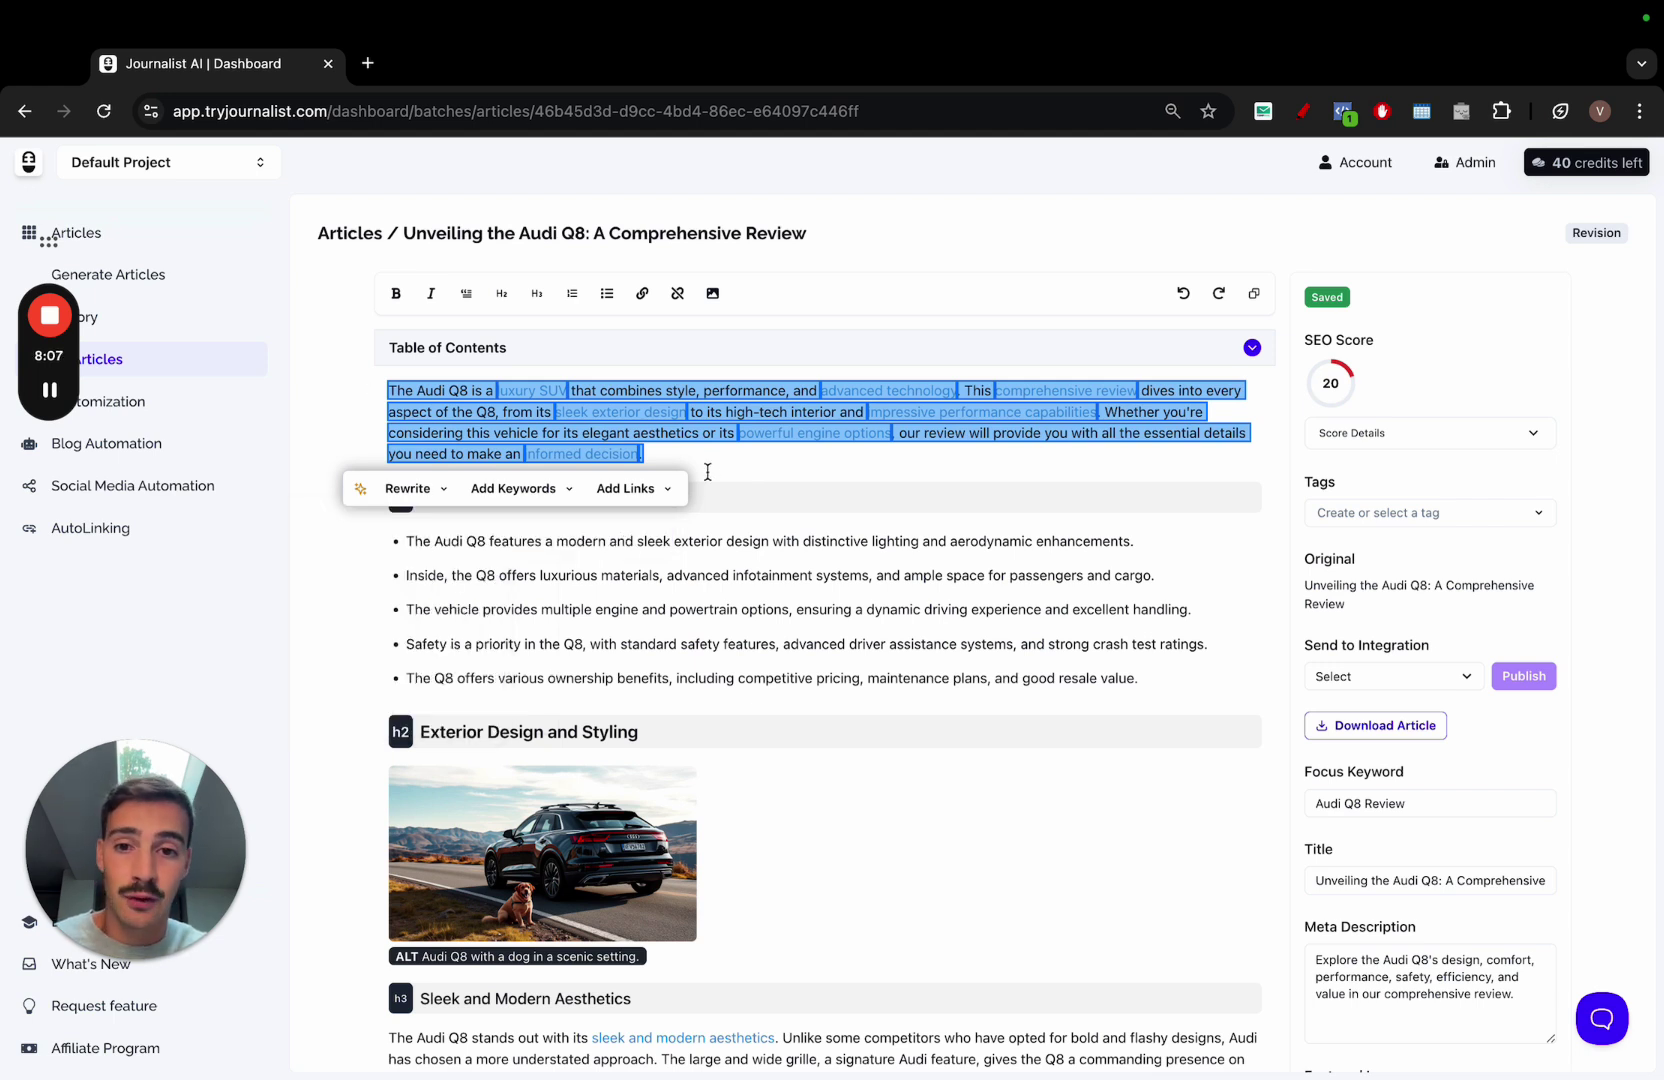
click(655, 490)
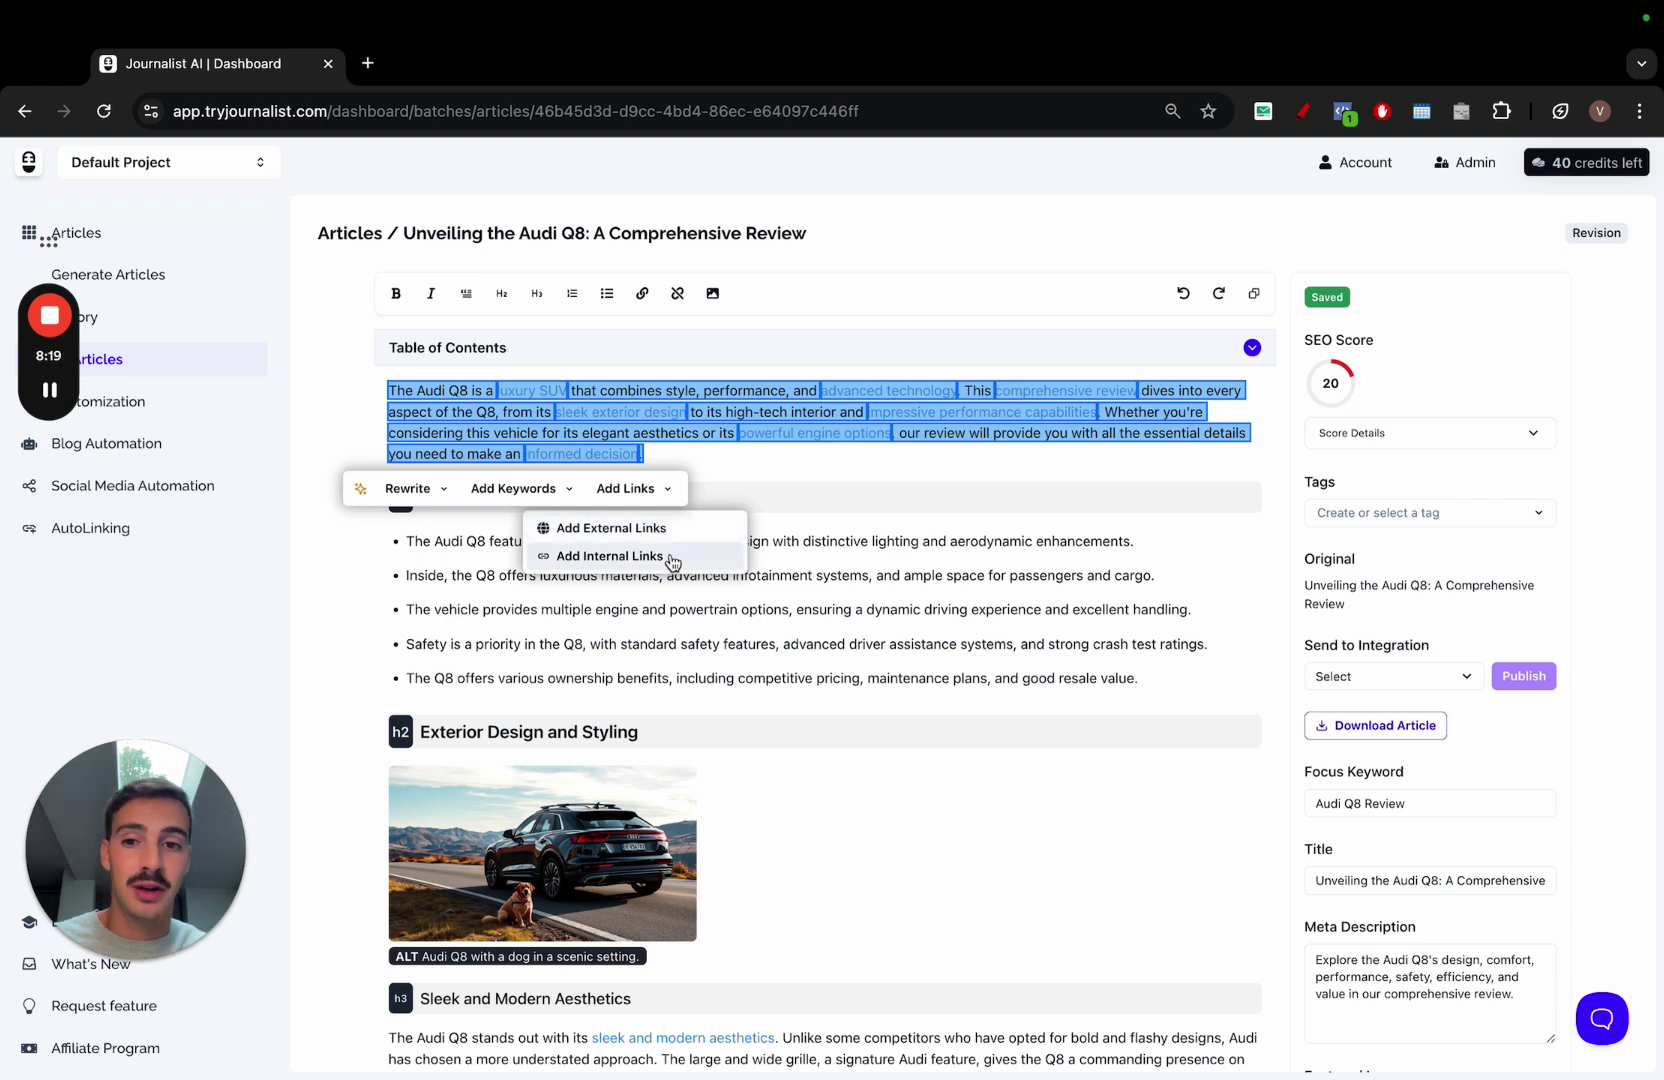
mouse_move(552, 496)
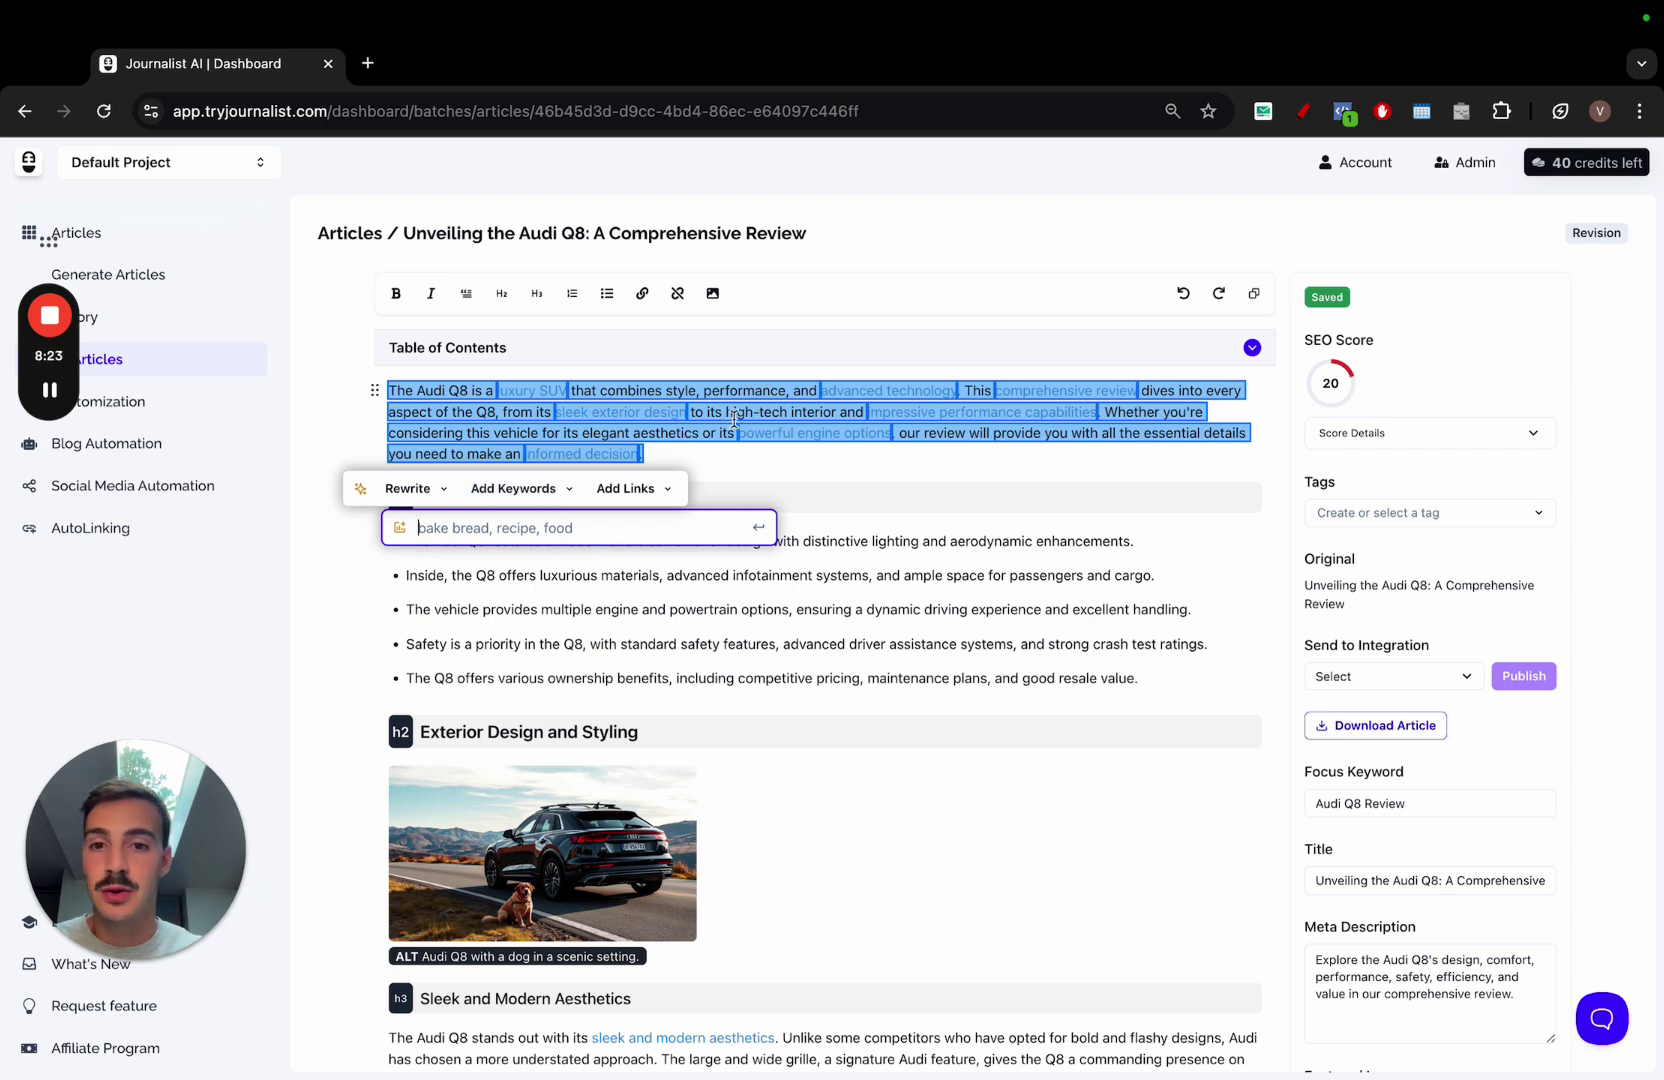
click(713, 446)
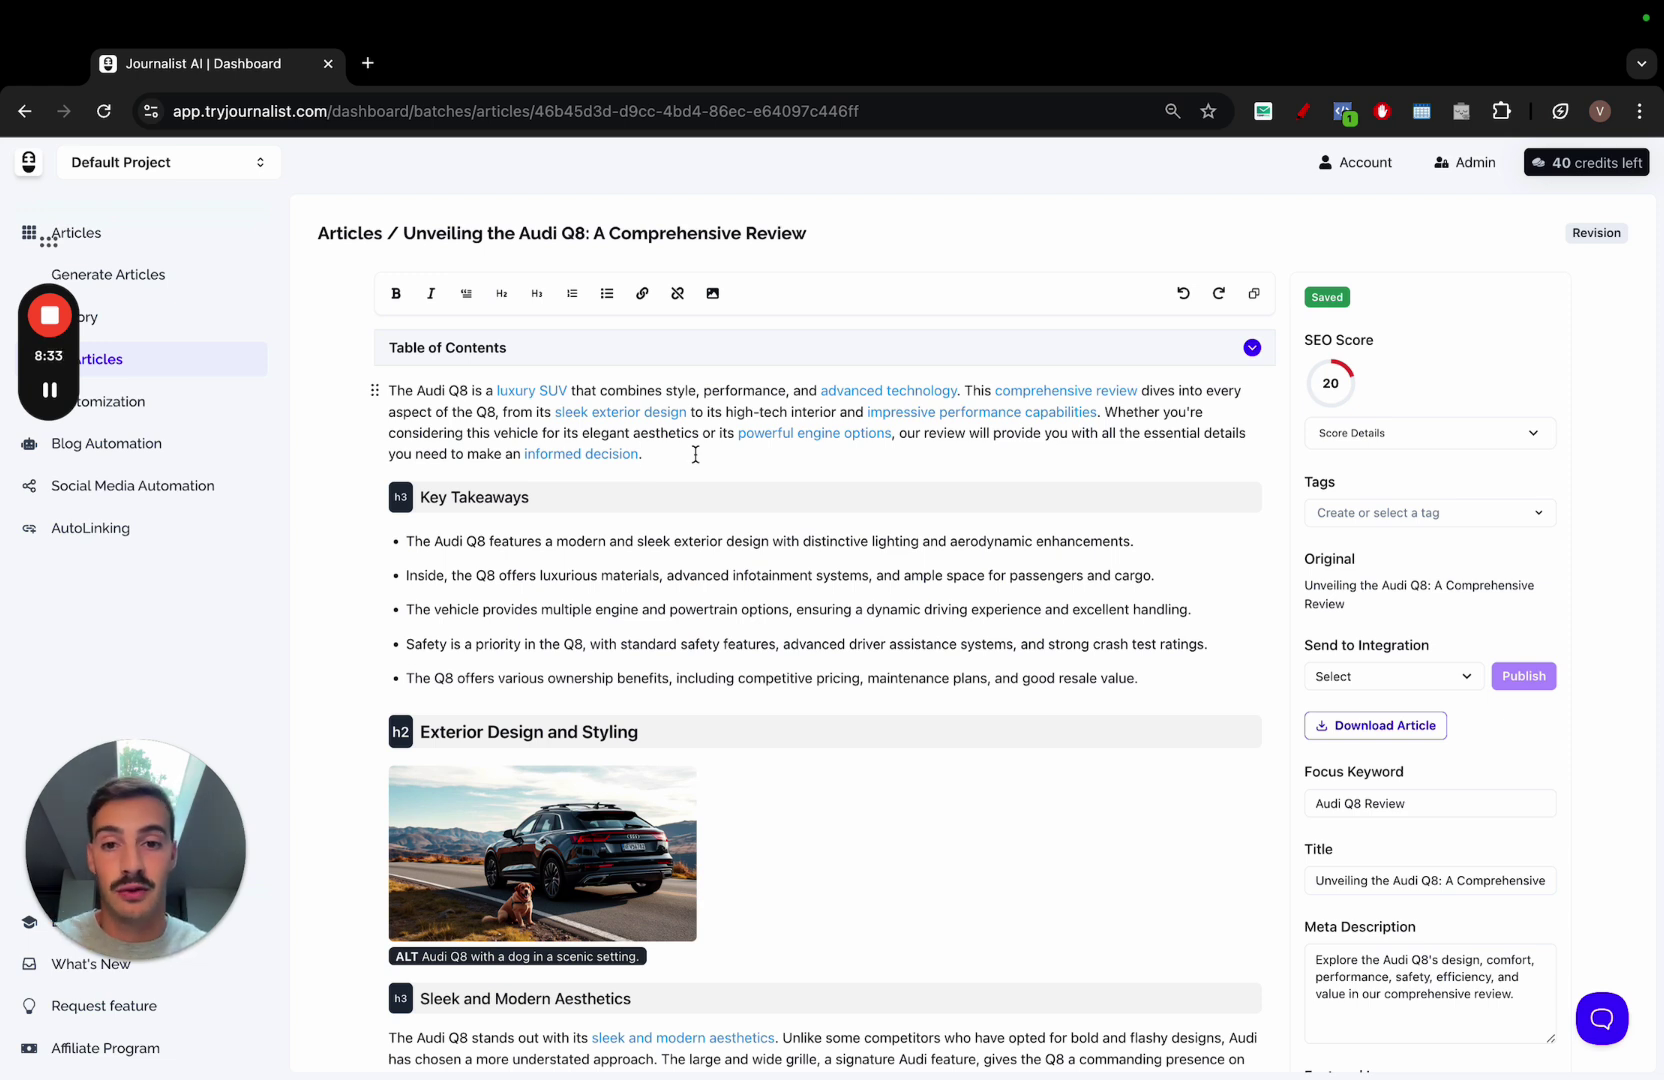
click(615, 932)
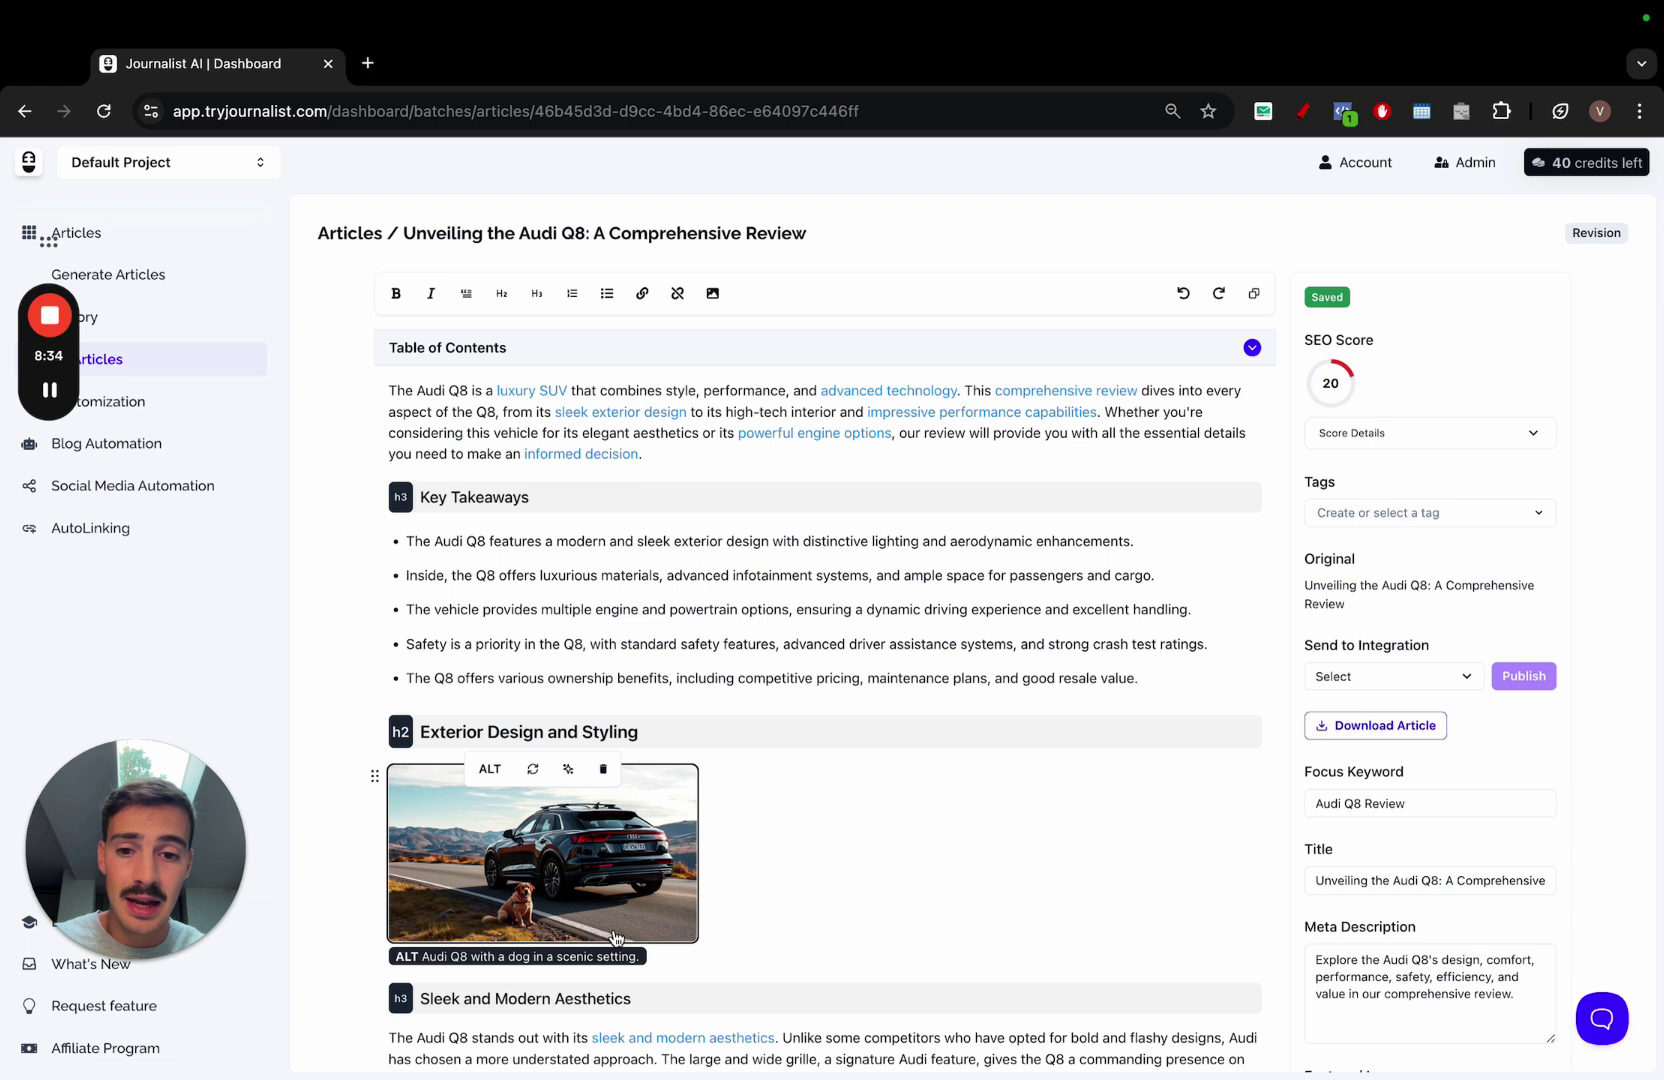
triple_click(709, 434)
click(432, 499)
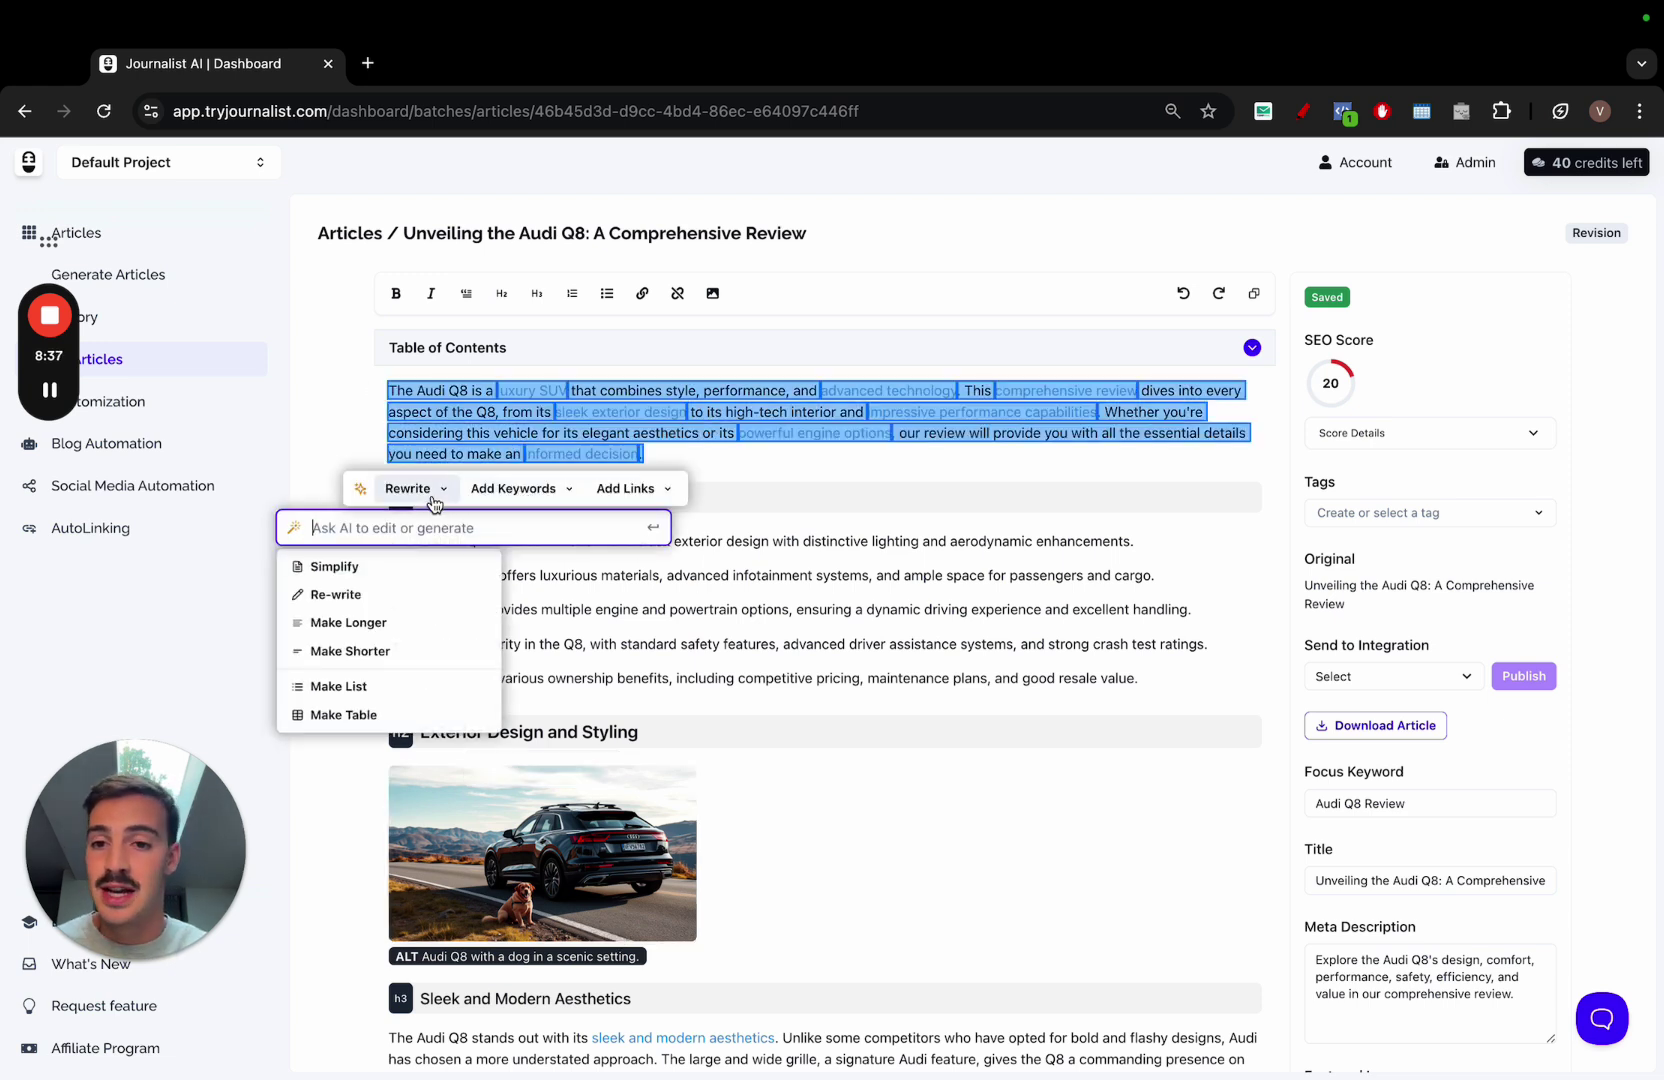
click(829, 590)
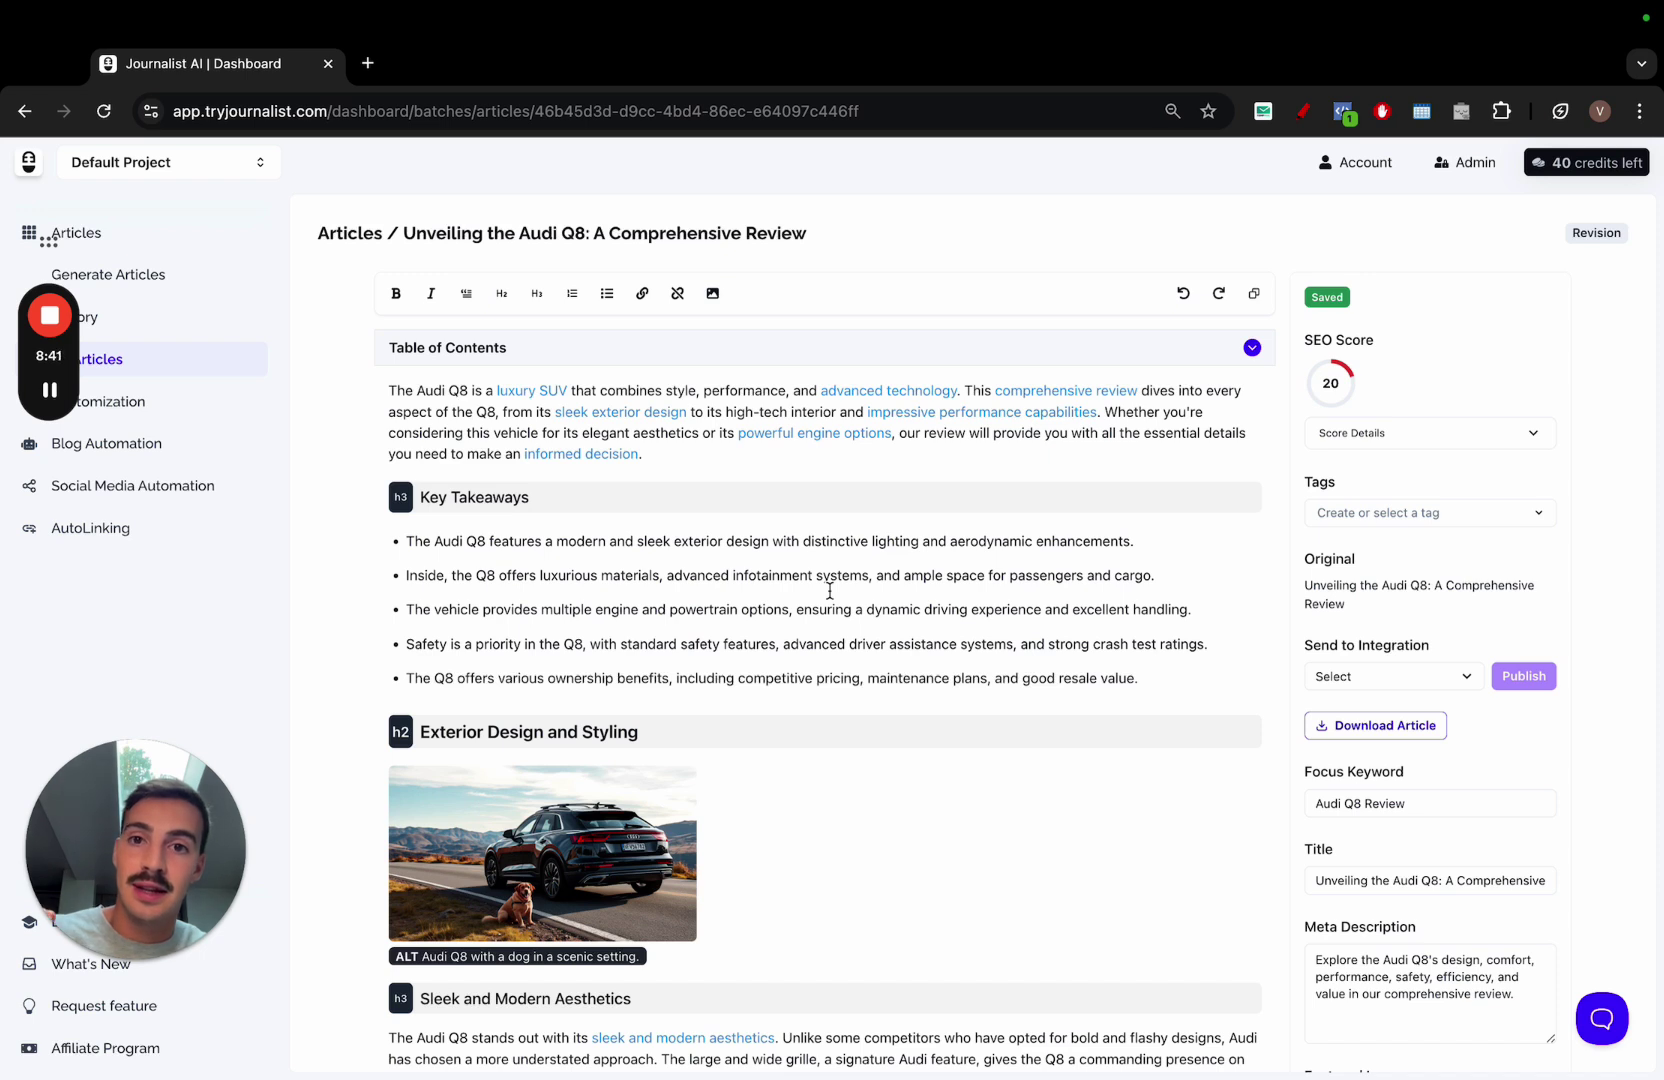